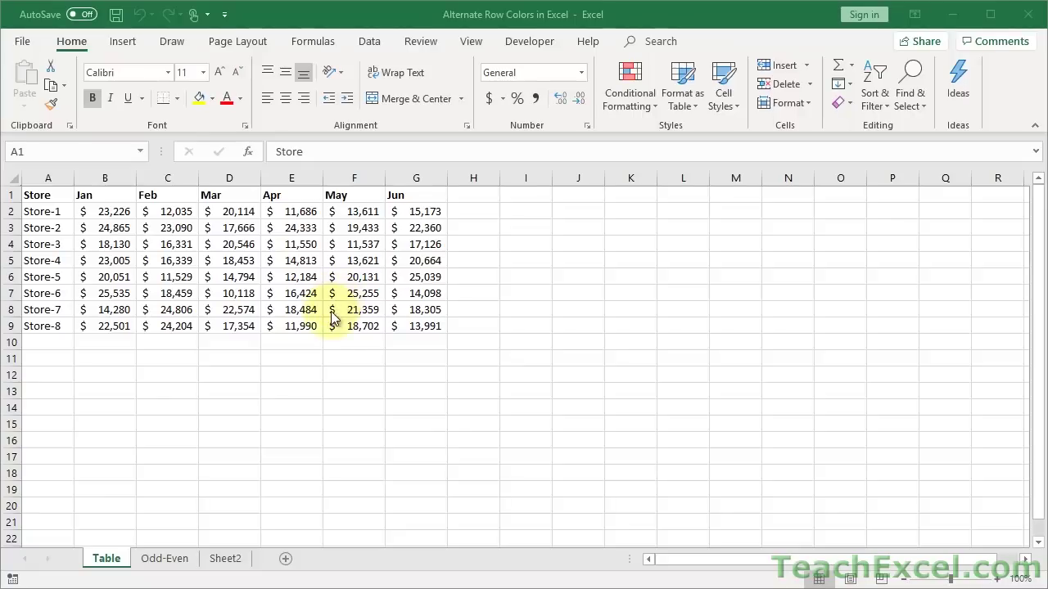
Like the Excel Pranks 4 video, subscribe to TeachExcel and turn on its notifications
click(63, 343)
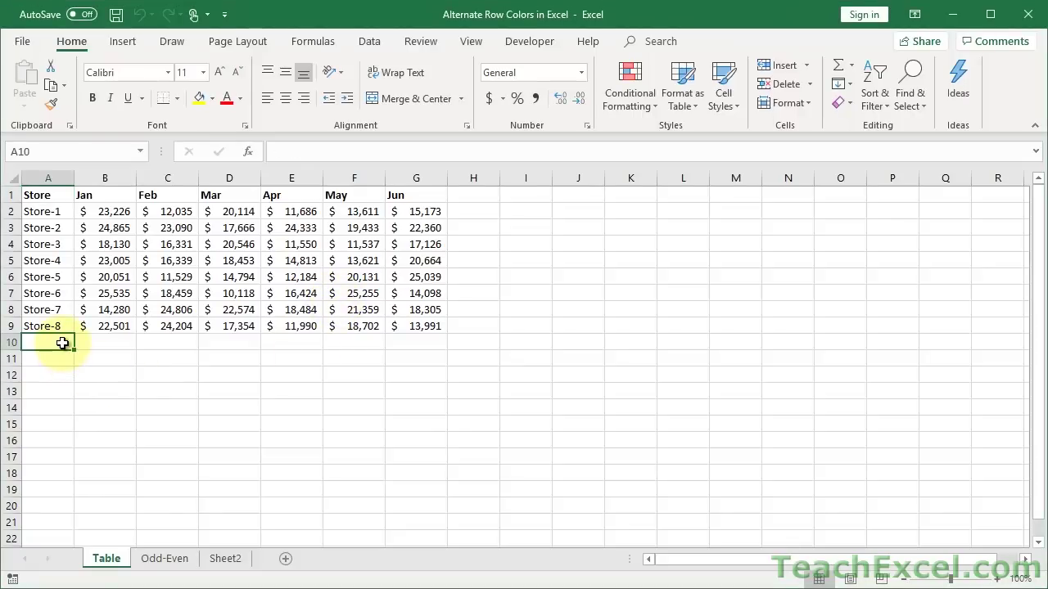
click(53, 360)
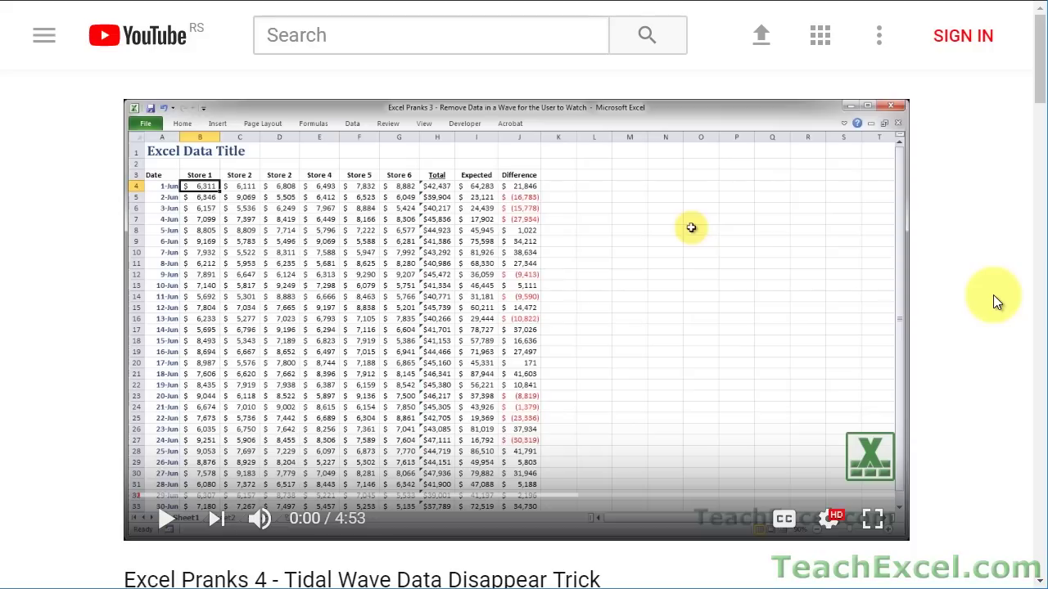
scroll(993, 294, down, 5)
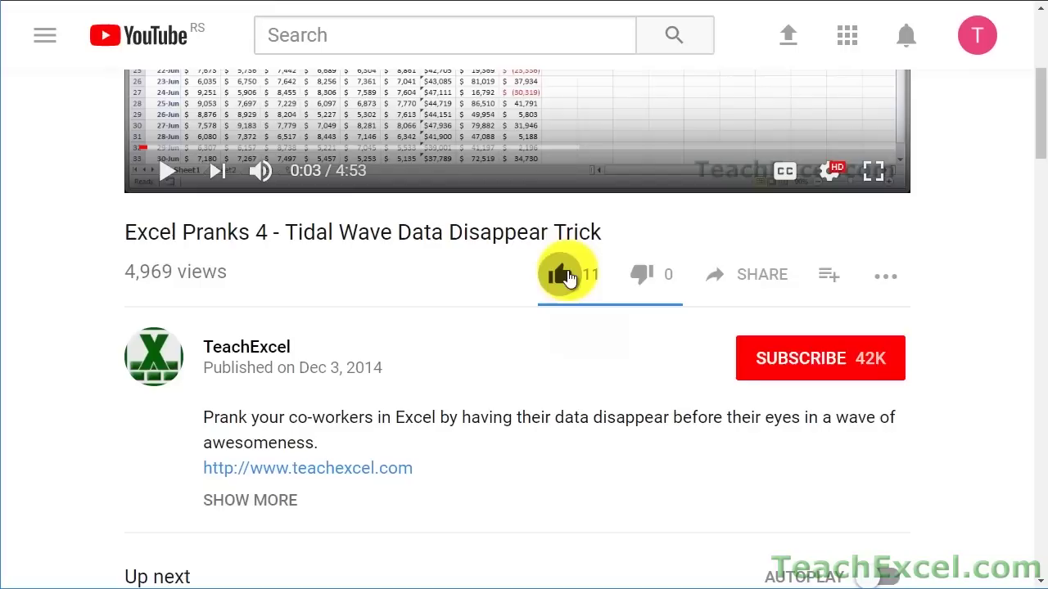
click(565, 276)
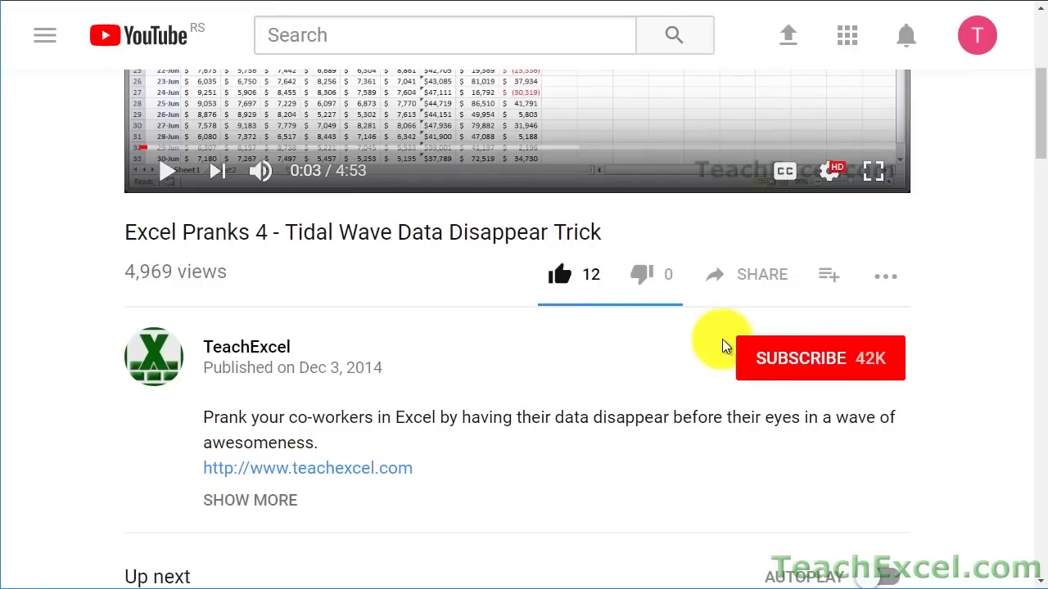
click(766, 357)
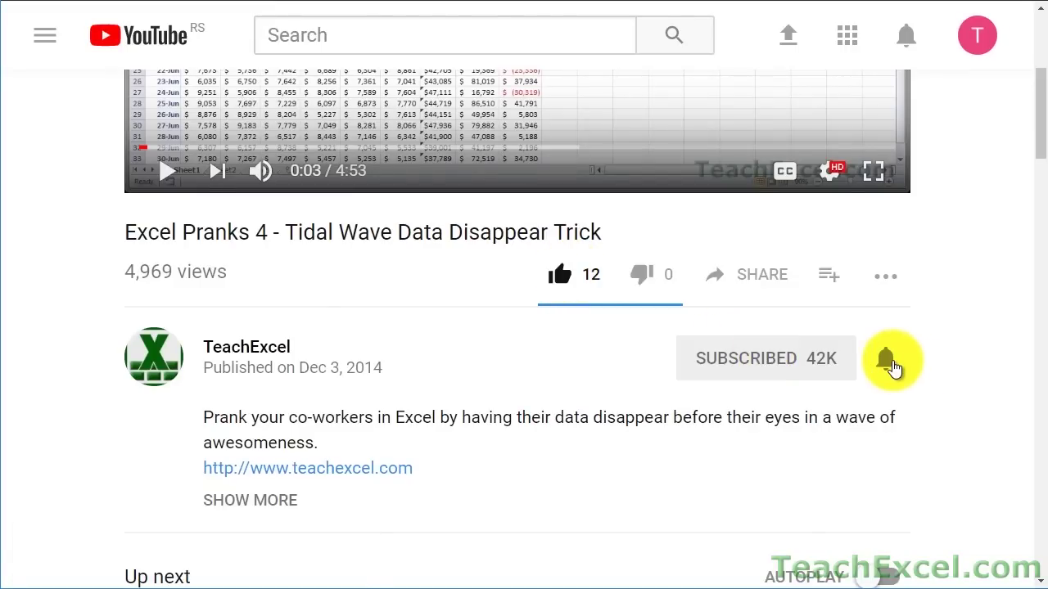
click(890, 367)
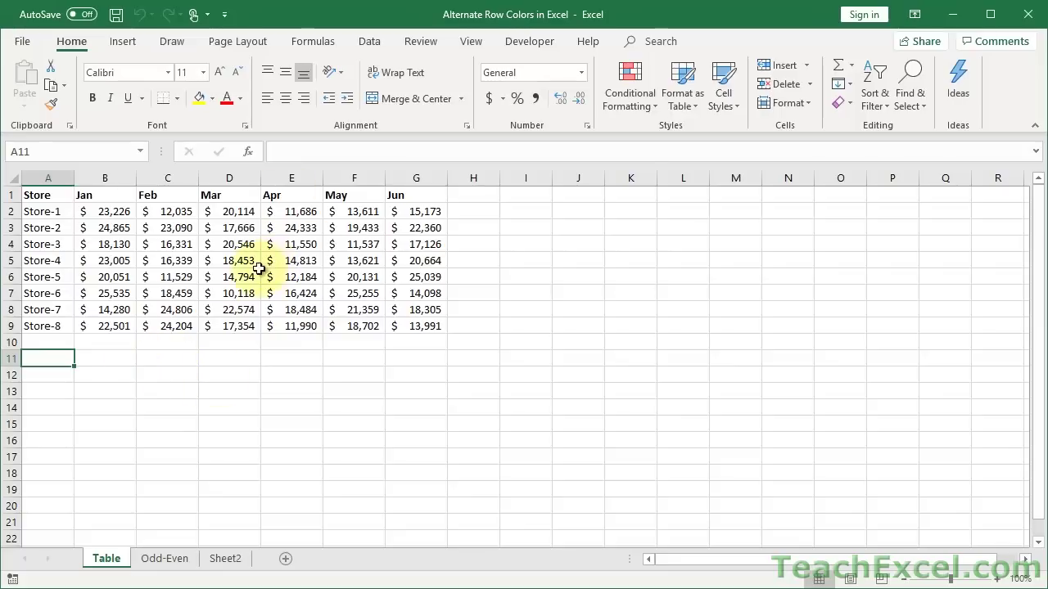
Highlight the Store-1 row, then the whole A1:G9 sales range, to show the data
click(47, 214)
drag(50, 220, 414, 210)
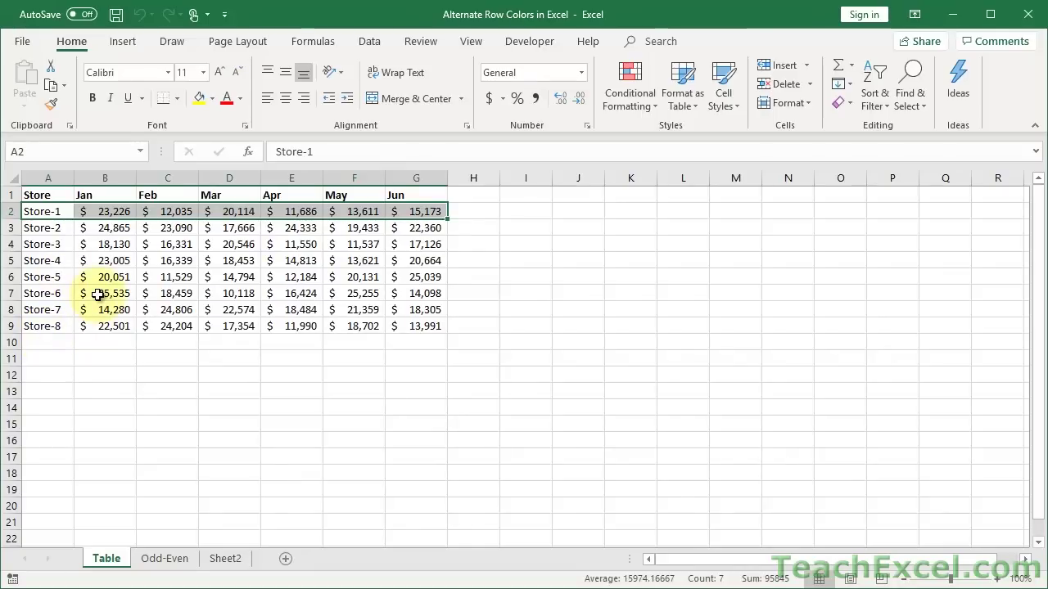
click(115, 263)
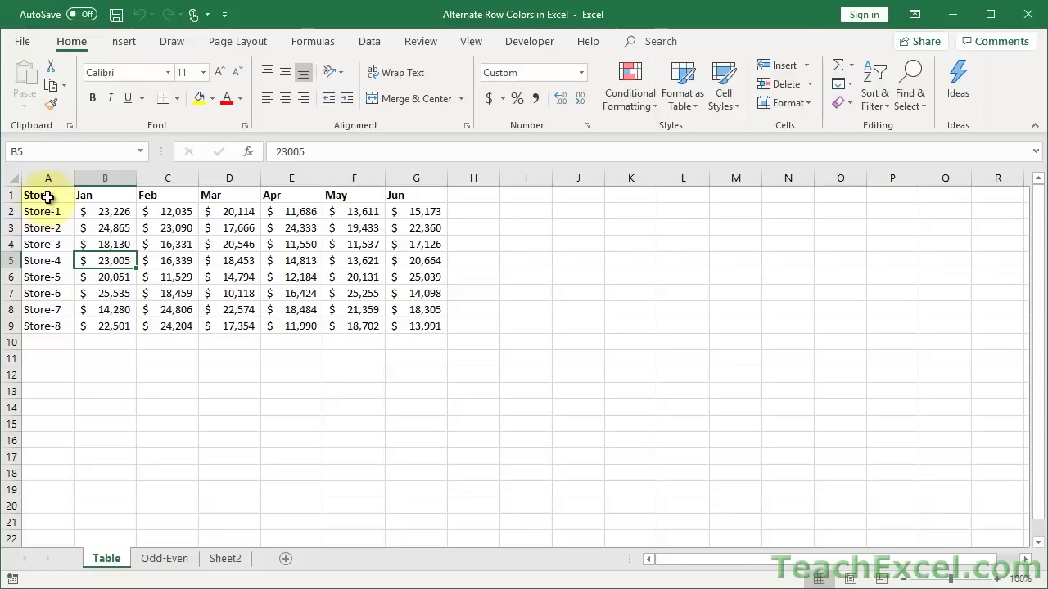
drag(48, 197, 433, 324)
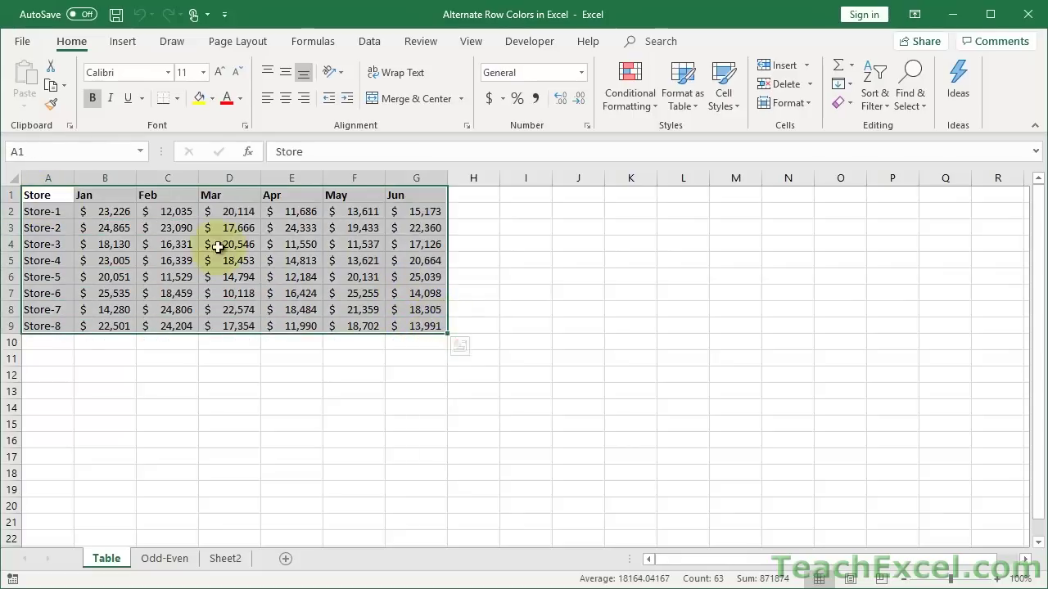
click(166, 244)
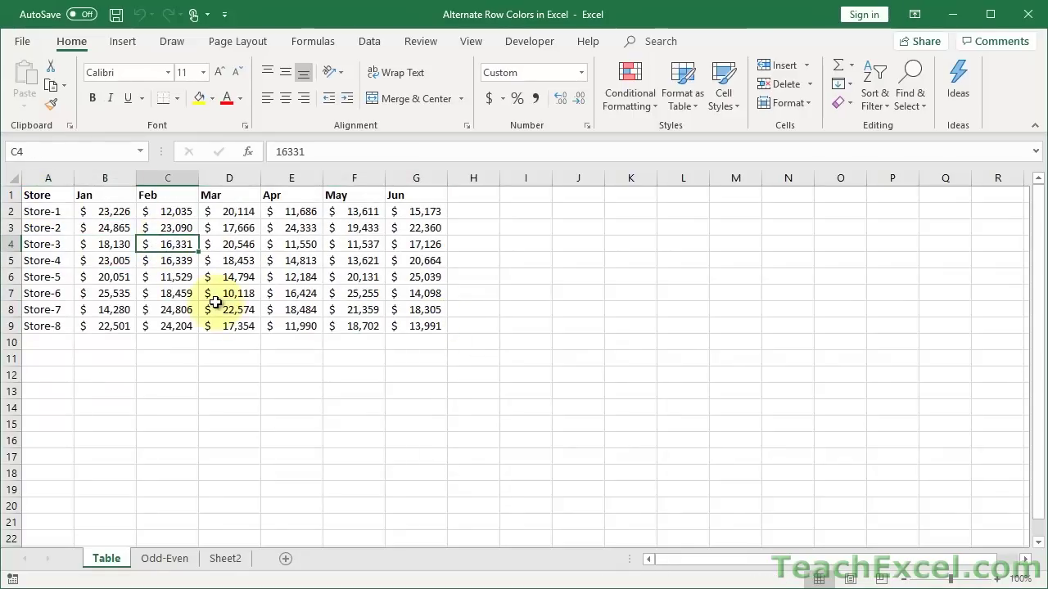
click(120, 41)
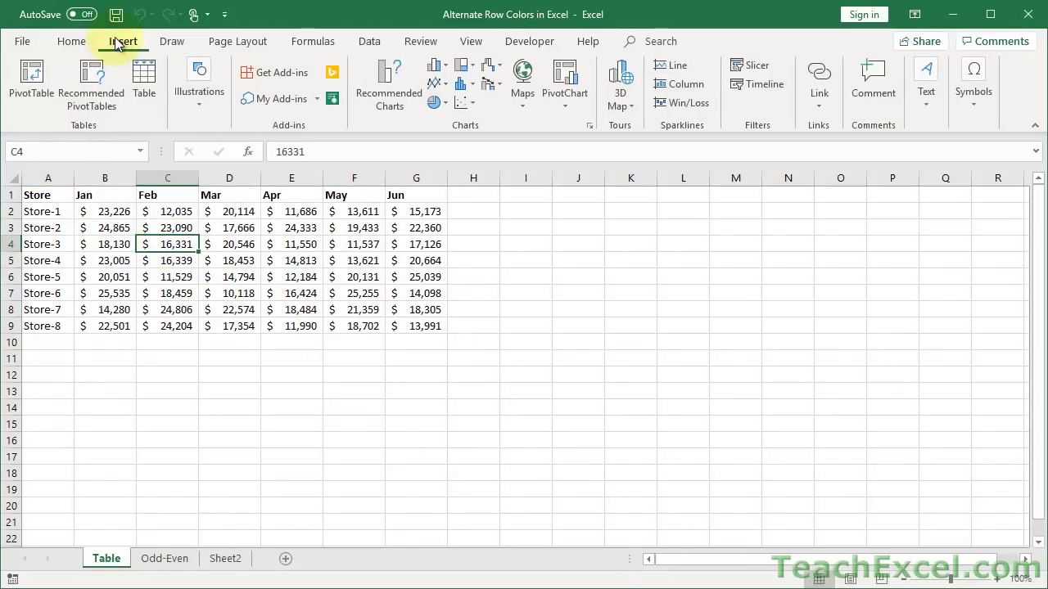
Create a table from =$A$1:$G$9 with headers, giving blue banded rows and filter arrows
click(136, 81)
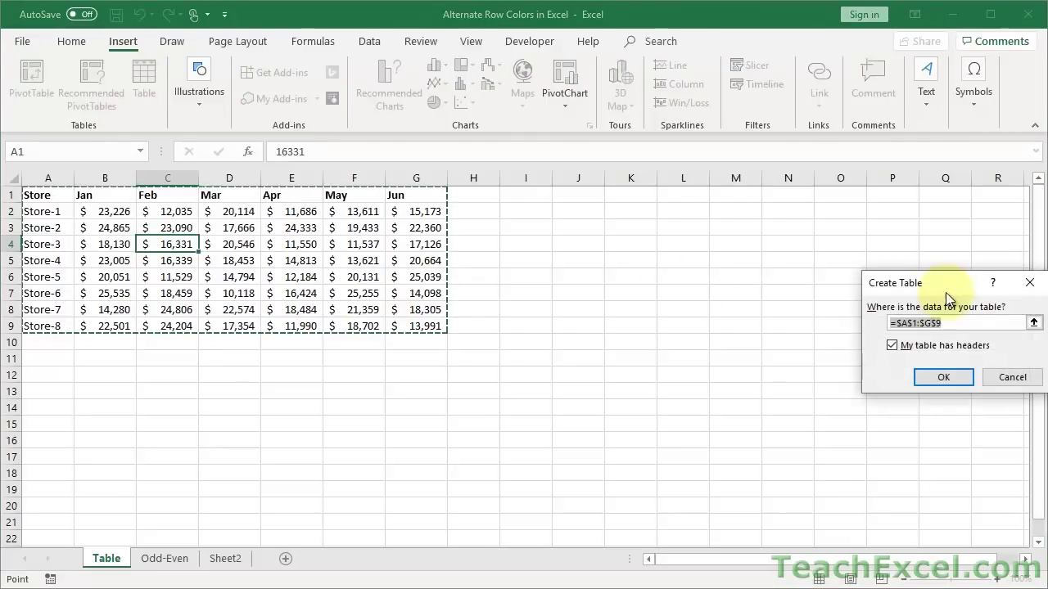
drag(938, 283, 493, 203)
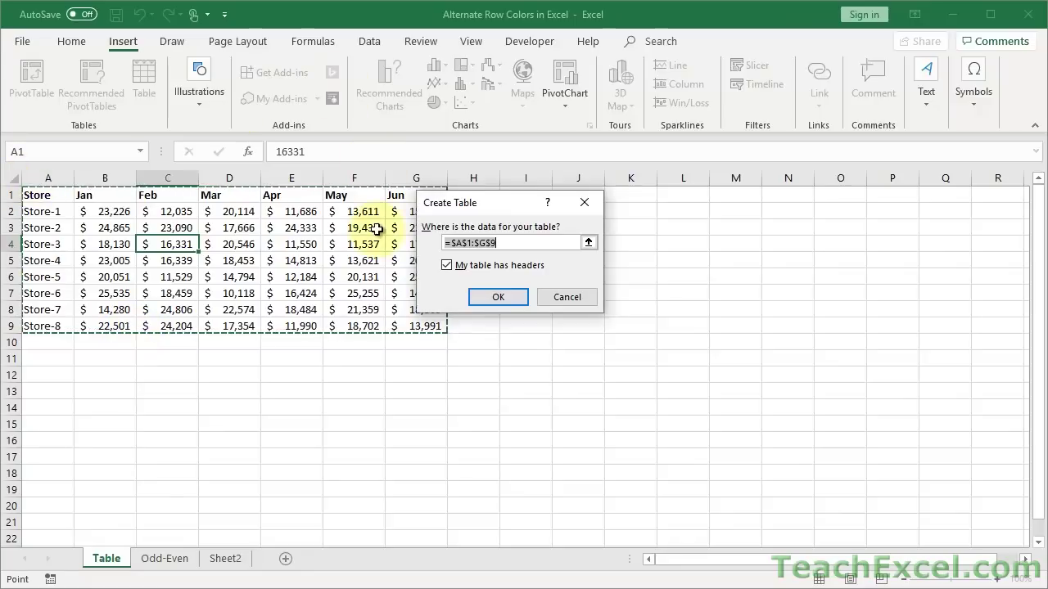
click(464, 205)
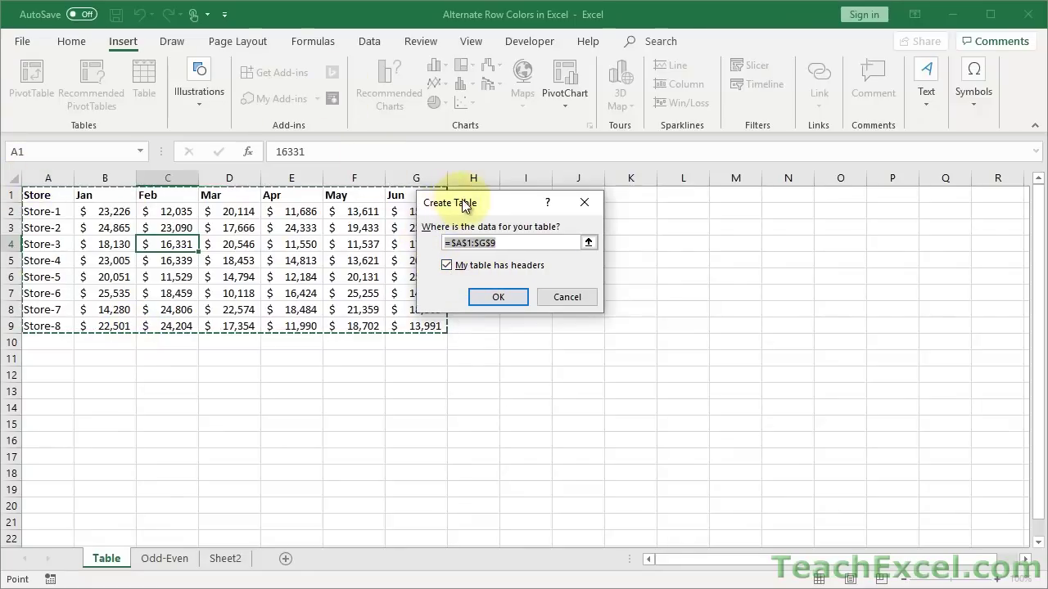
drag(464, 204, 516, 233)
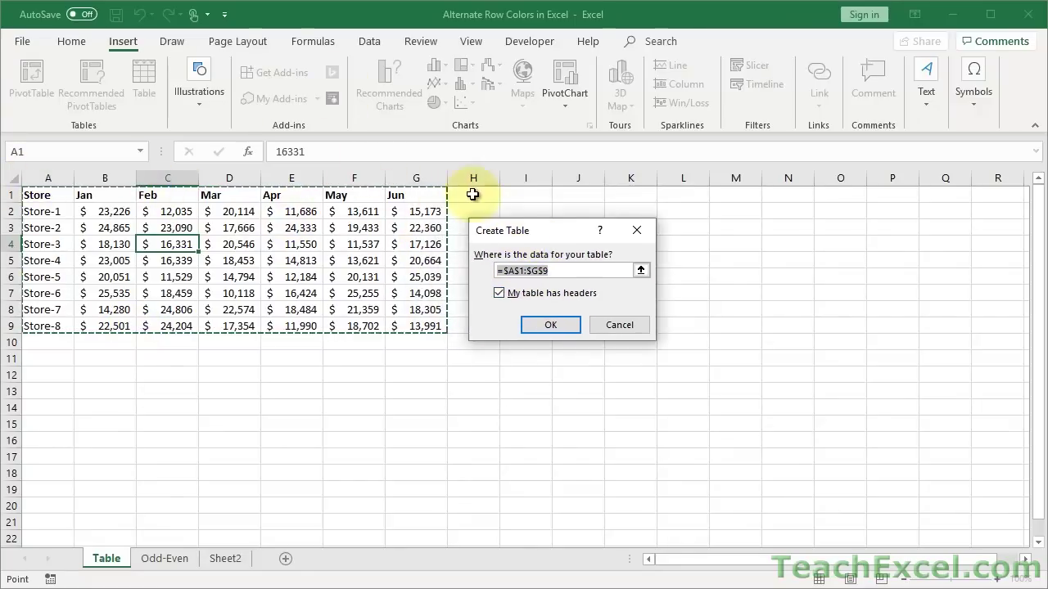
click(539, 326)
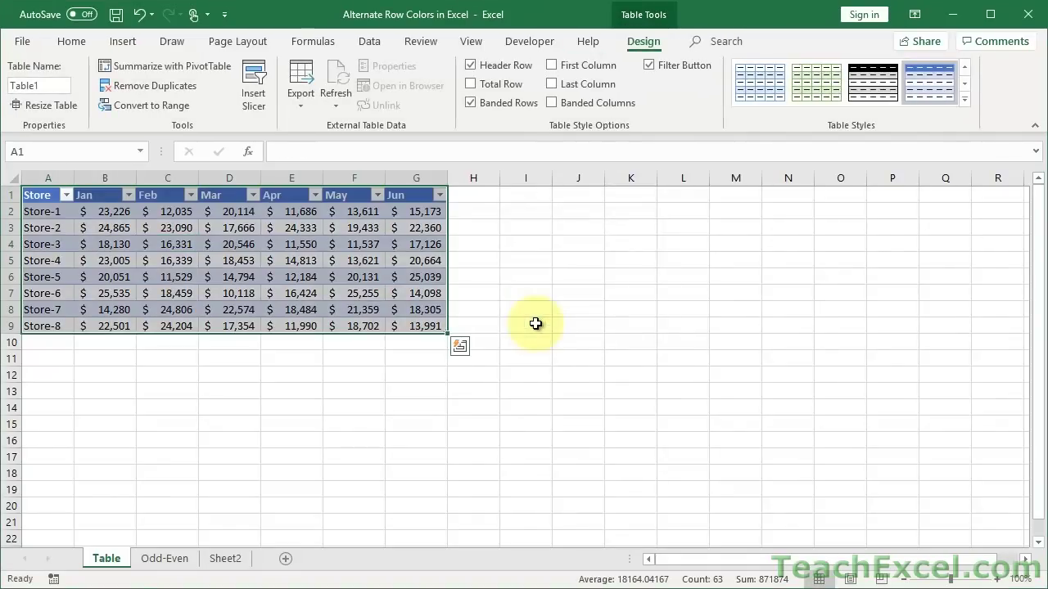
click(535, 324)
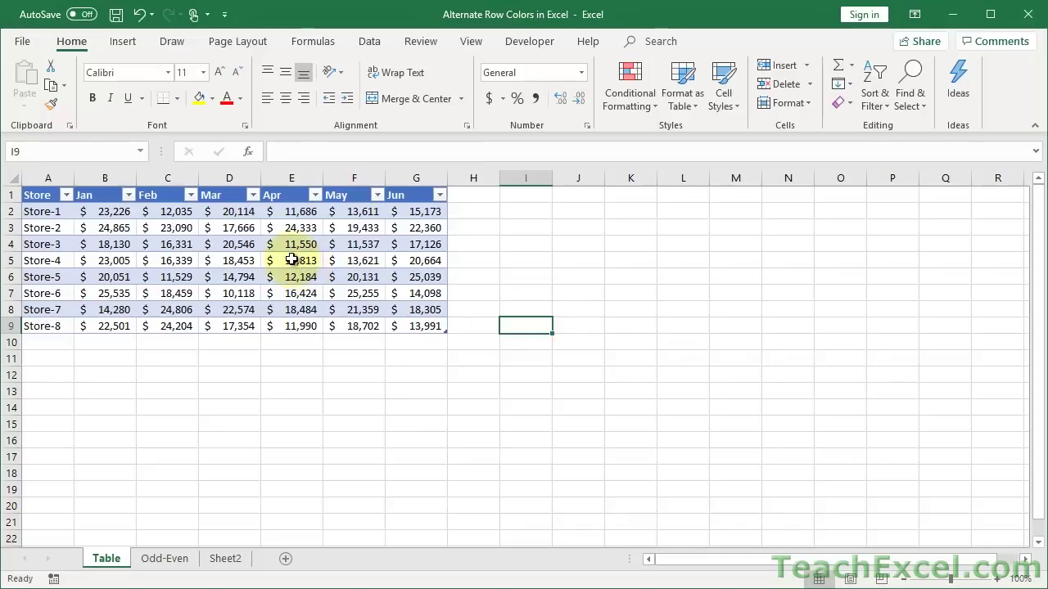
click(292, 260)
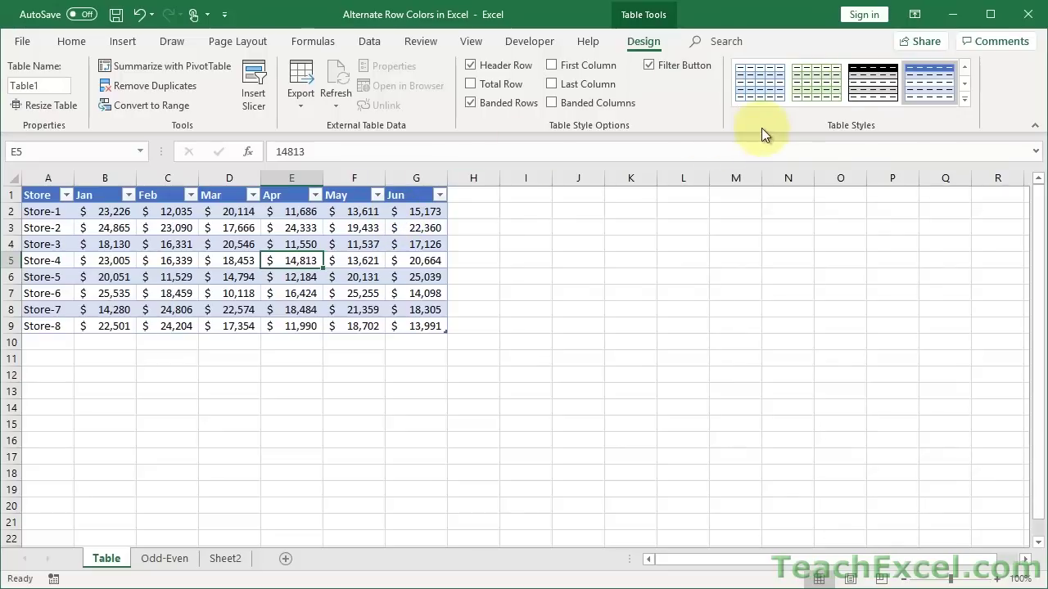
click(965, 99)
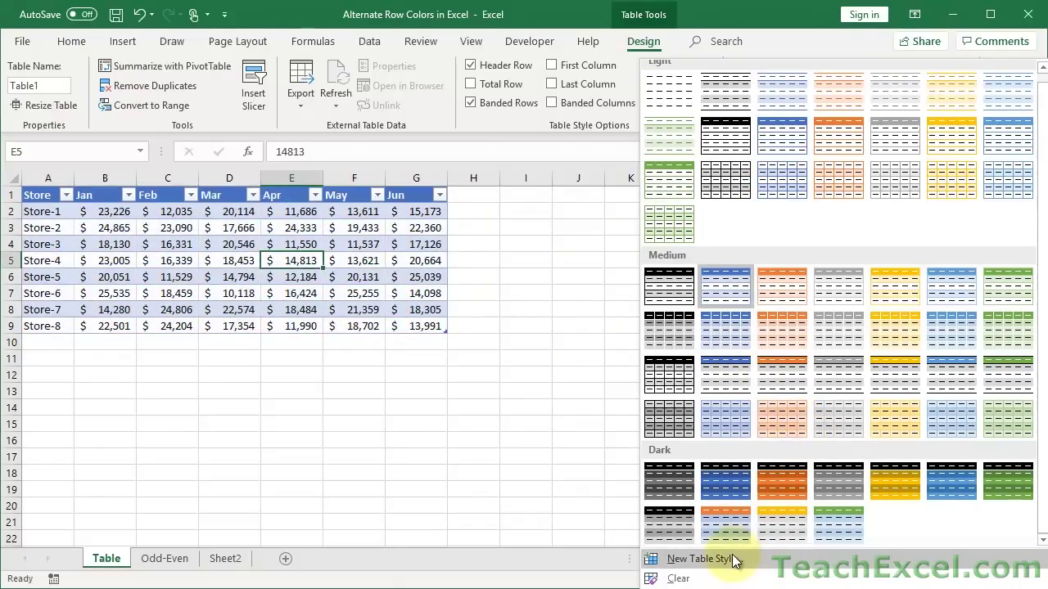
click(684, 576)
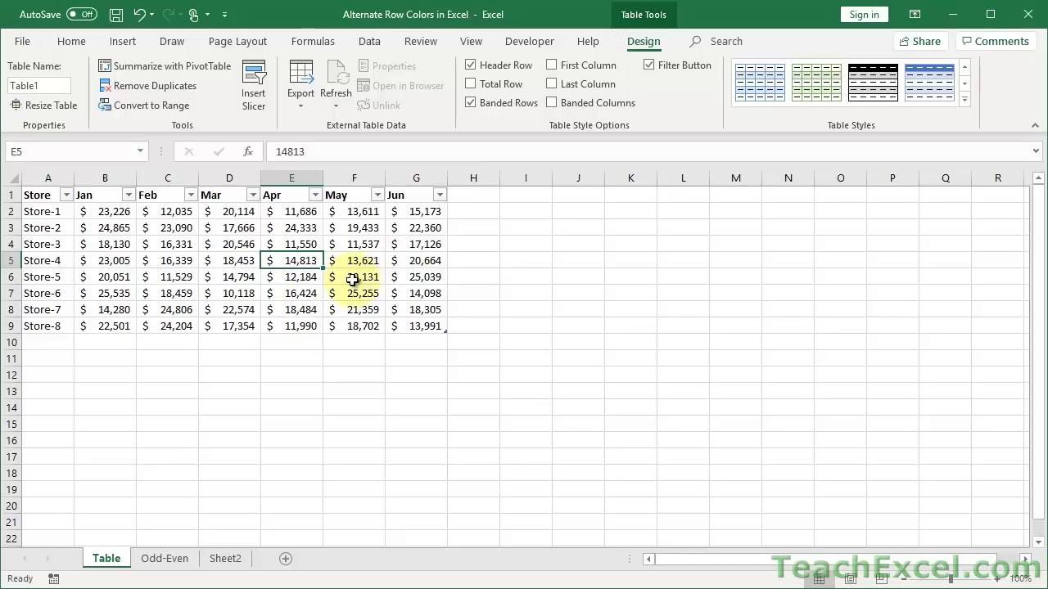
key(ctrl+z)
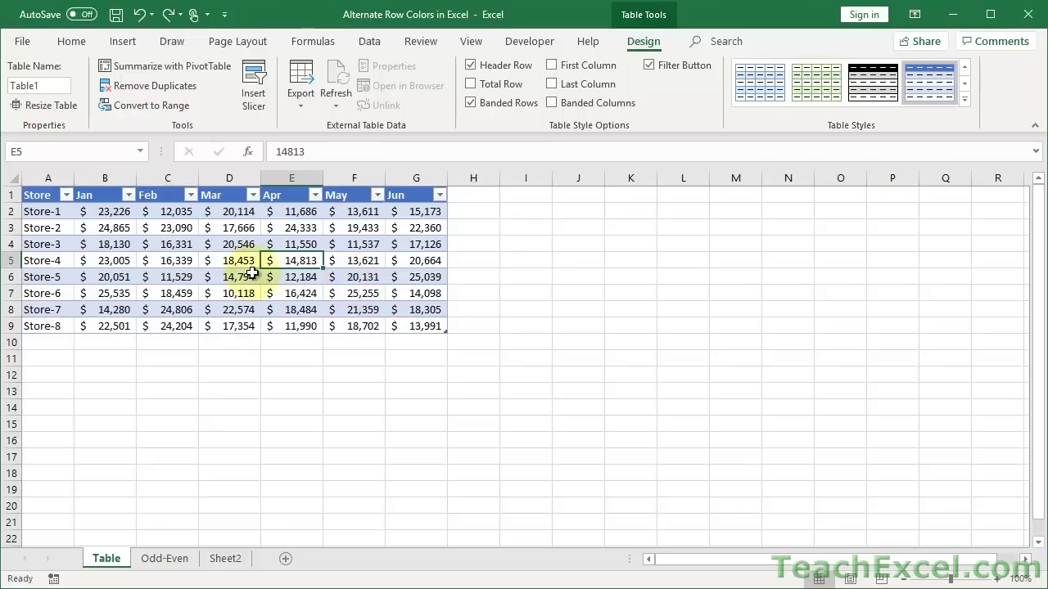
Convert Table1 to a normal range, confirming Yes, so the blue alternate-row shading remains
click(145, 106)
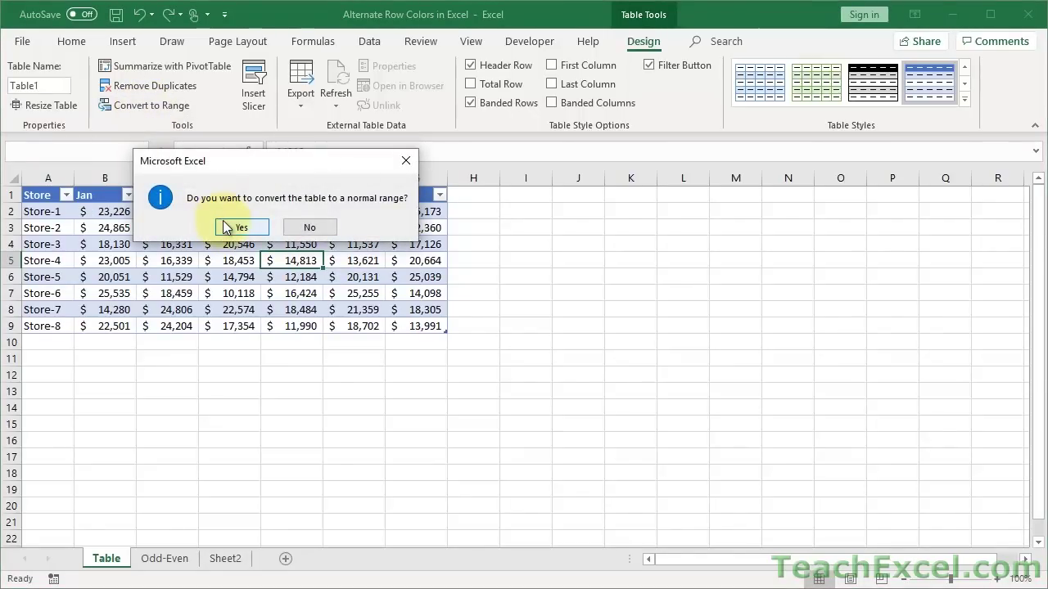
click(227, 227)
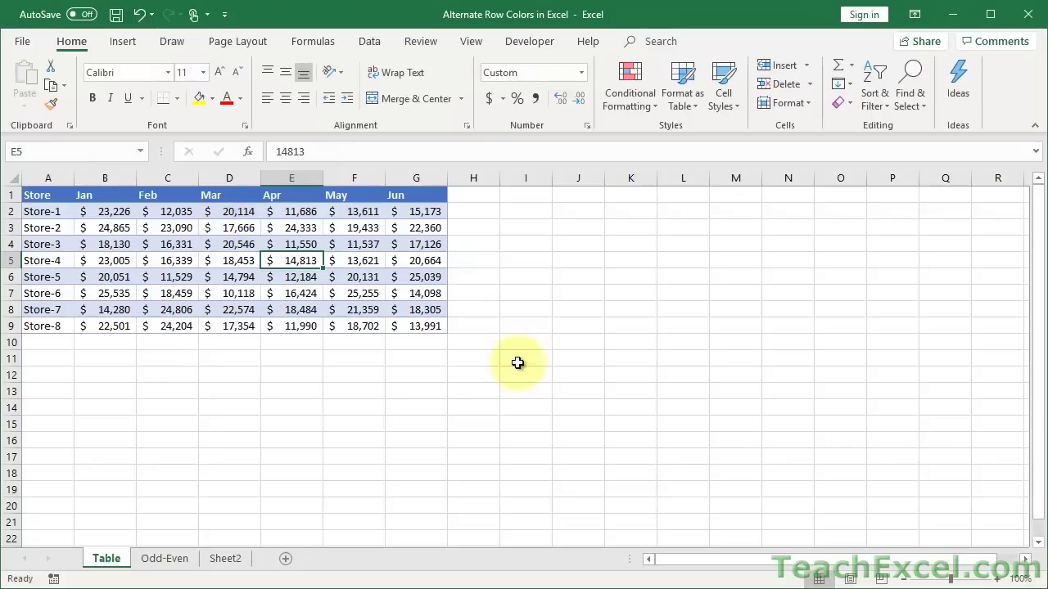
click(233, 264)
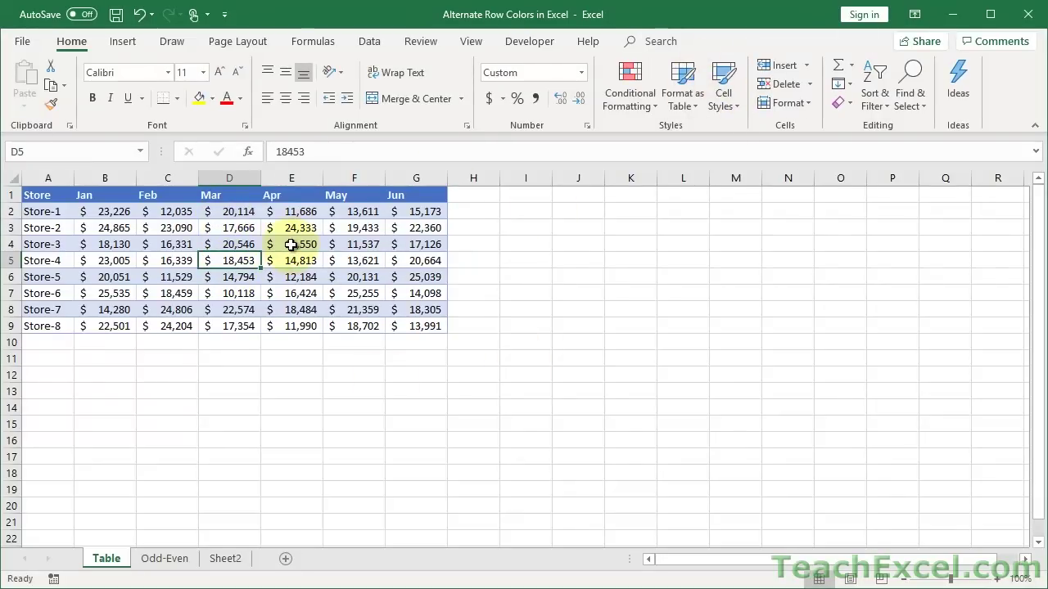
drag(291, 244, 372, 305)
click(381, 293)
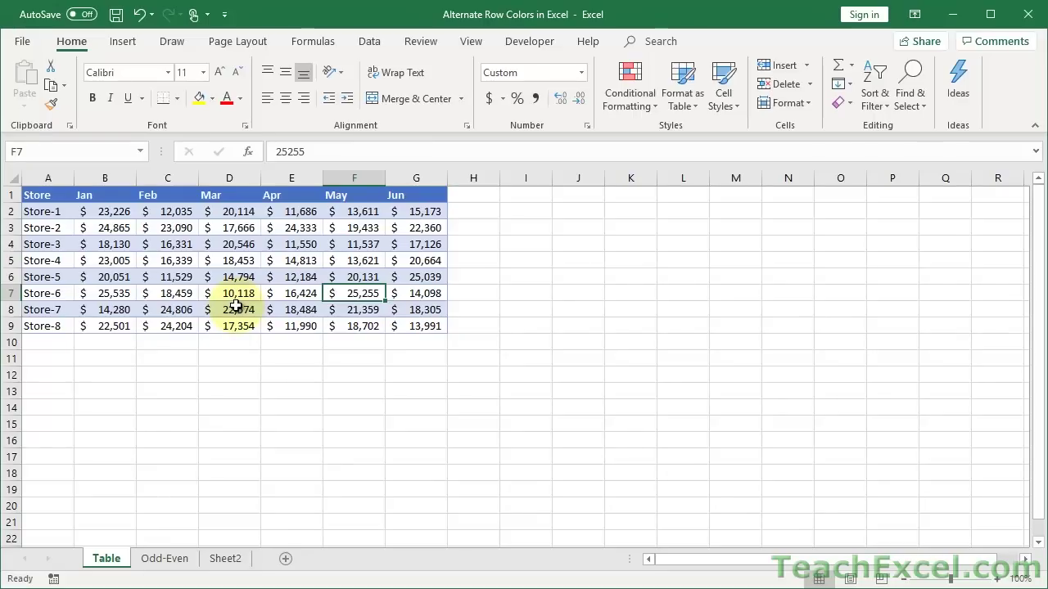
Make A1:G9 a table again and apply the orange Medium banded table style
click(125, 45)
click(141, 75)
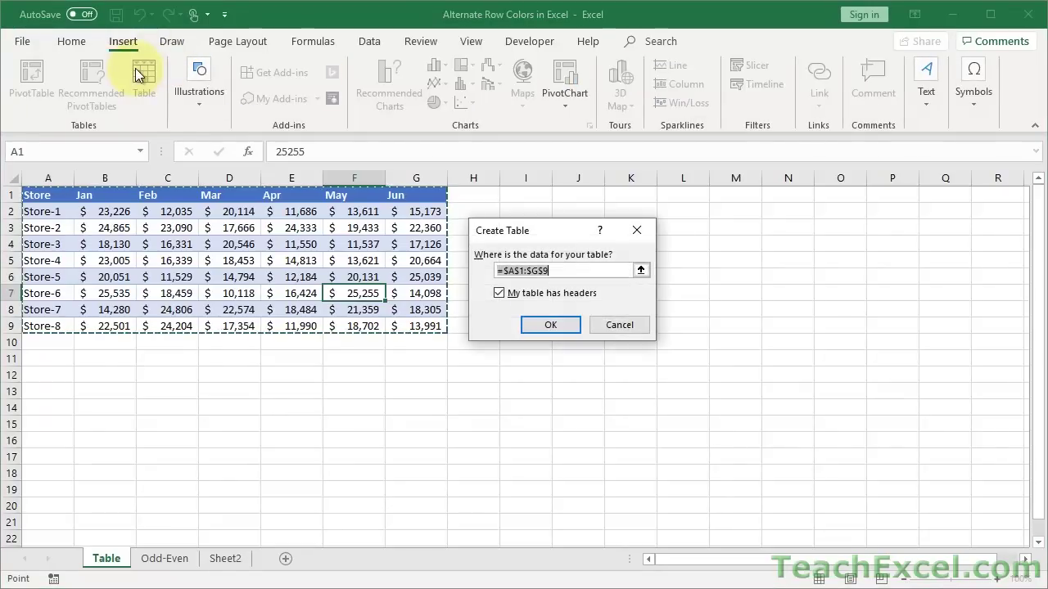
click(550, 324)
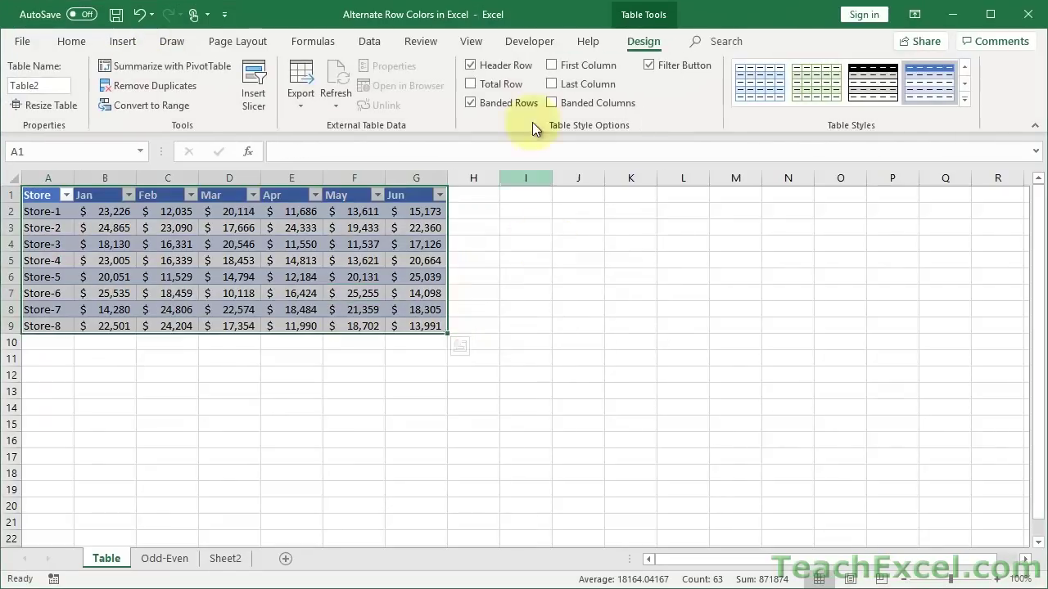
click(965, 99)
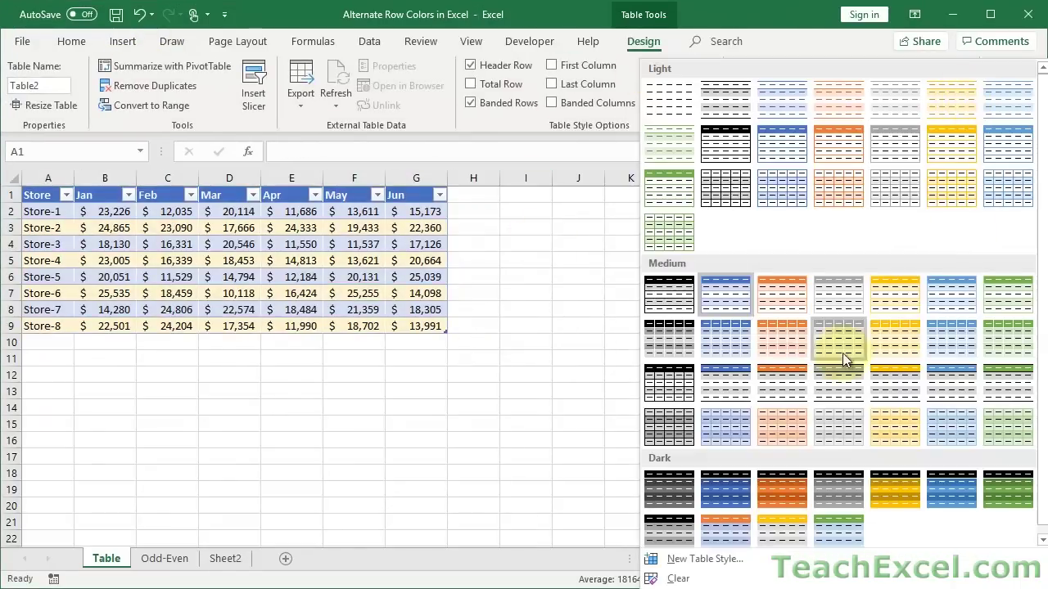
click(781, 339)
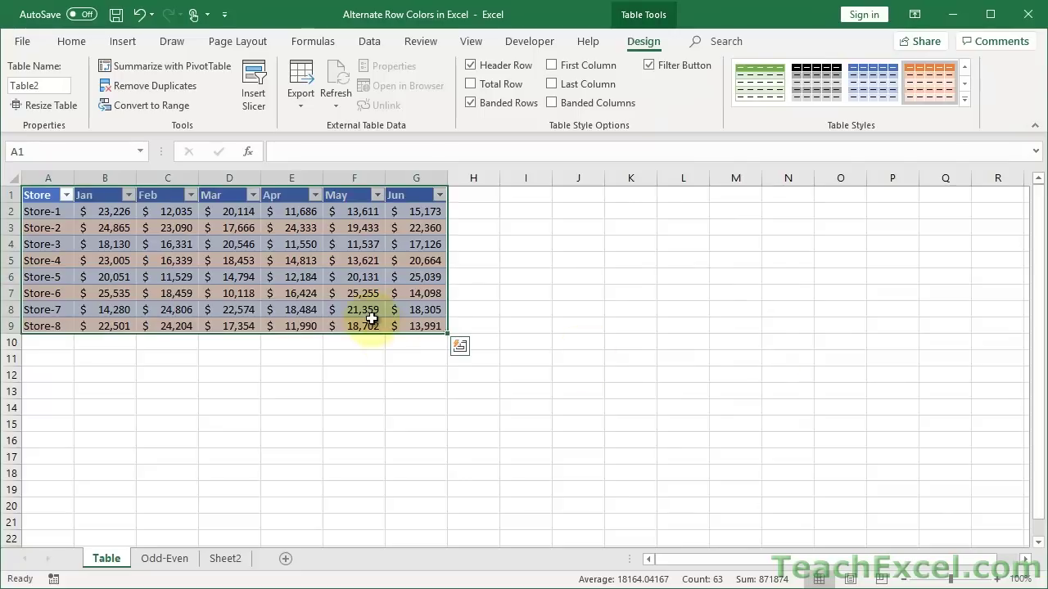
Convert the orange-styled table back to a normal range, keeping its peach and blue banding
click(151, 105)
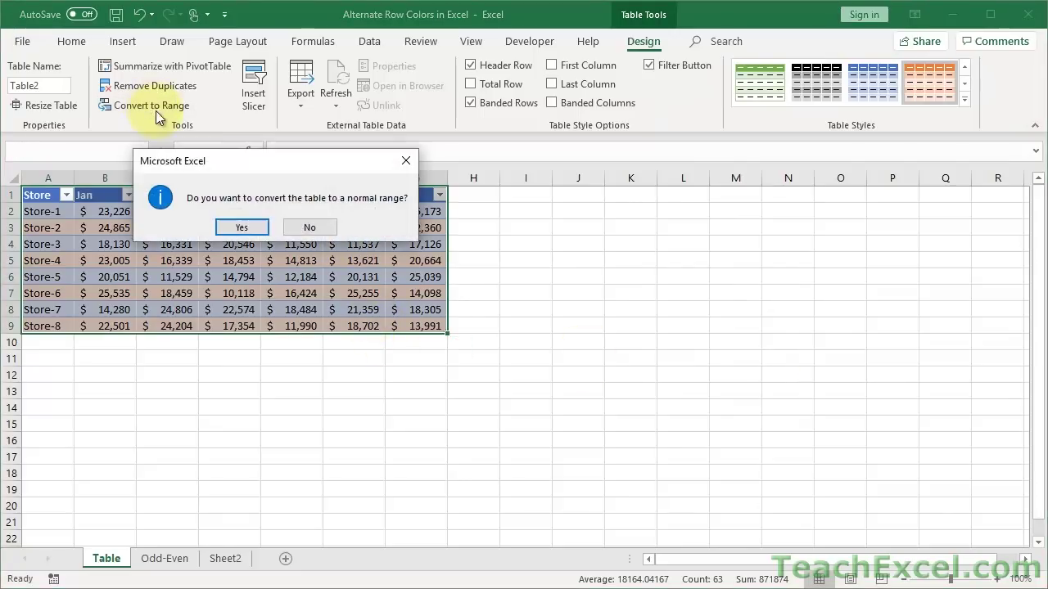
click(237, 219)
click(419, 260)
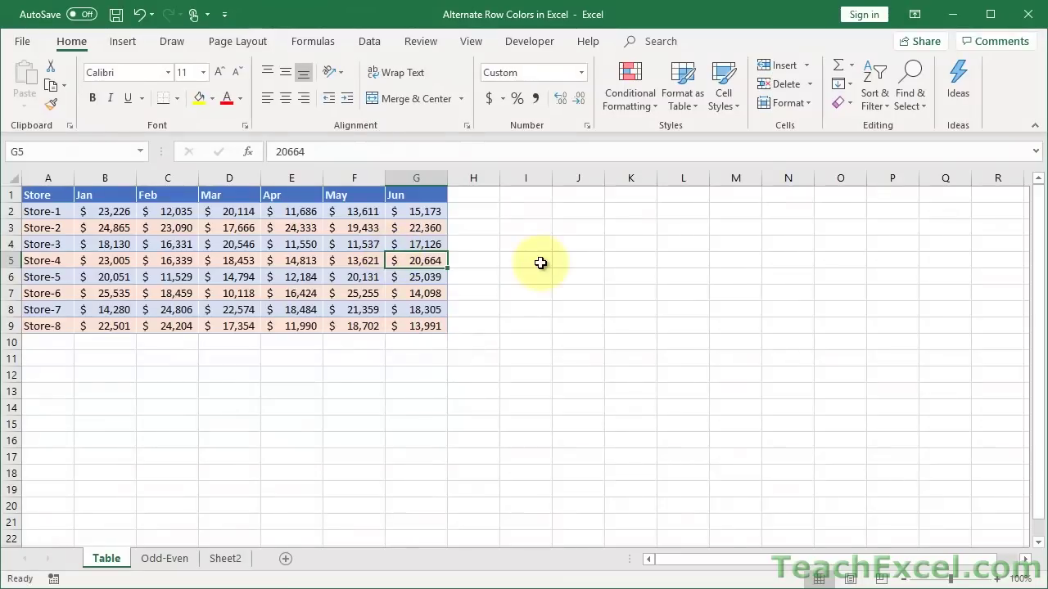
Select the whole data block A1:G9 with Ctrl+A and clear all its formats
click(303, 260)
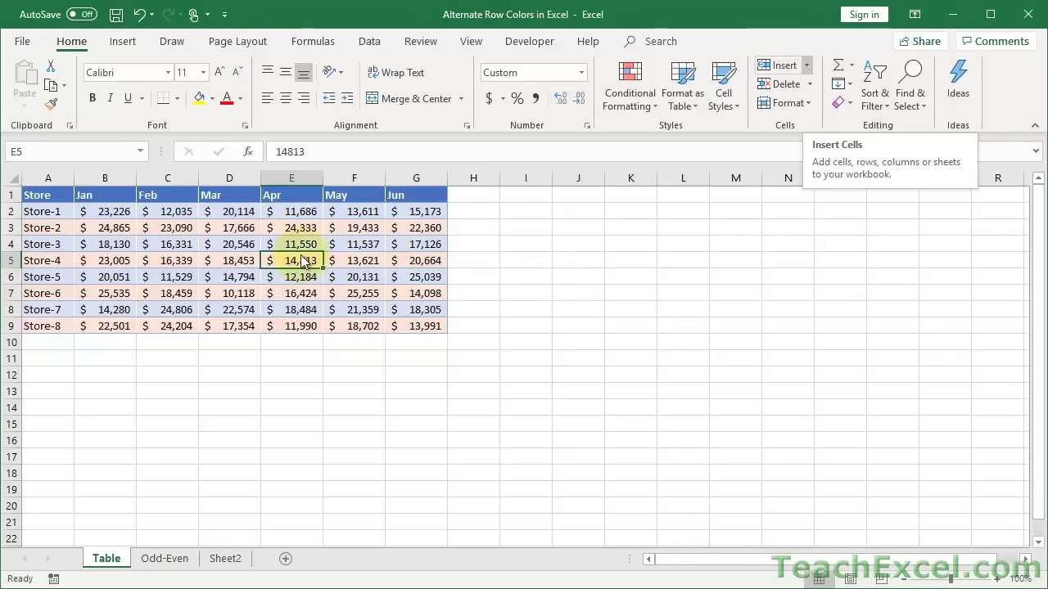
key(ctrl+a)
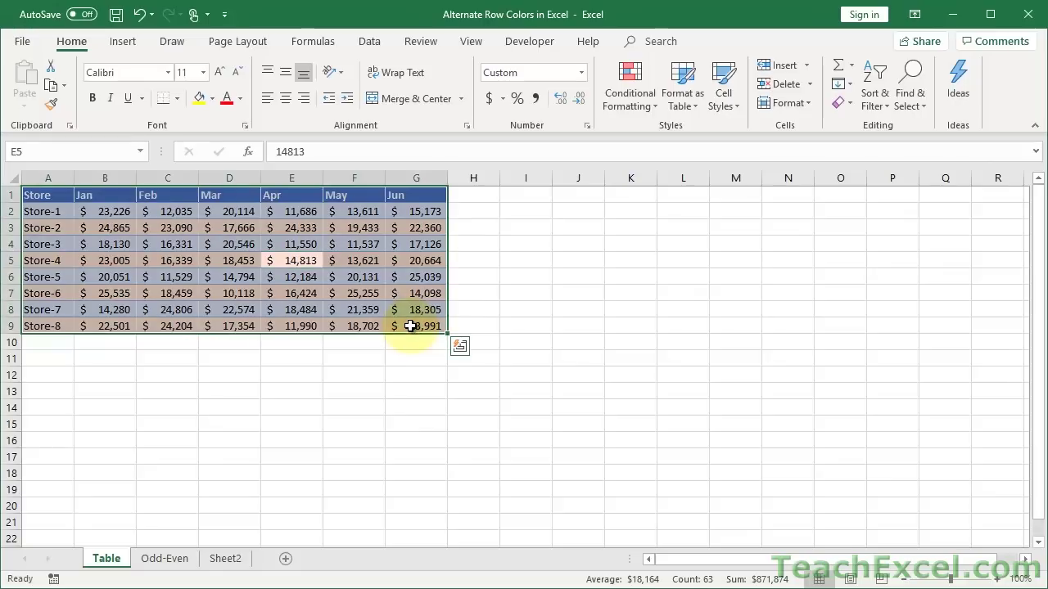
click(840, 106)
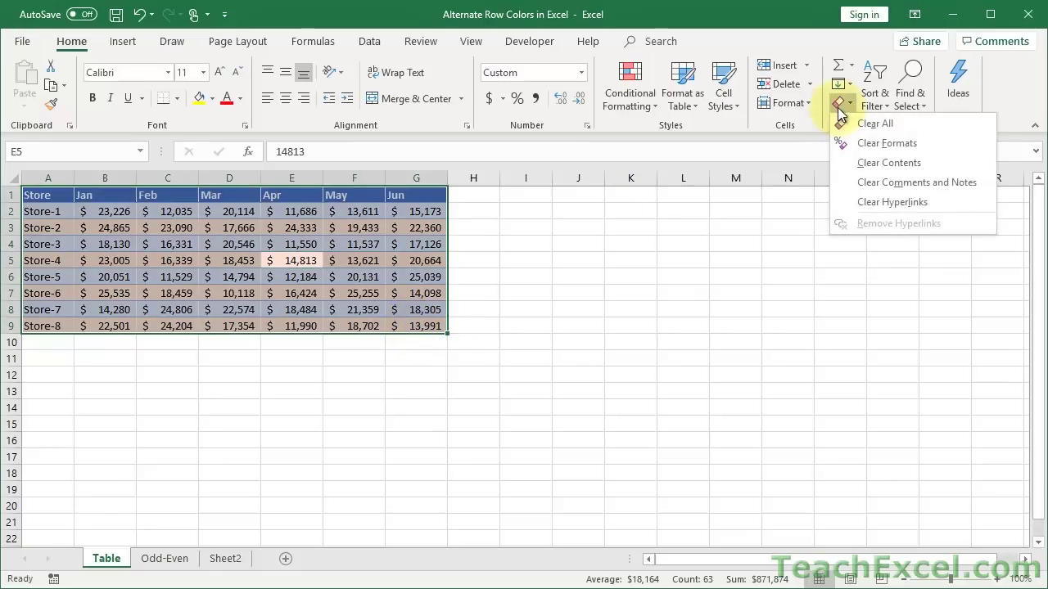
click(886, 144)
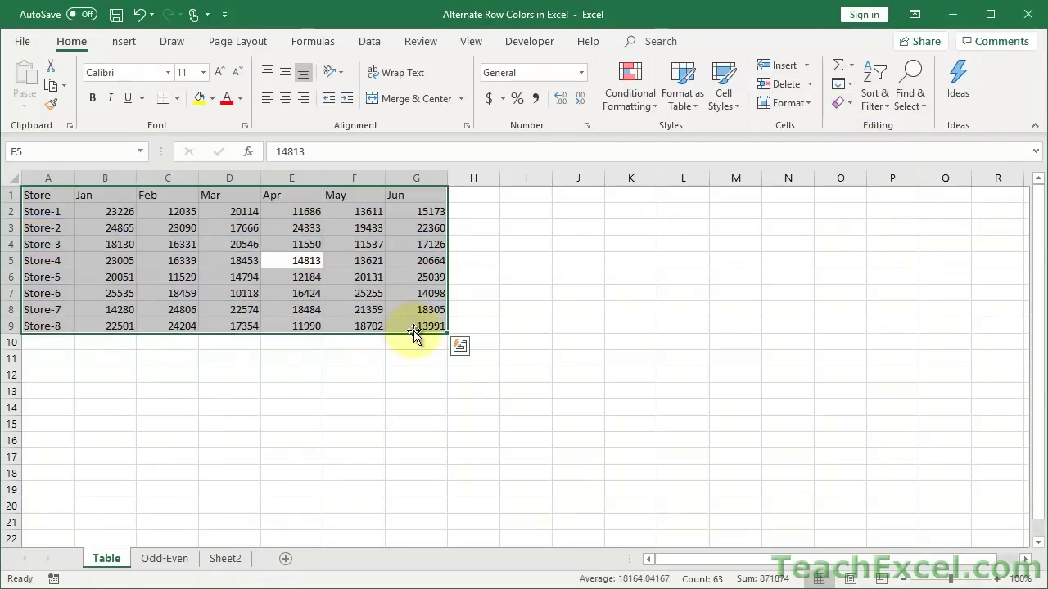
Format the sales figures B2:G9 as Accounting with zero decimal places
drag(411, 326, 103, 211)
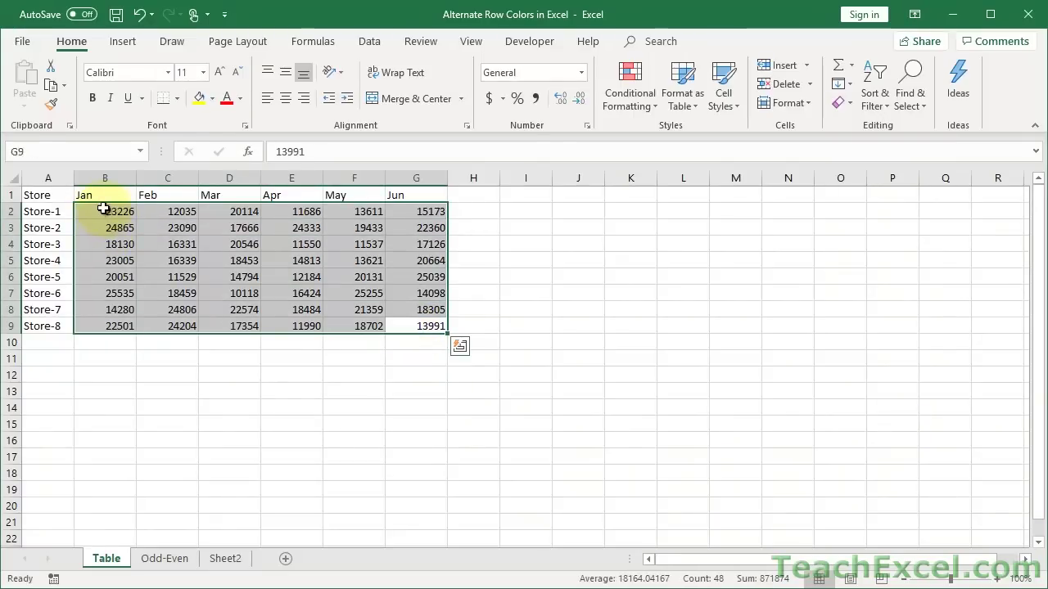
click(488, 99)
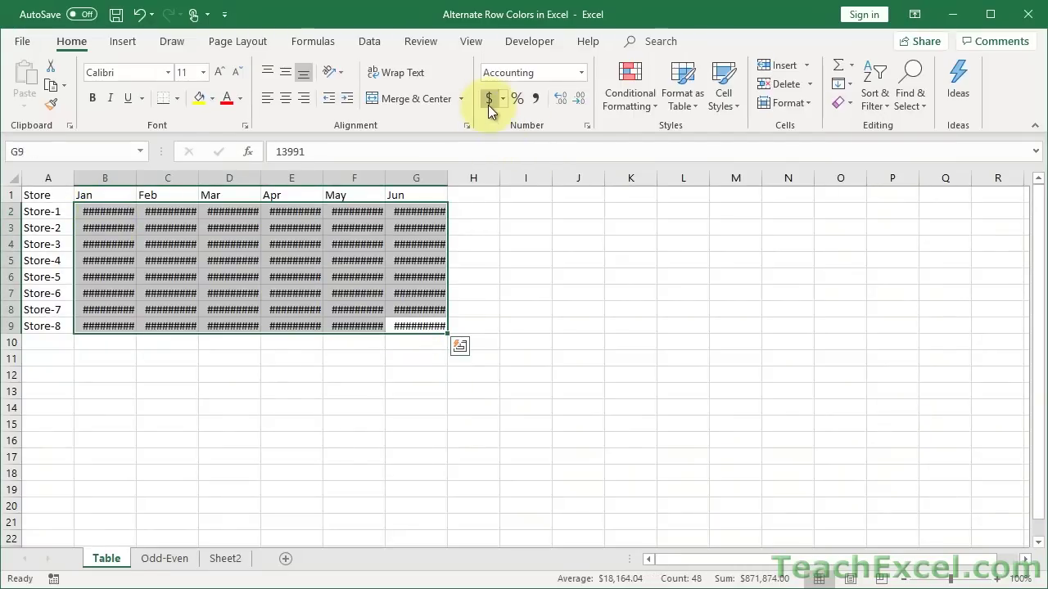
click(576, 99)
click(577, 100)
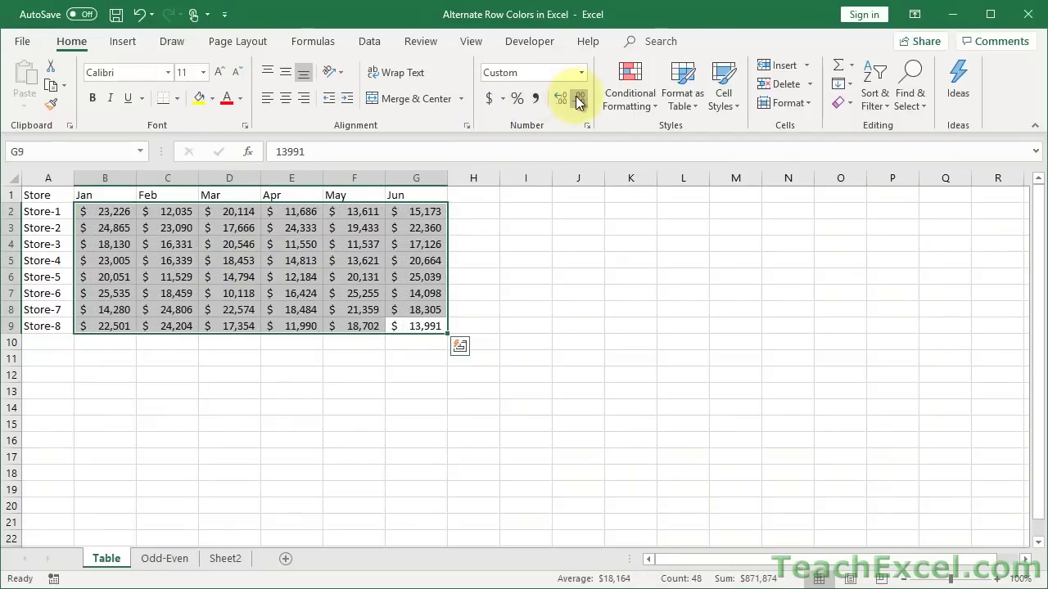
click(163, 260)
click(121, 42)
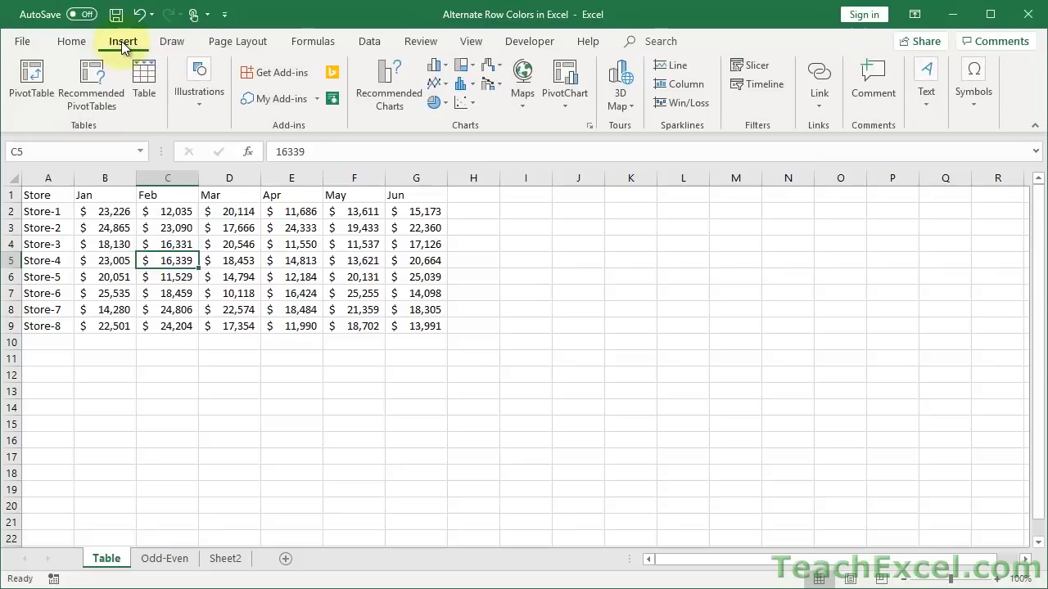
Turn A1:G9 into a table with headers and apply a light blue banded table style
click(141, 82)
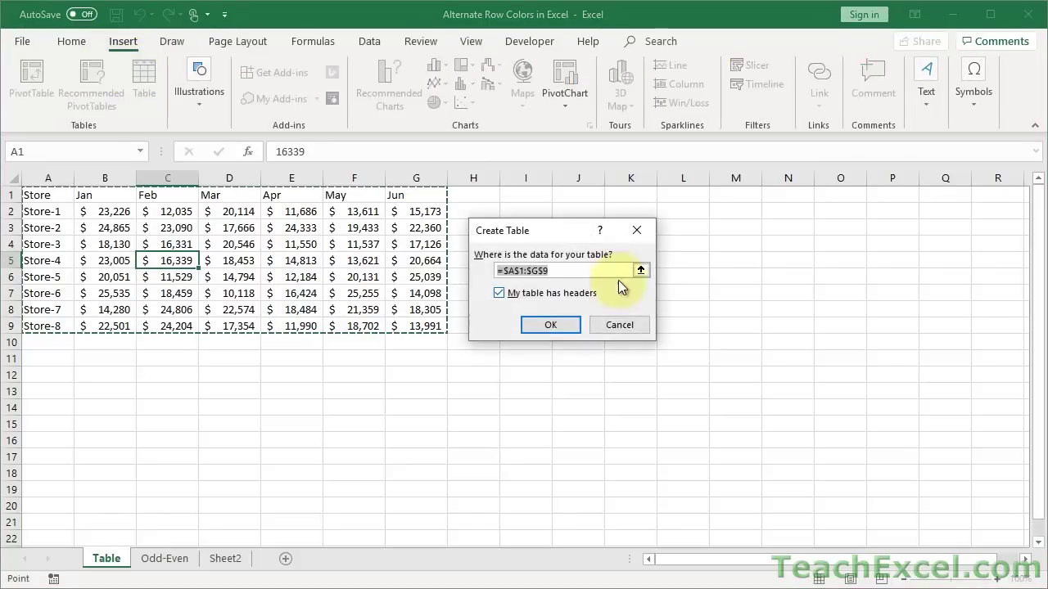
click(549, 325)
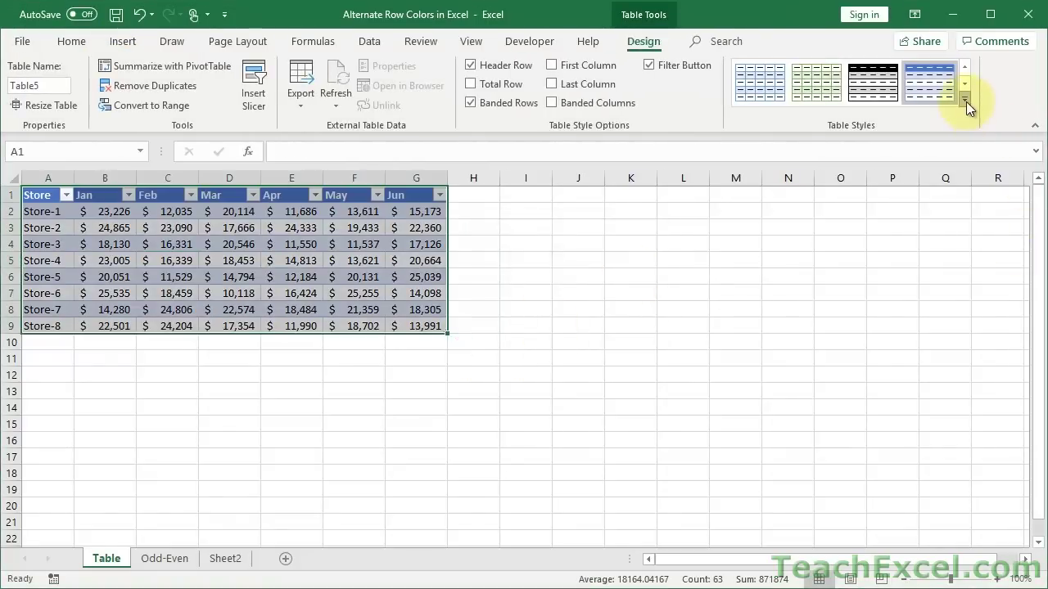
click(965, 100)
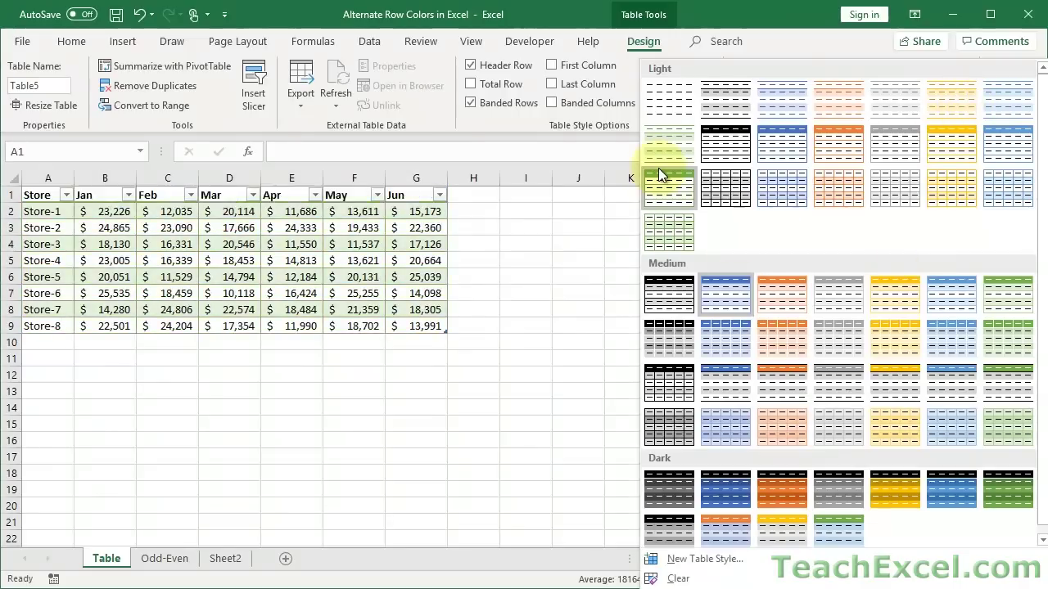
click(662, 171)
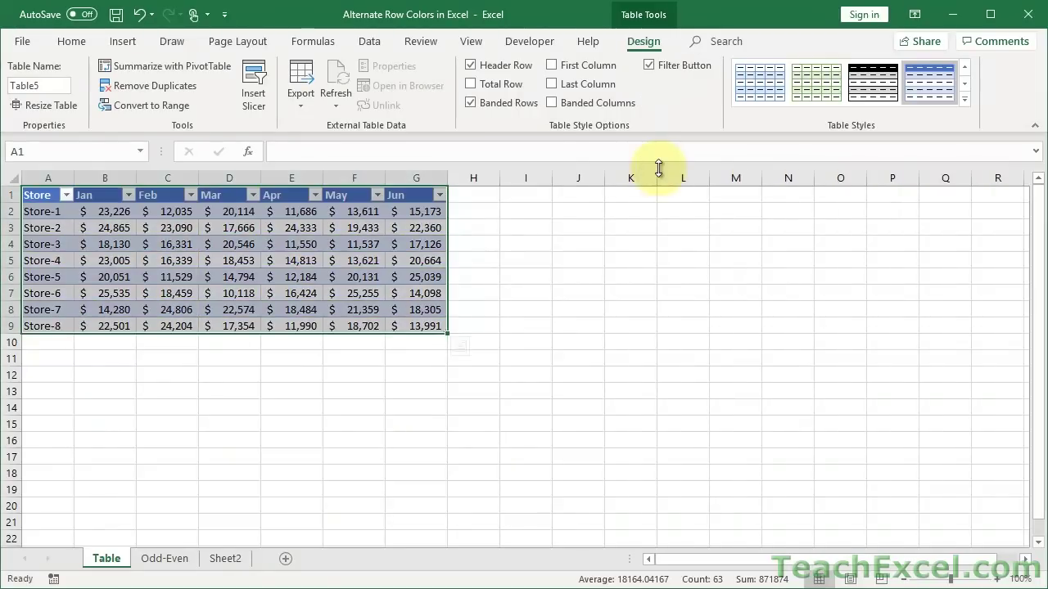
click(327, 244)
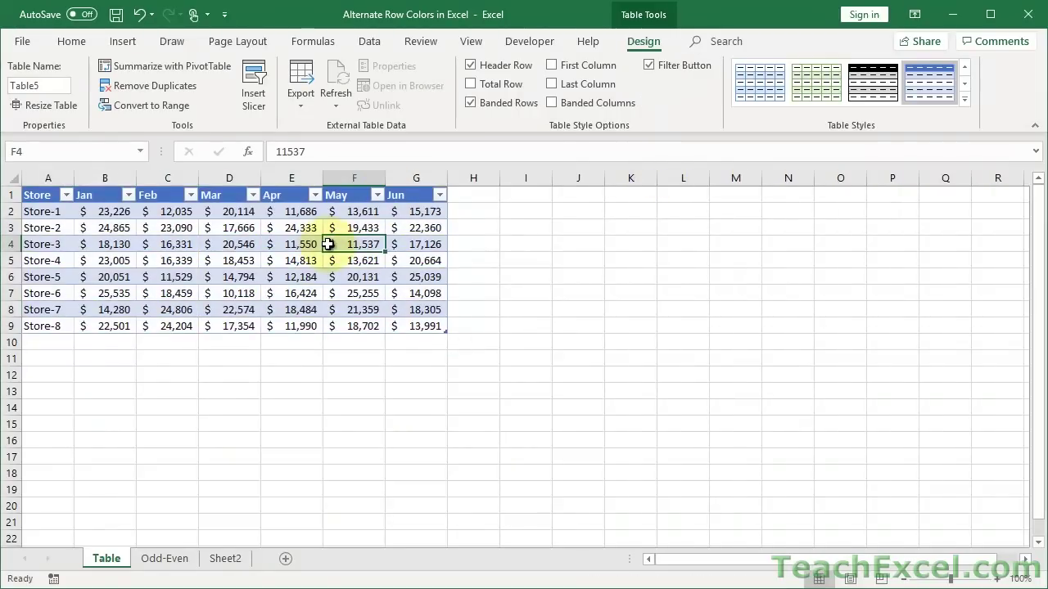
Enter Store-9 in A10 and test entries asdf, asdf, sadf, asdf in A11:A14
click(54, 342)
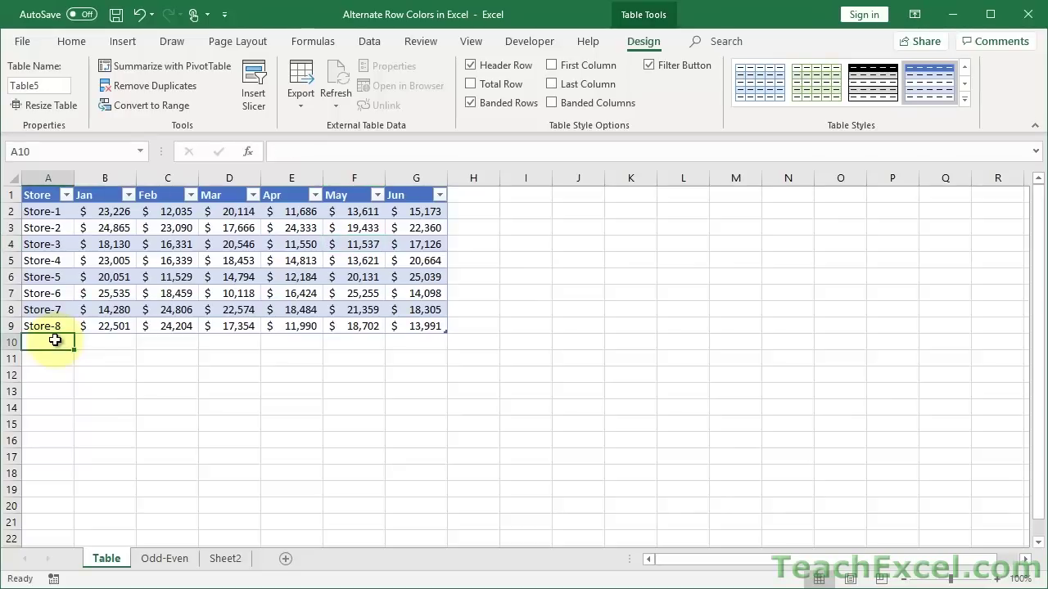
text(Store)
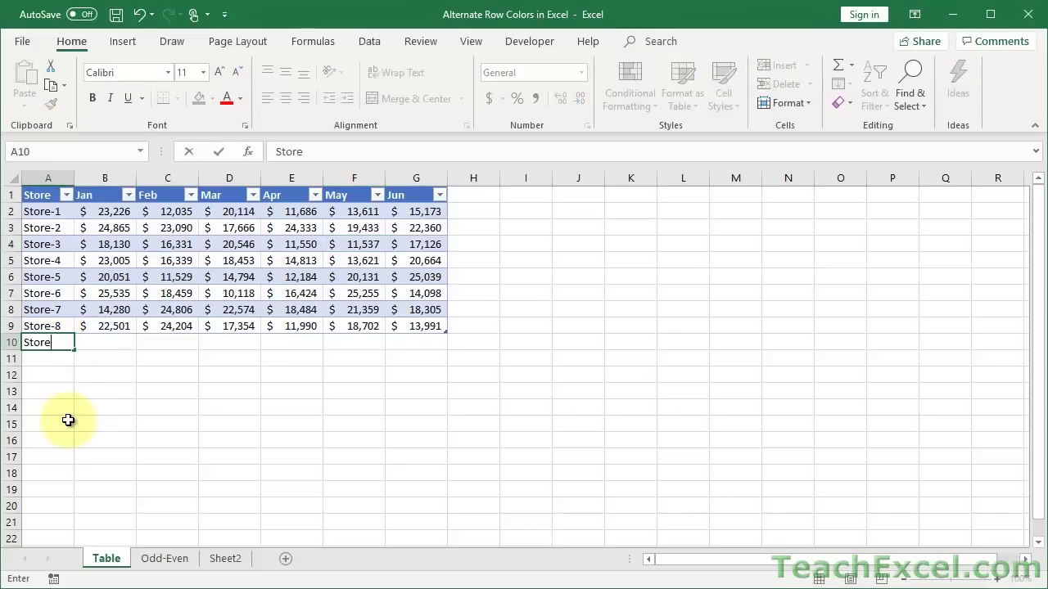
text(-9)
key(Return)
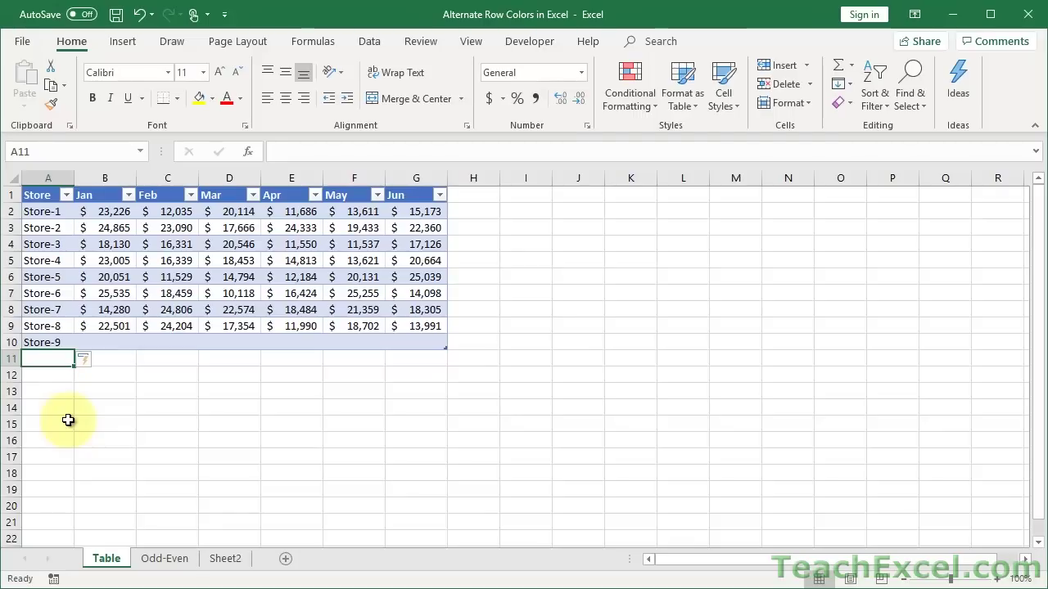
text(asdf)
key(Return)
text(asdf)
key(Return)
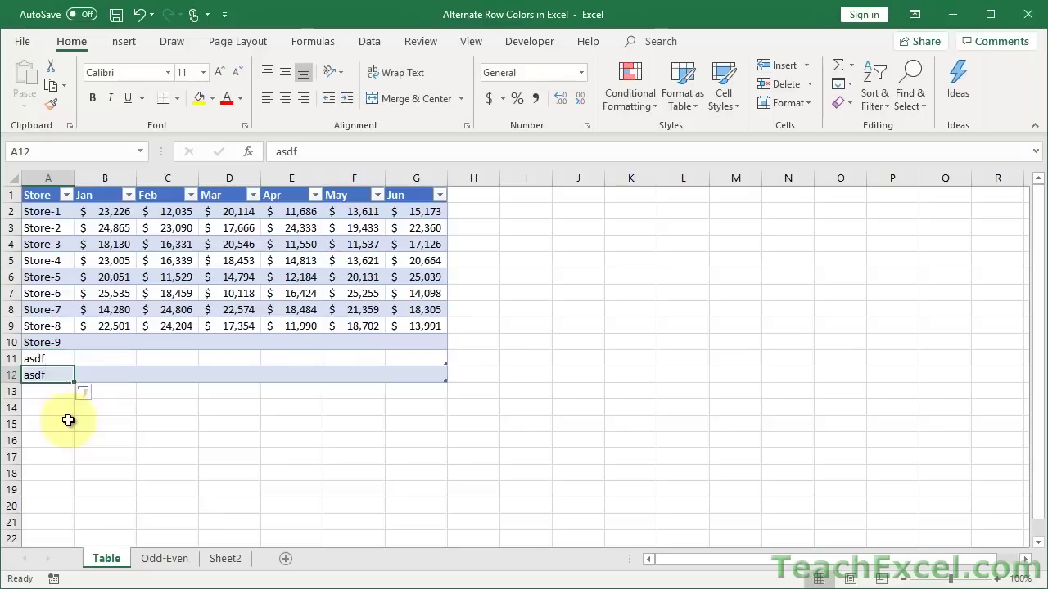
text(sadf)
key(Return)
text(asdf)
key(Return)
text(asdf)
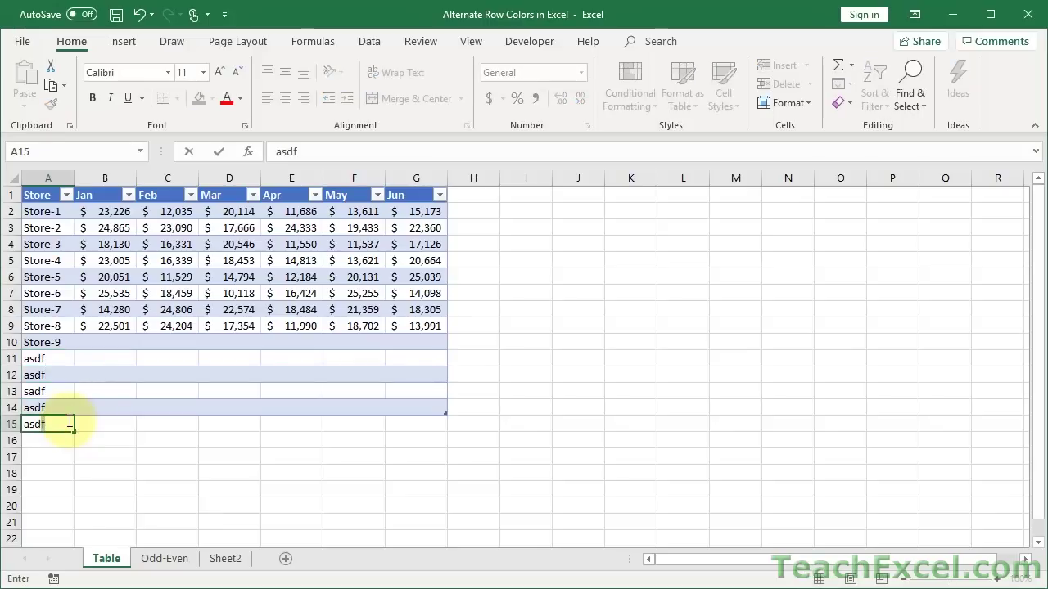
key(Escape)
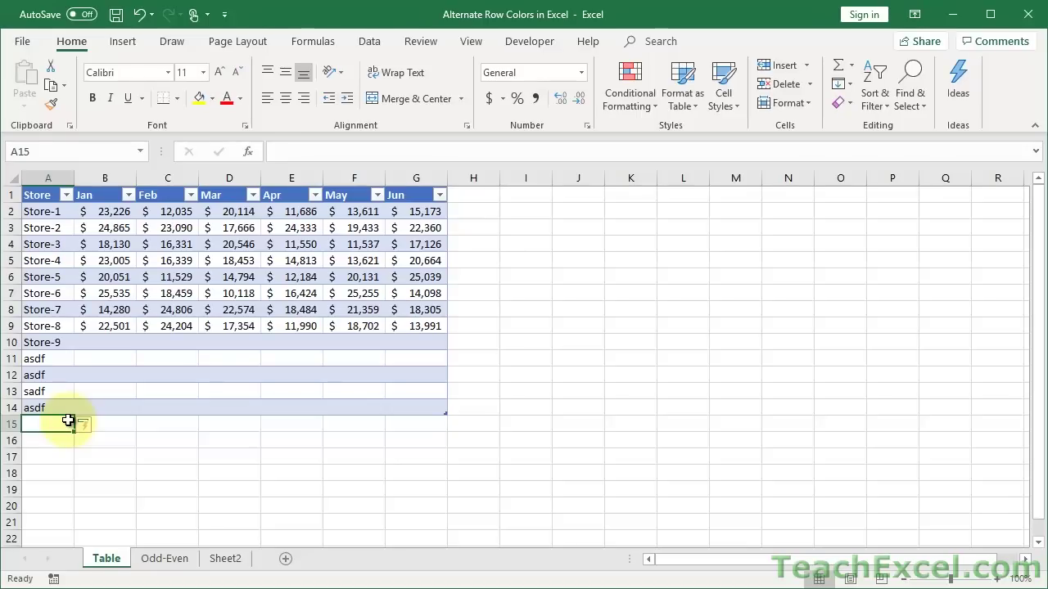
Delete the test entries in A12:A14, leaving Store-9 and asdf in the table
click(61, 407)
key(Delete)
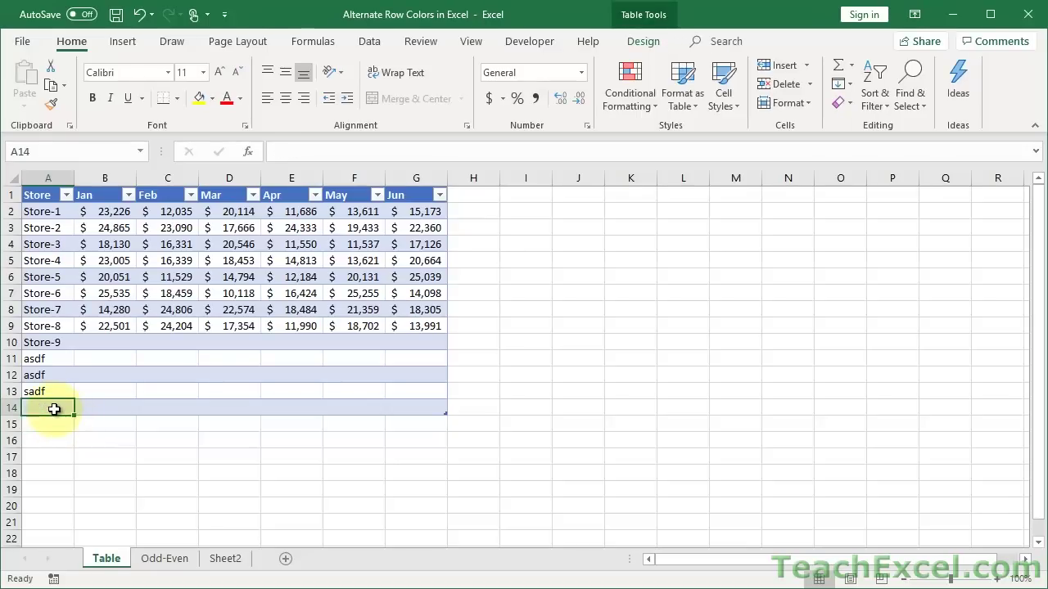
key(Up)
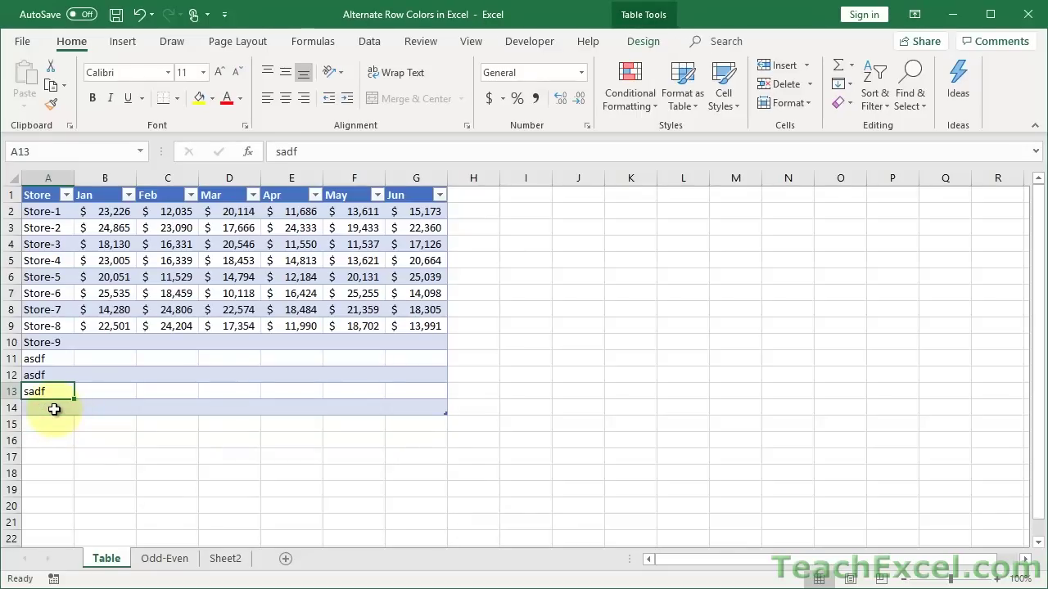
key(Delete)
key(Up)
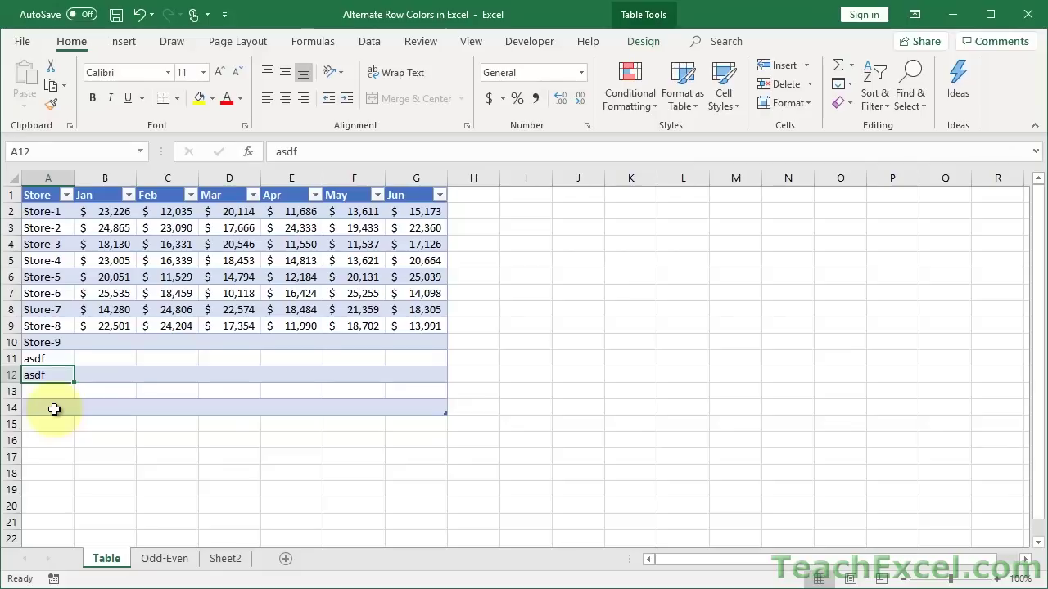
key(Delete)
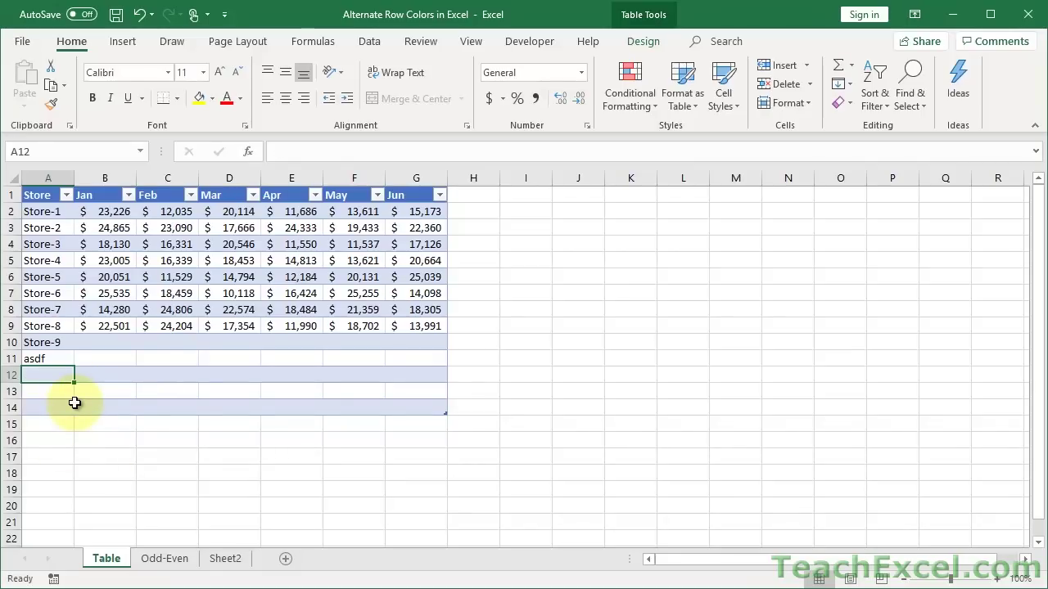
key(Down)
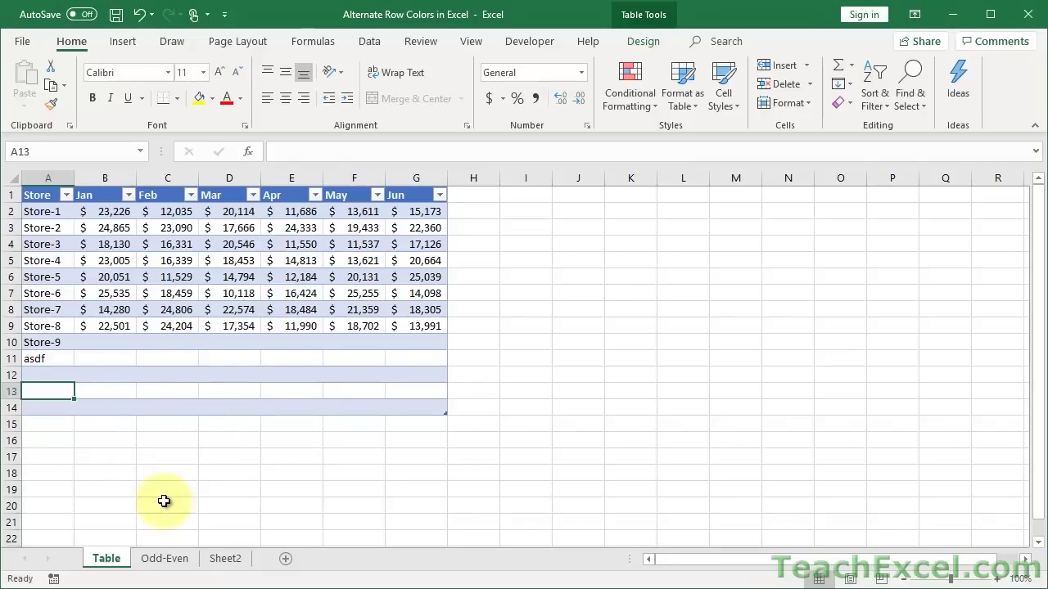
Switch to the Odd-Even sheet, select H1, and zoom the view in to 140%
click(154, 565)
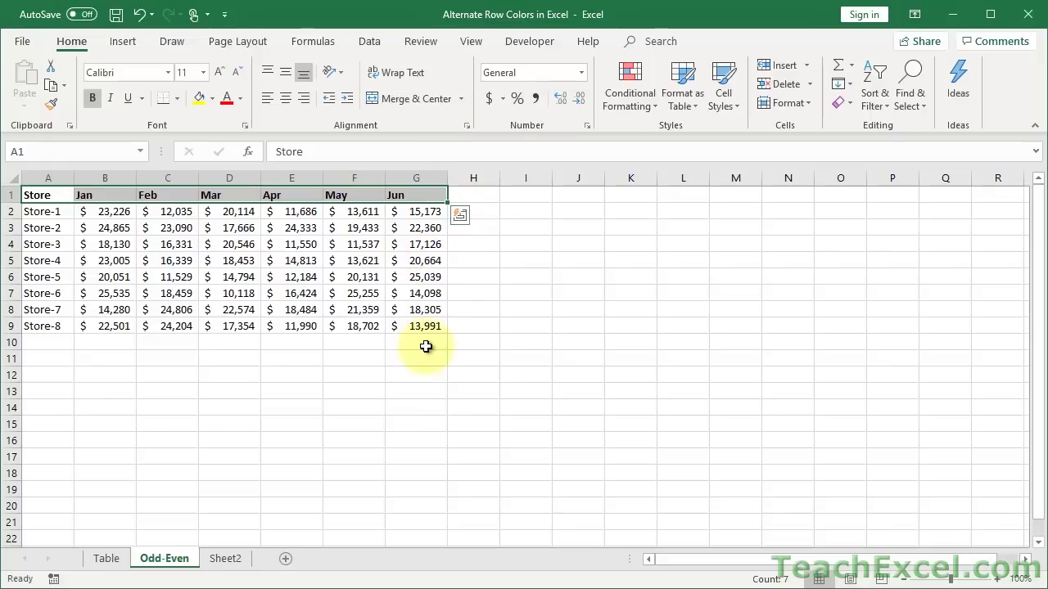
click(482, 193)
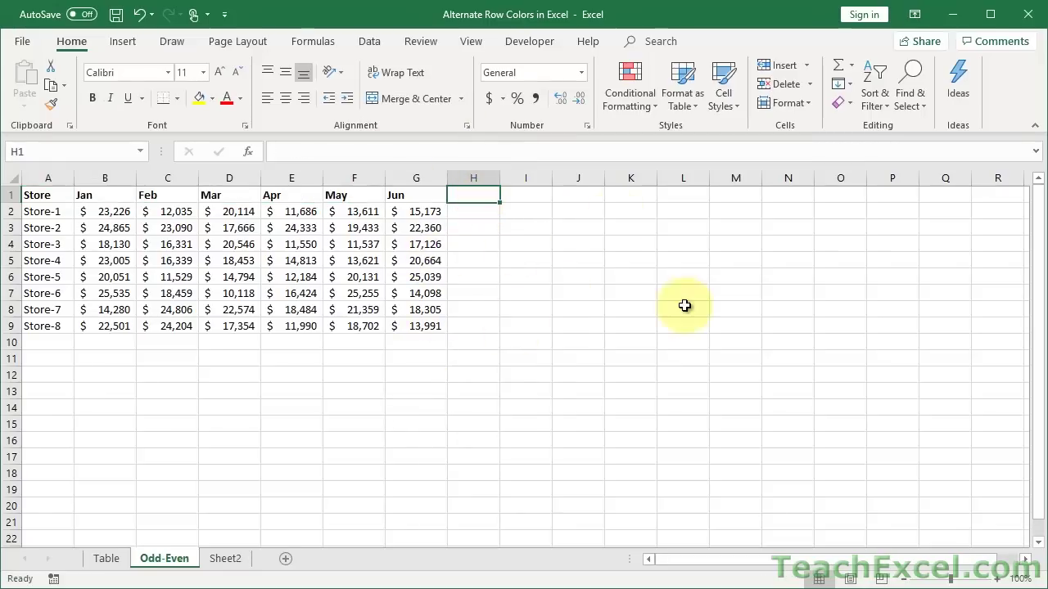
click(1000, 579)
click(999, 579)
click(999, 578)
click(999, 579)
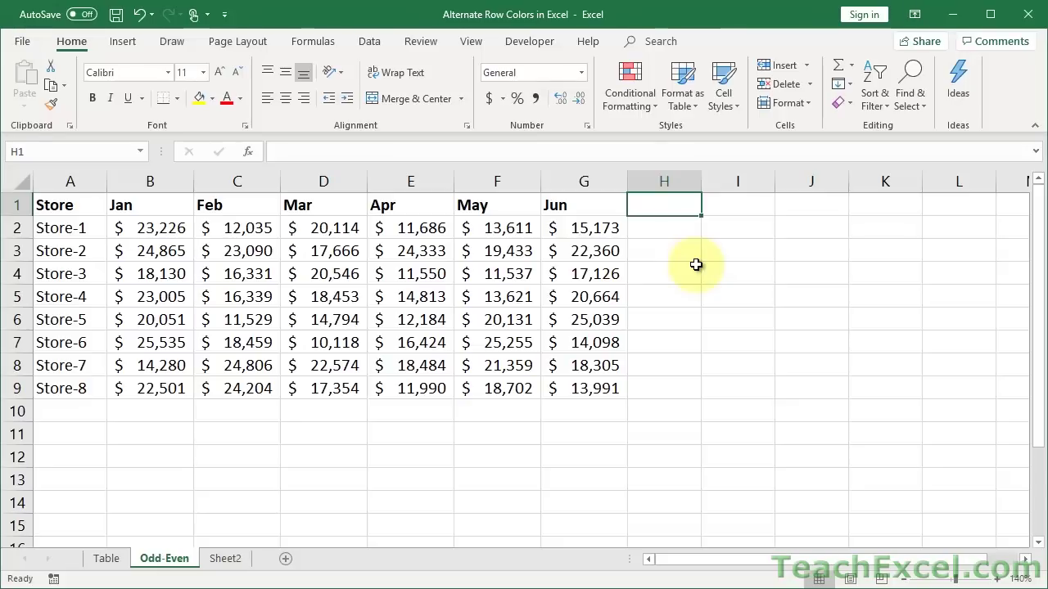
Head H1 'Odd/Even' and enter =ISEVEN(ROW()) in H2, which returns TRUE
text(Odd/)
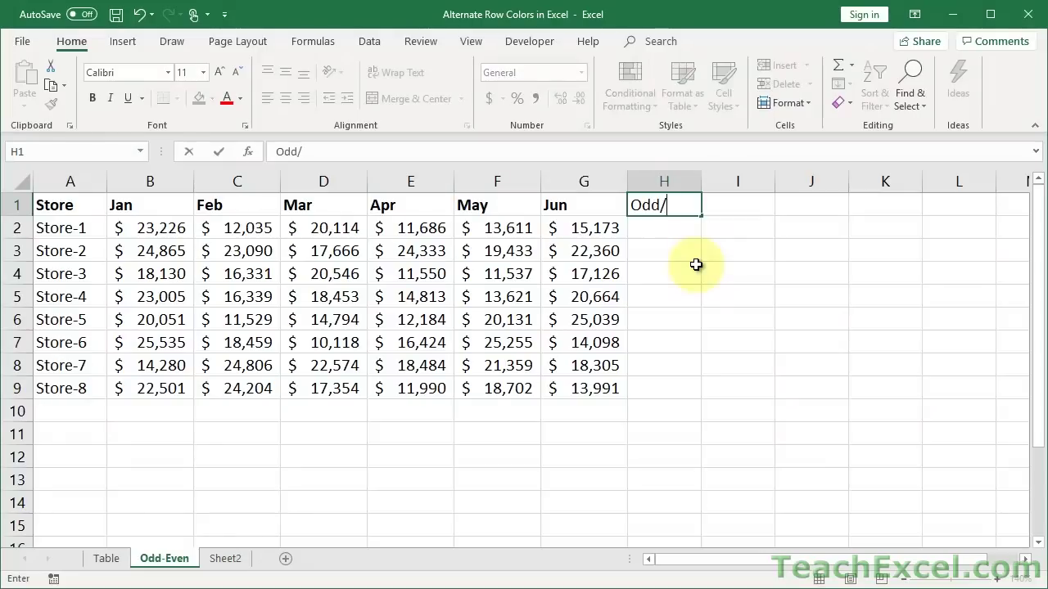
text(Even)
key(Return)
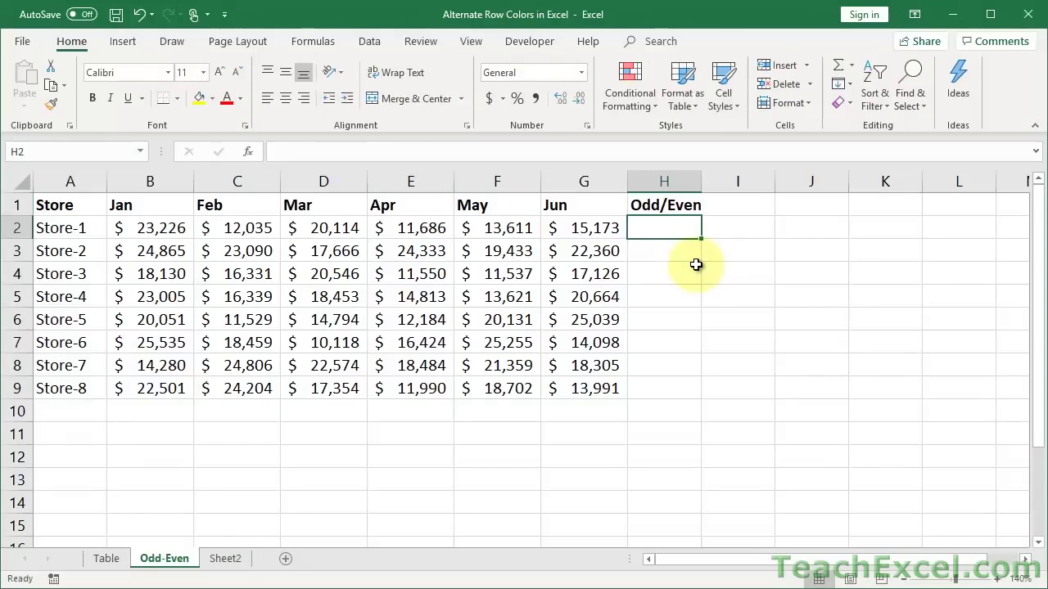
text(=)
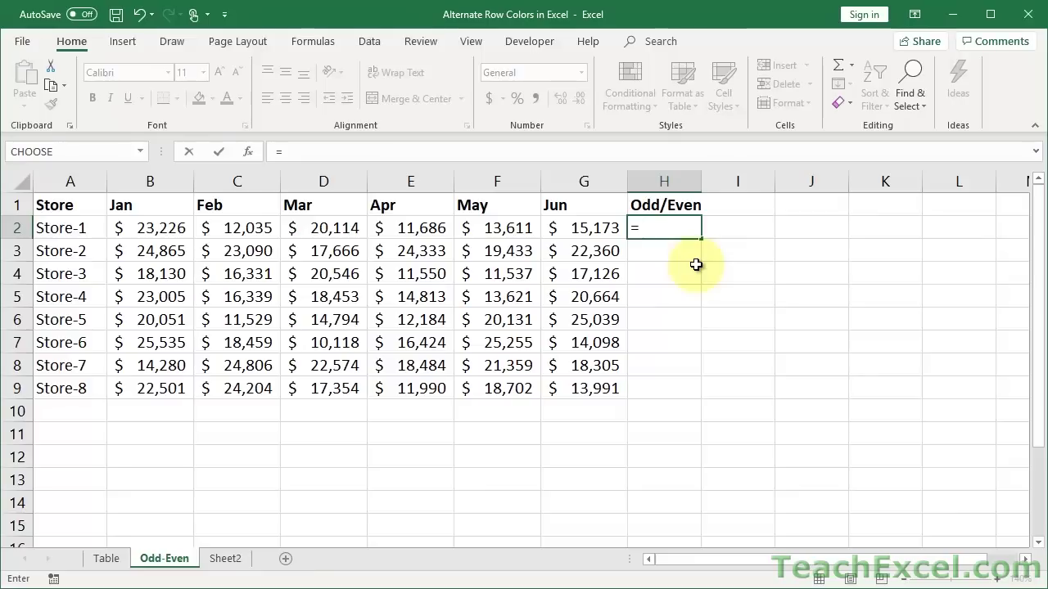
text(isodd)
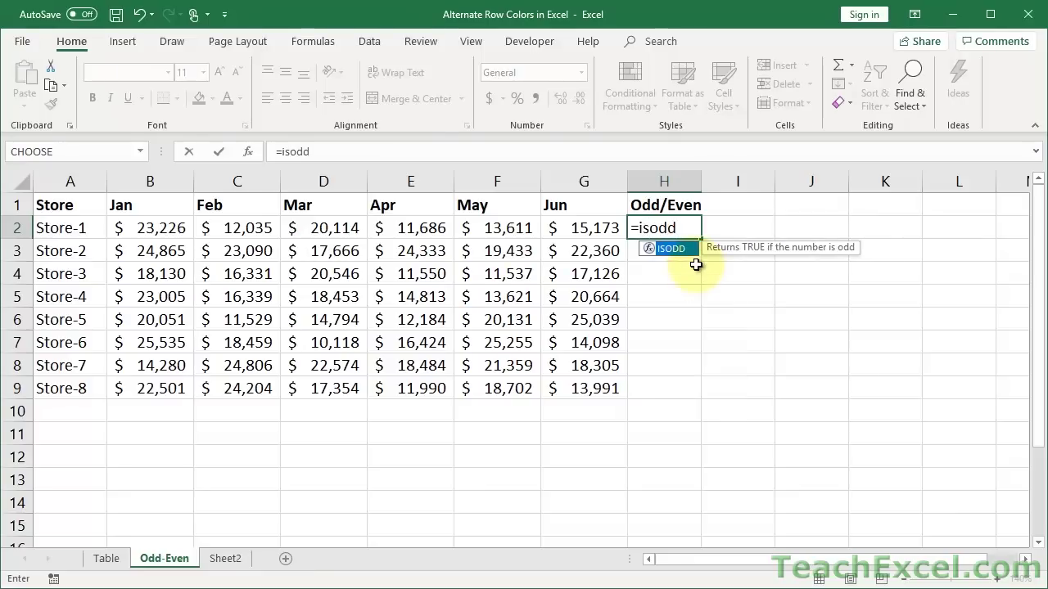
key(BackSpace)
key(BackSpace)
key(BackSpace)
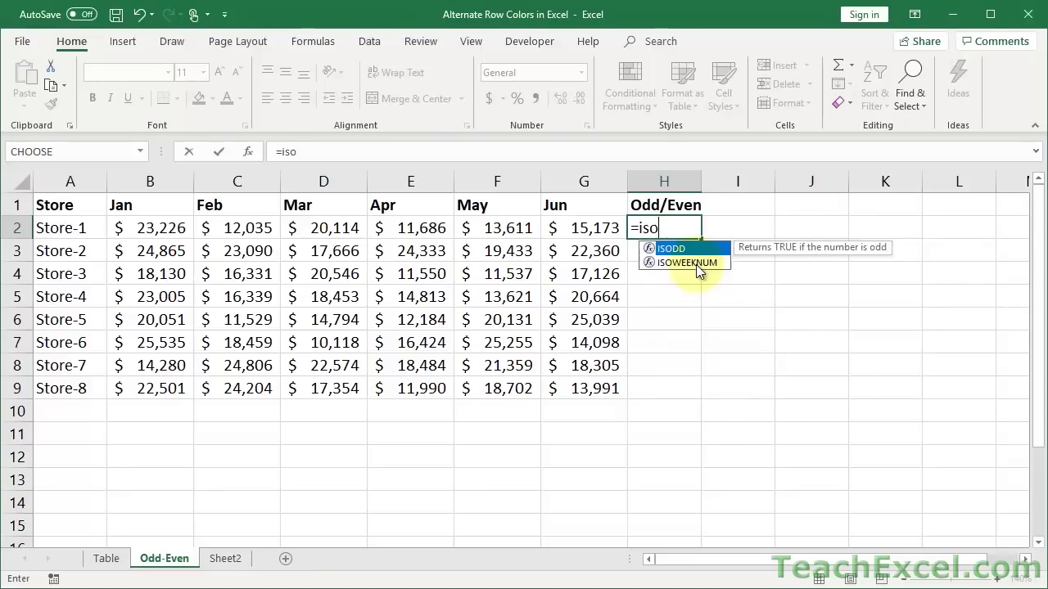
text(even)
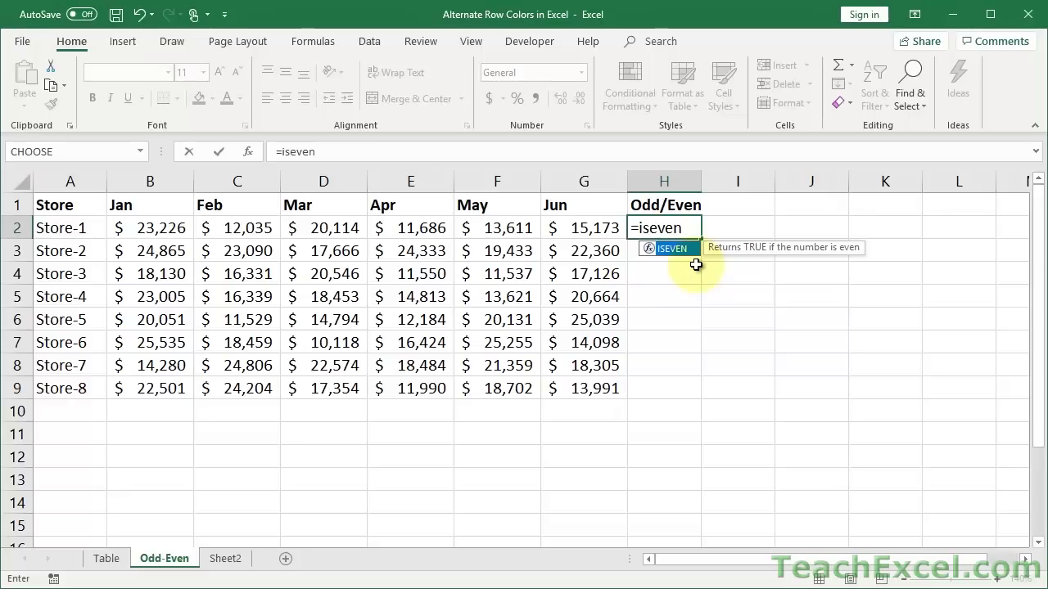
key(Tab)
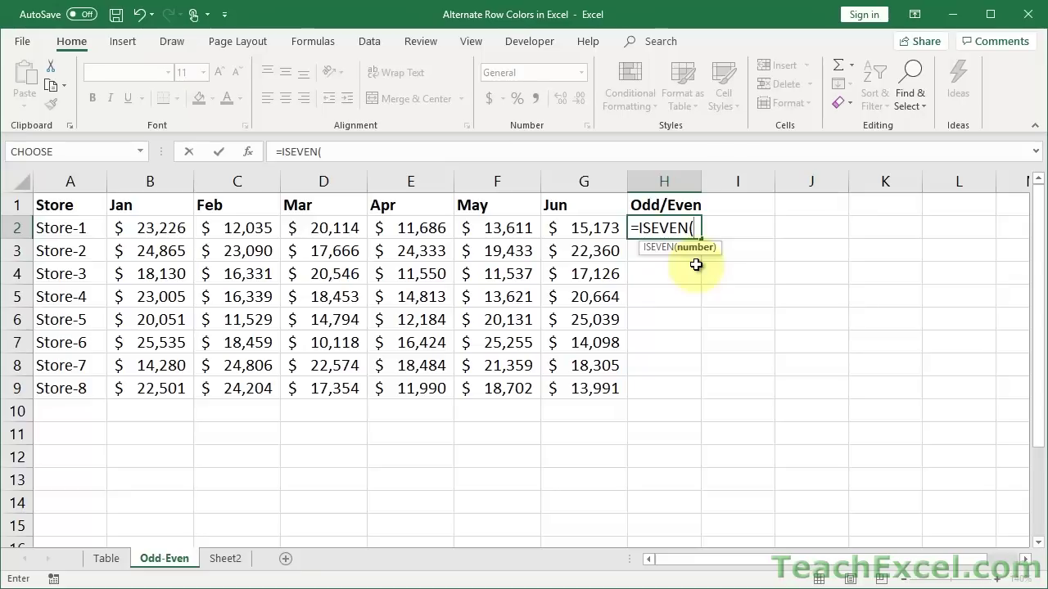
text(row)
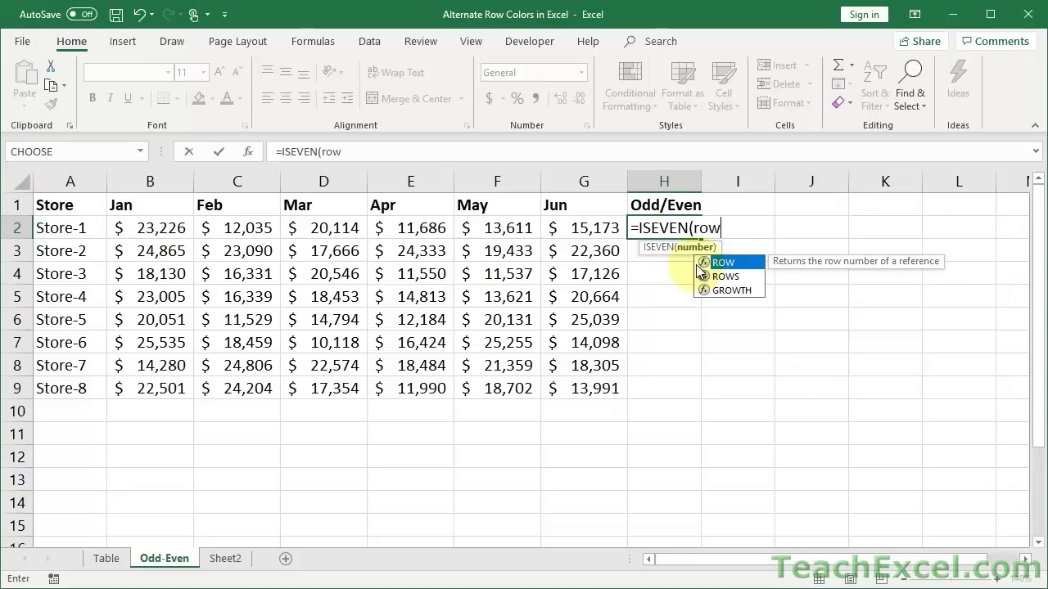
text(()
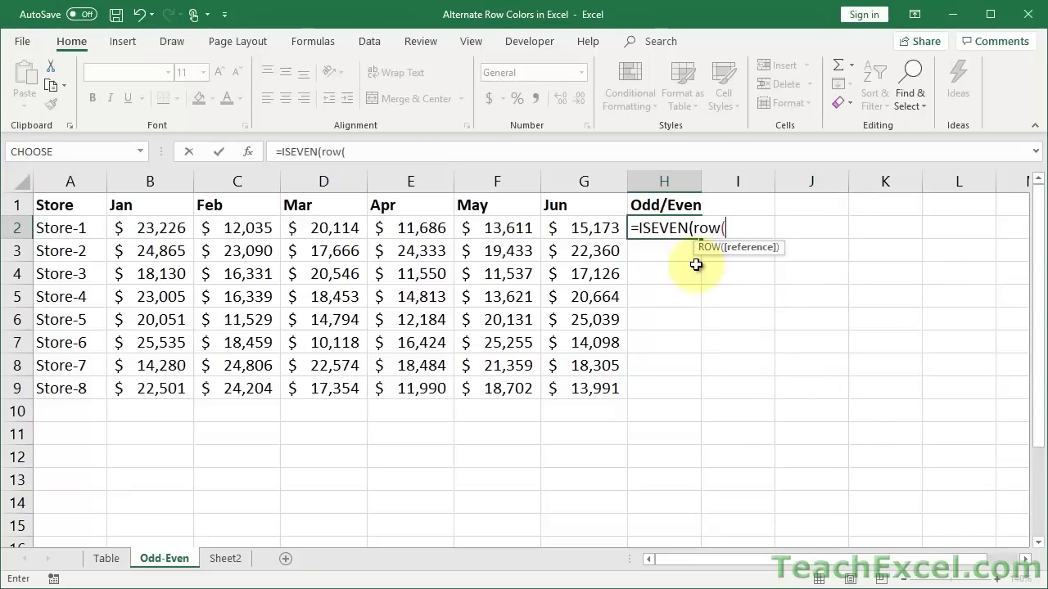
text())
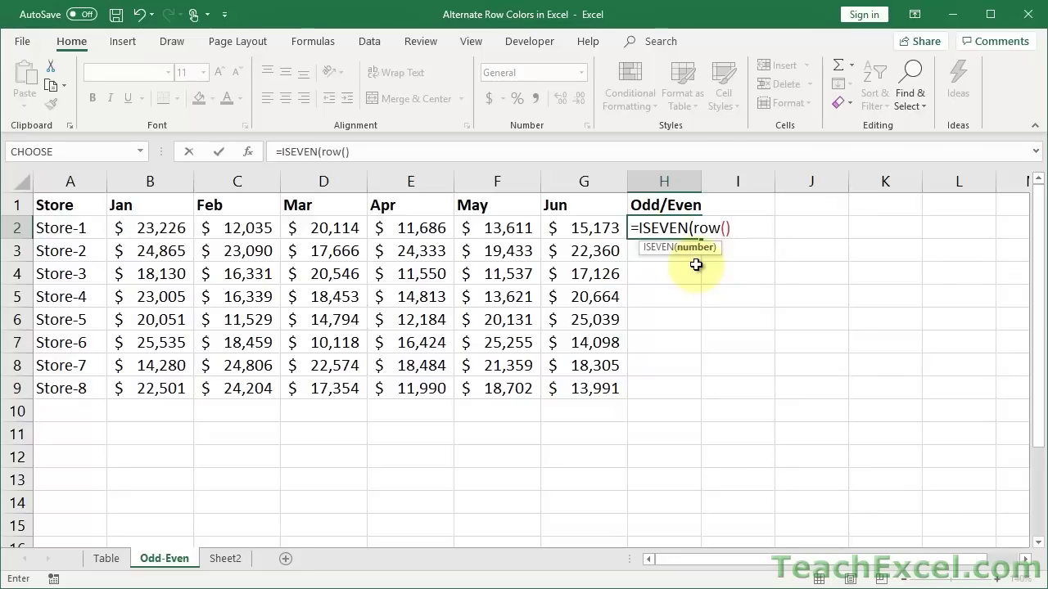
text())
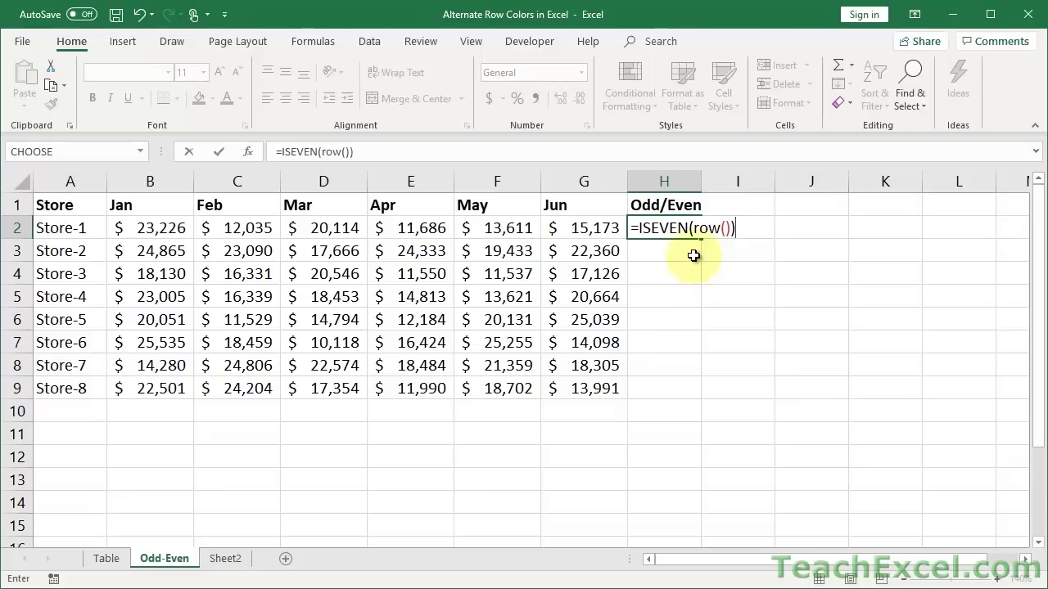
drag(694, 228, 731, 230)
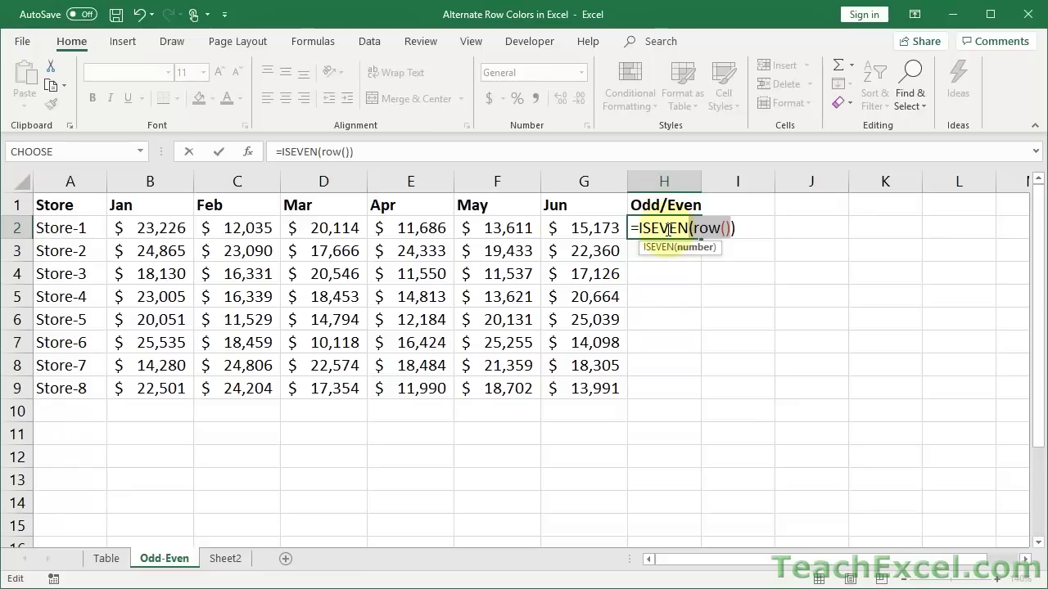
key(Return)
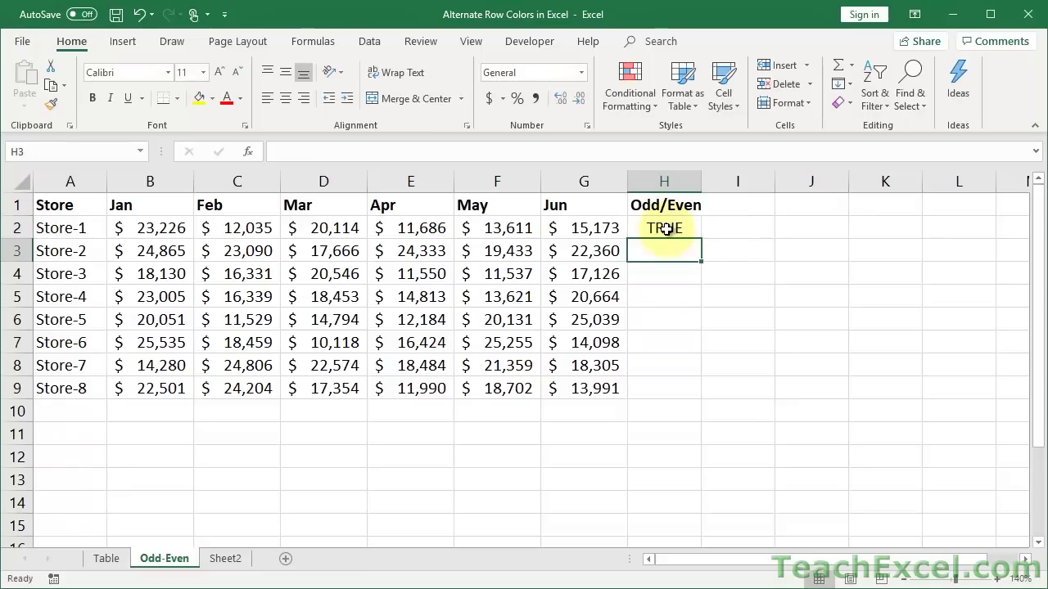
Fill =ISEVEN(ROW()) from H2 down to H9 and check H3's formula
click(667, 230)
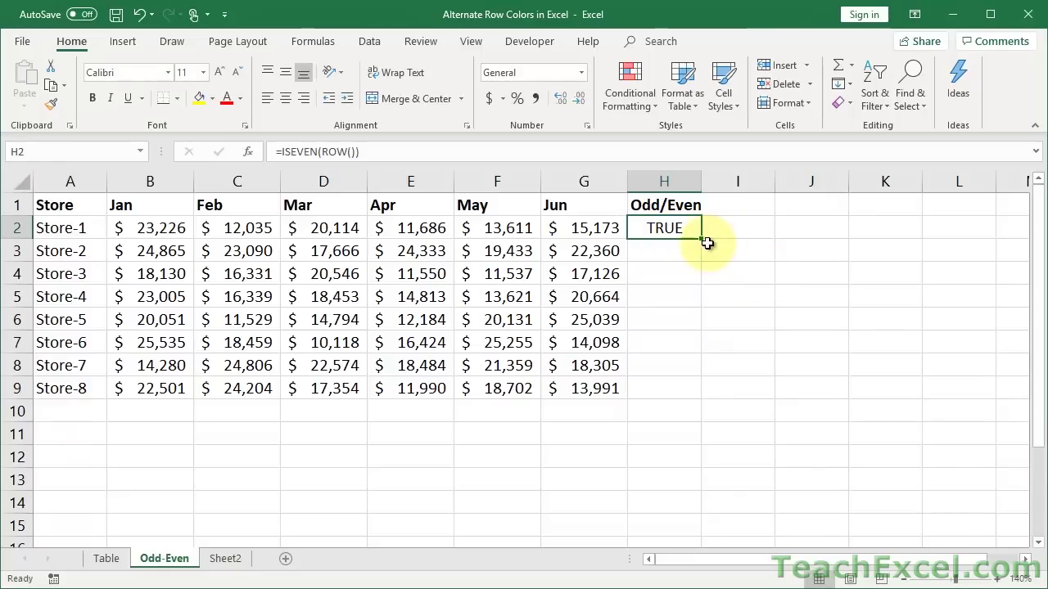
double_click(706, 239)
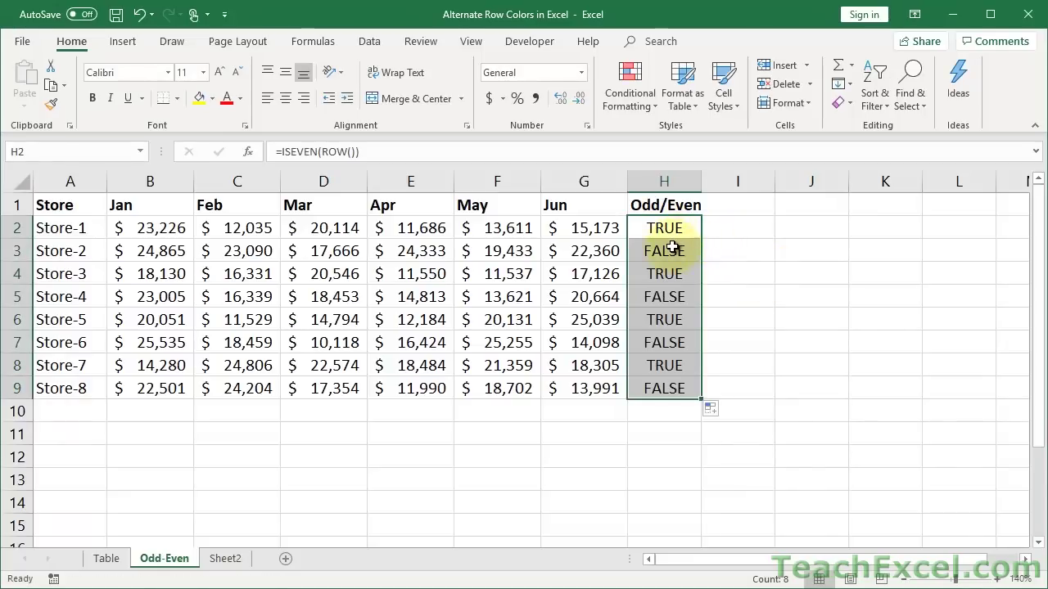
double_click(671, 247)
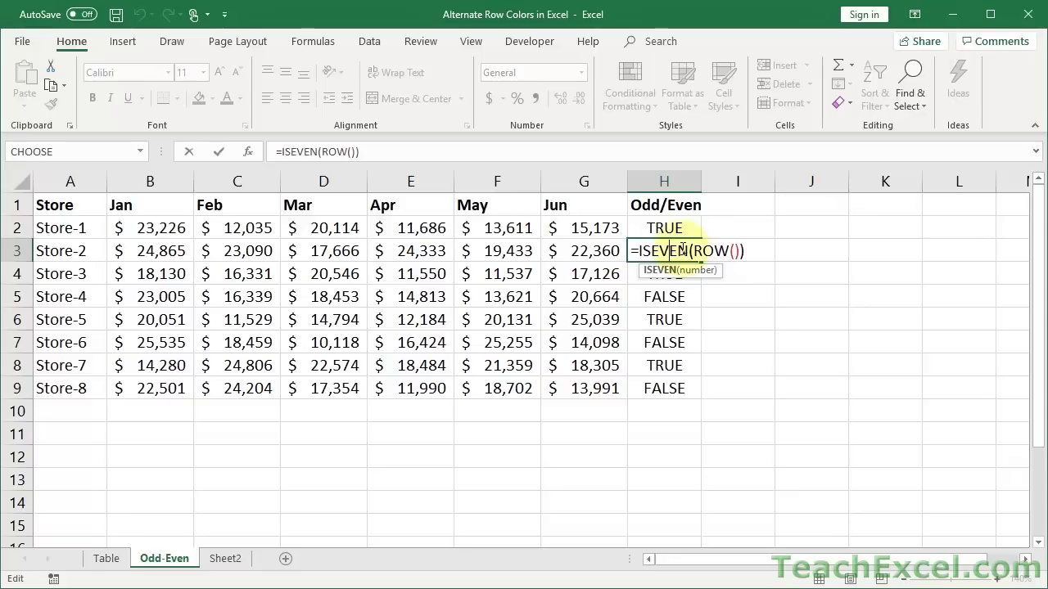
key(Escape)
Check H4's formula, briefly adding an A4 reference to ROW, then keep it unchanged
double_click(665, 274)
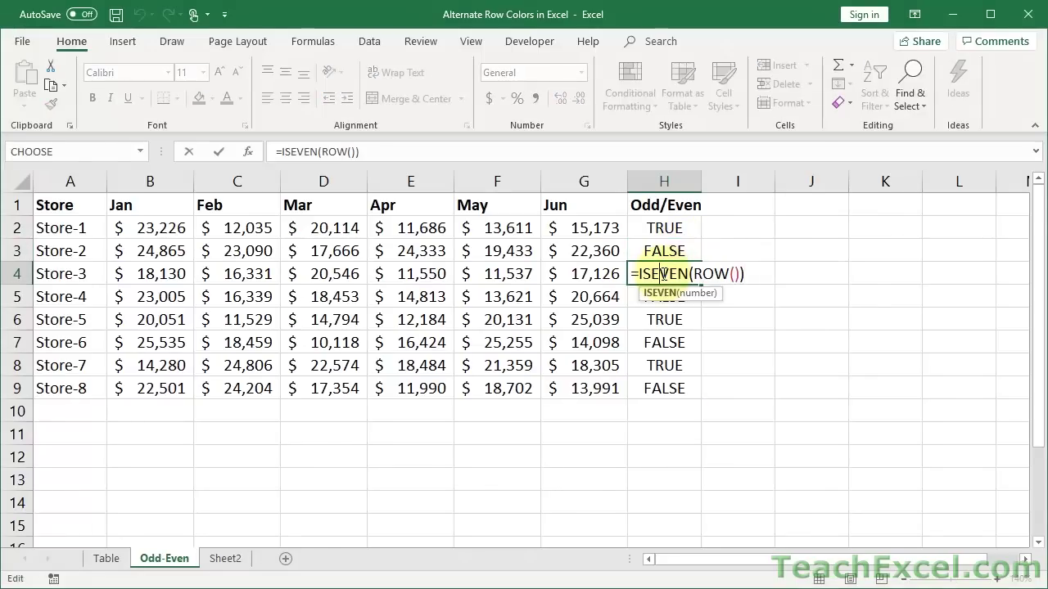
click(733, 273)
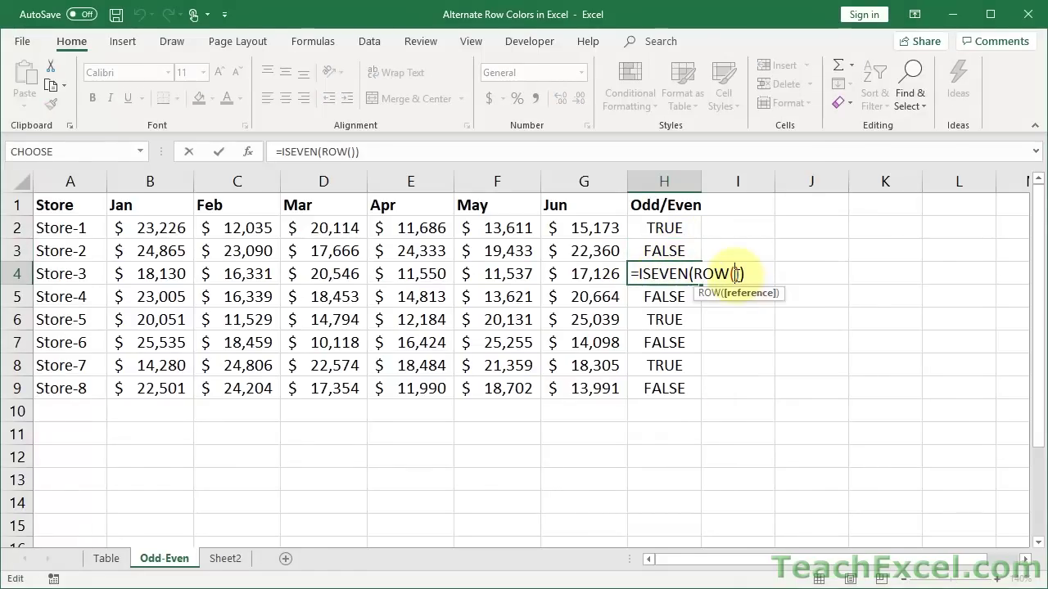
click(69, 273)
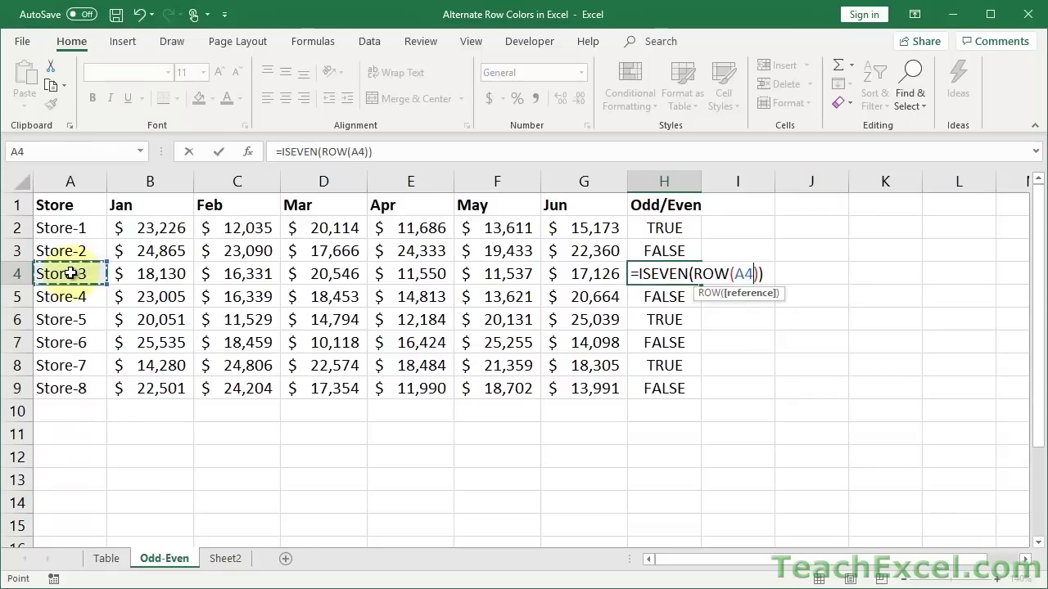
key(BackSpace)
key(BackSpace)
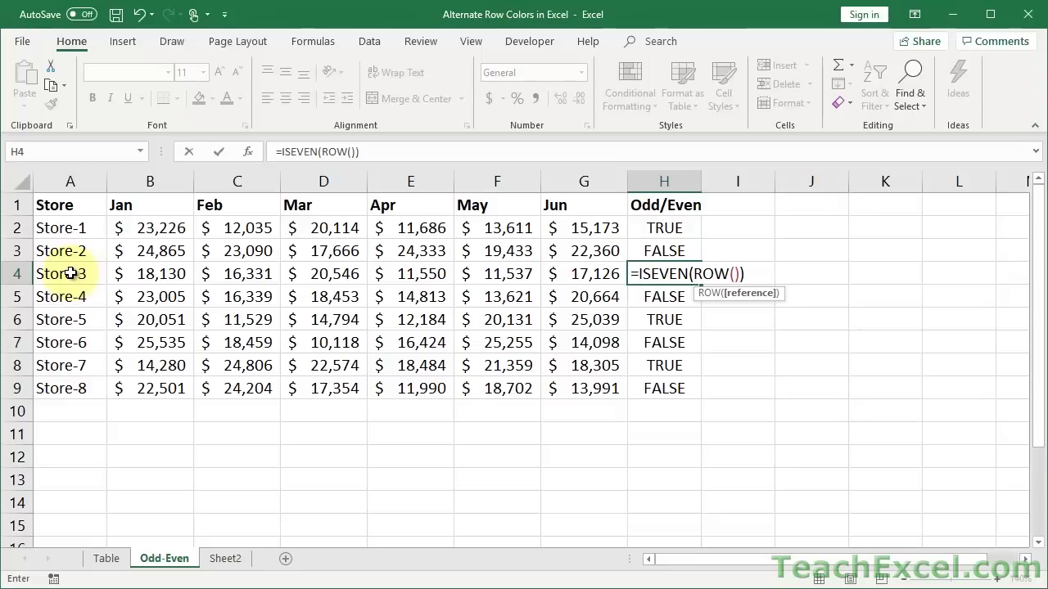
key(ctrl+Return)
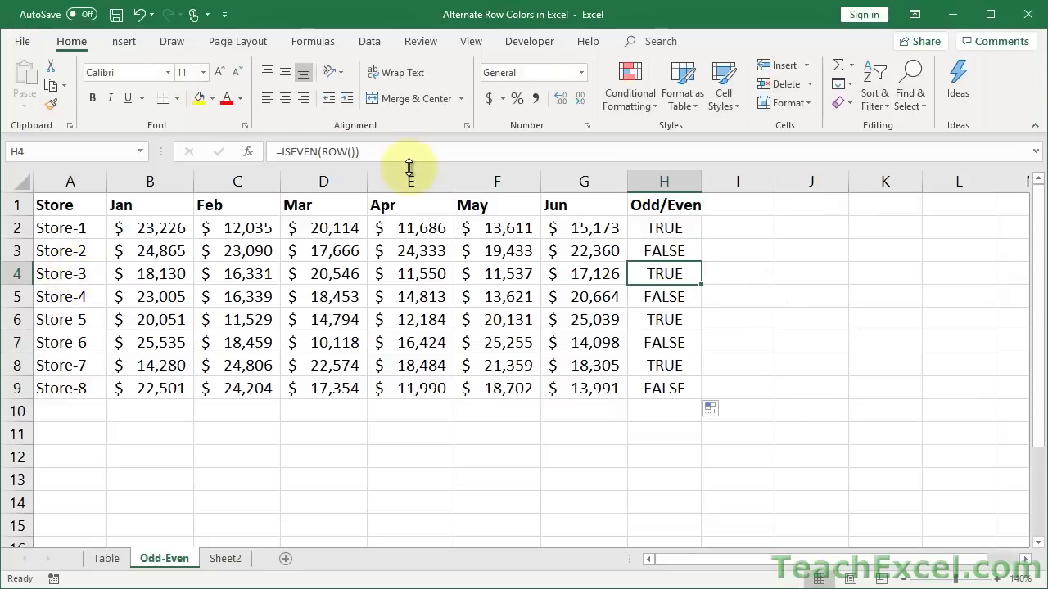
click(468, 205)
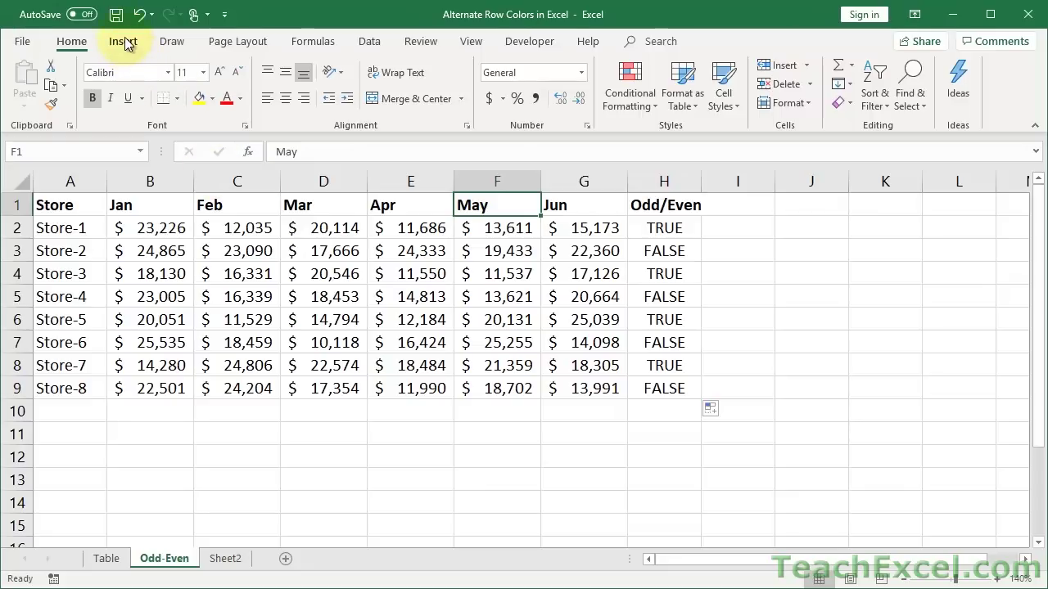
Turn on filtering, widen column H, and filter Odd/Even to show only TRUE rows
click(369, 42)
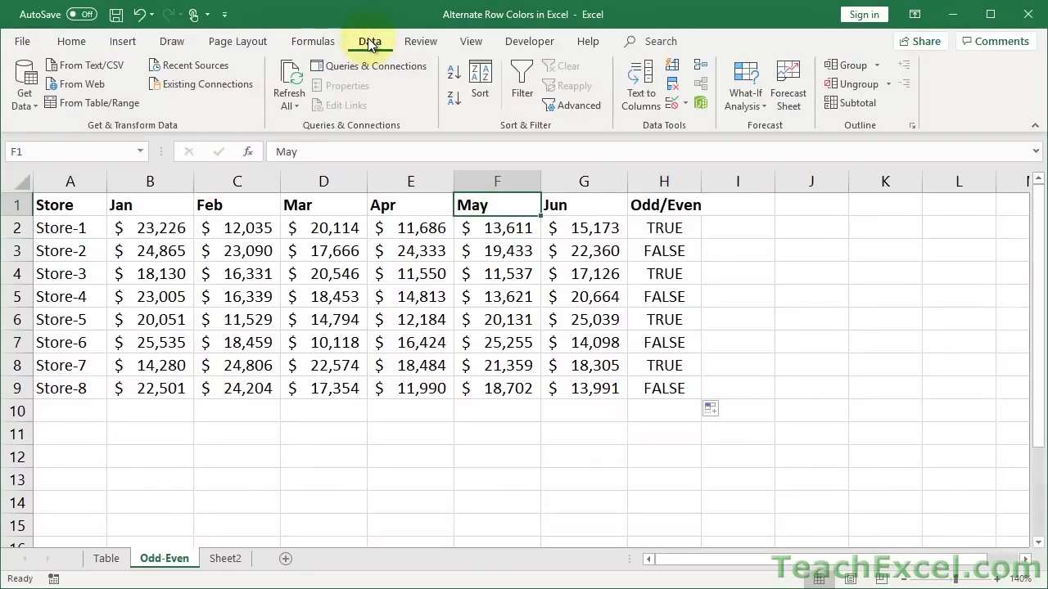
click(525, 89)
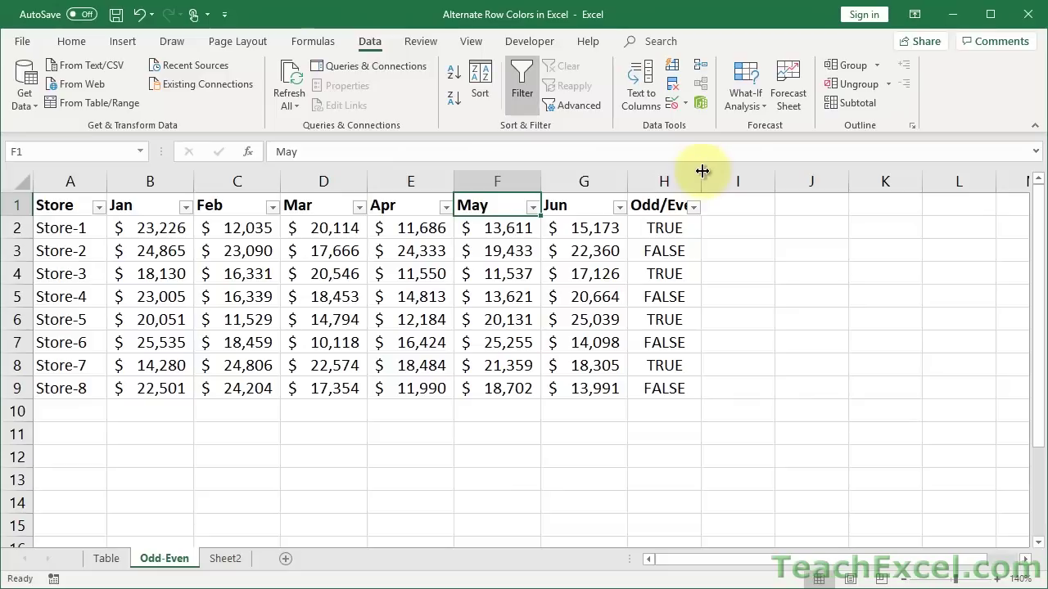
drag(701, 174, 719, 176)
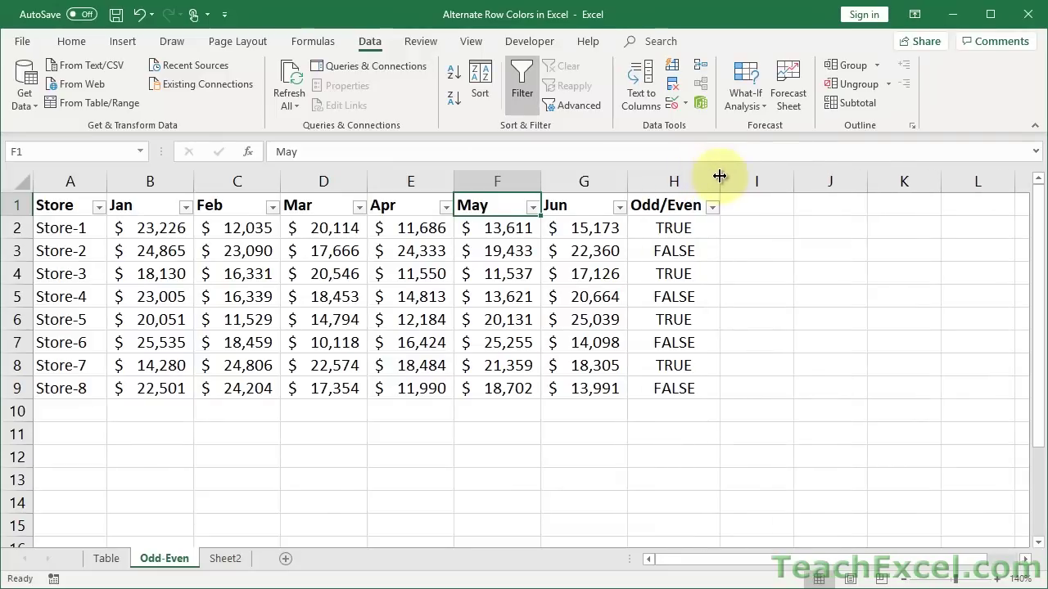
click(713, 209)
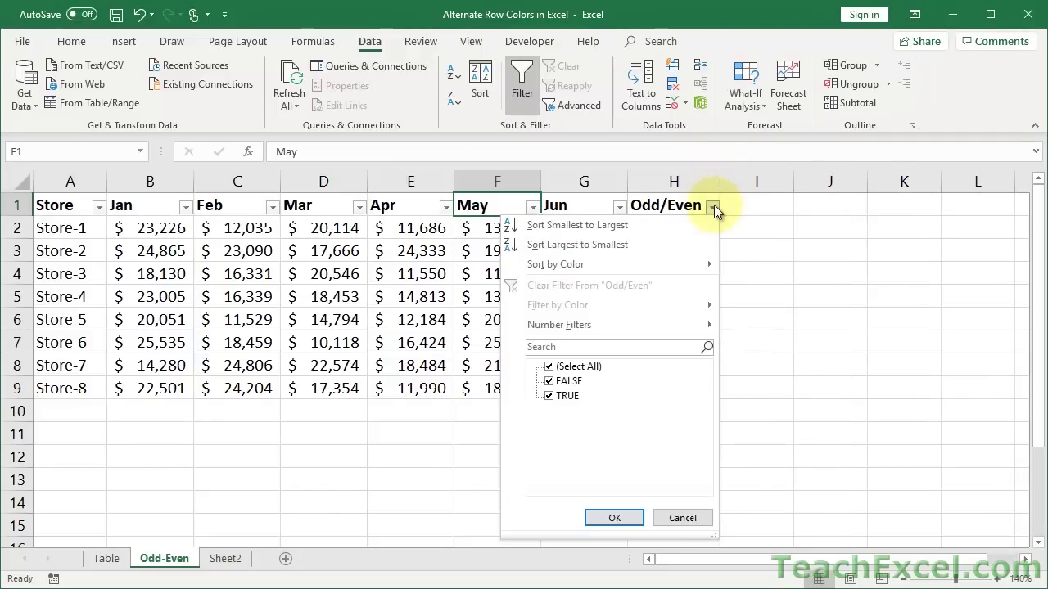
click(549, 366)
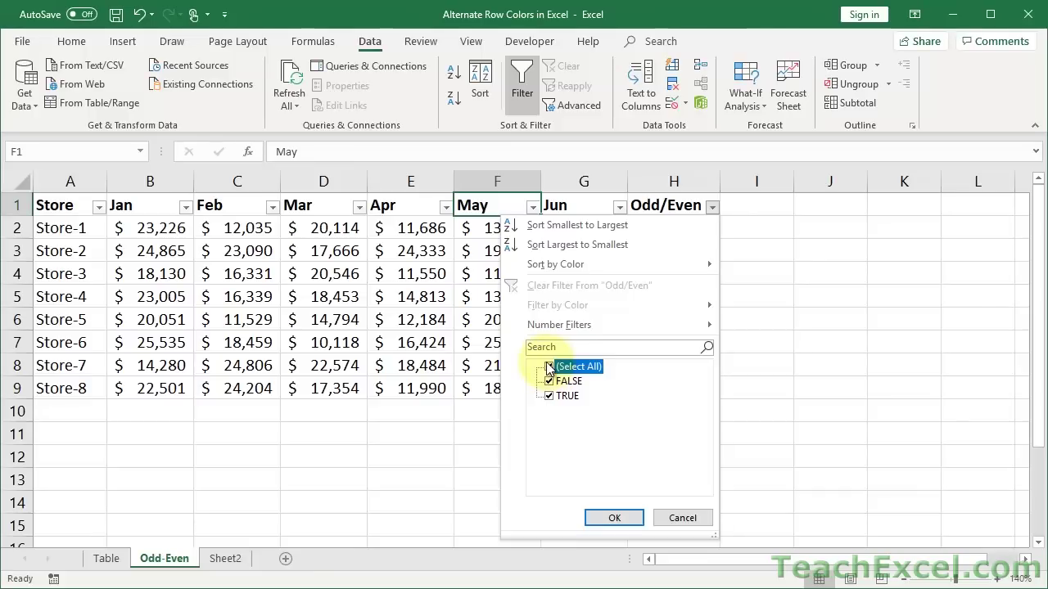
click(548, 367)
click(549, 382)
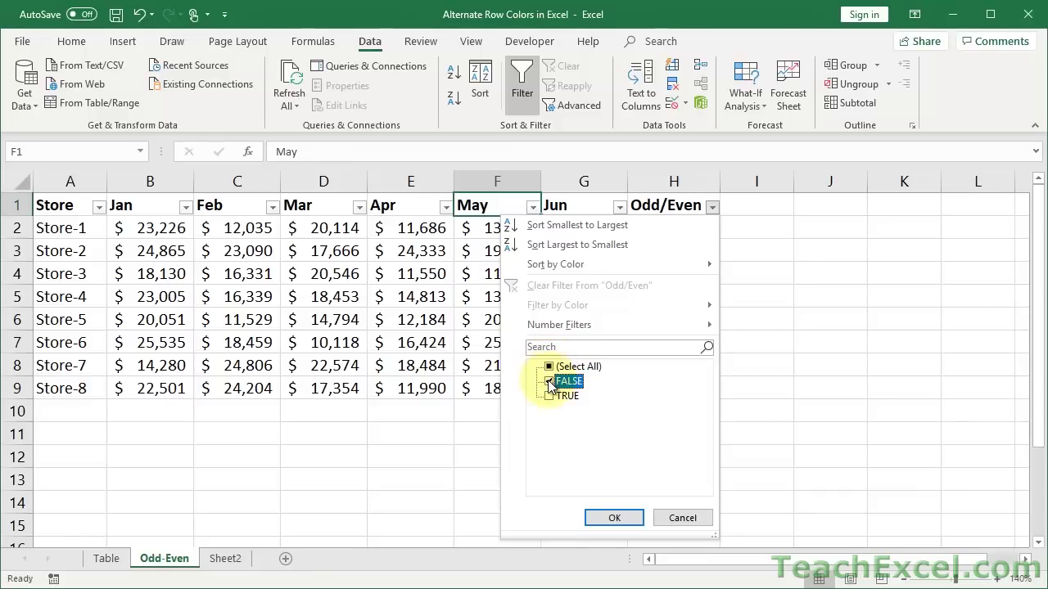
click(549, 381)
click(548, 396)
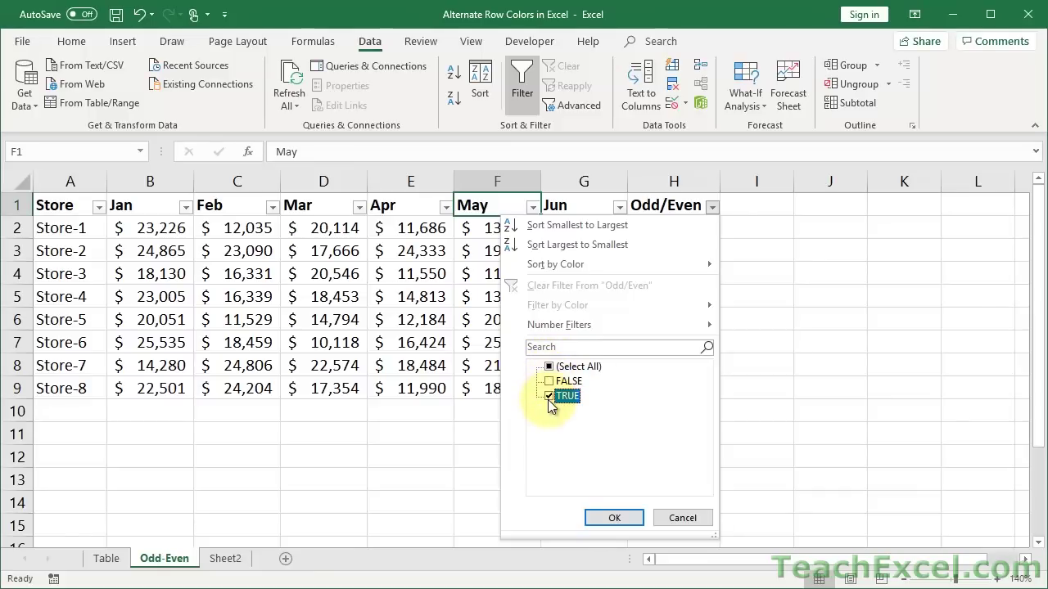
click(613, 516)
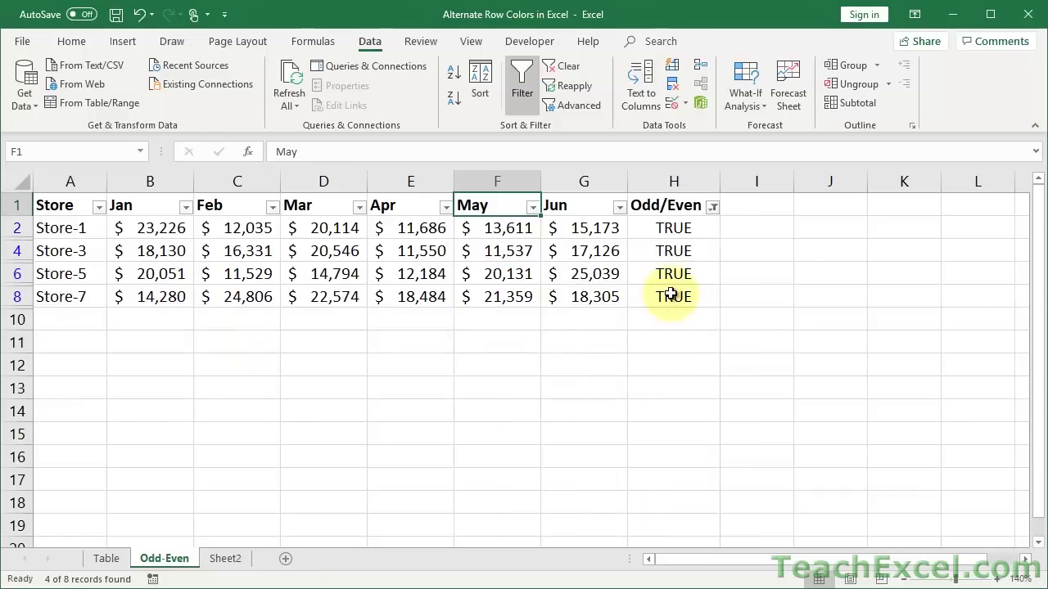
Fill the visible TRUE store rows light blue, then clear the Odd/Even filter
drag(672, 297, 69, 228)
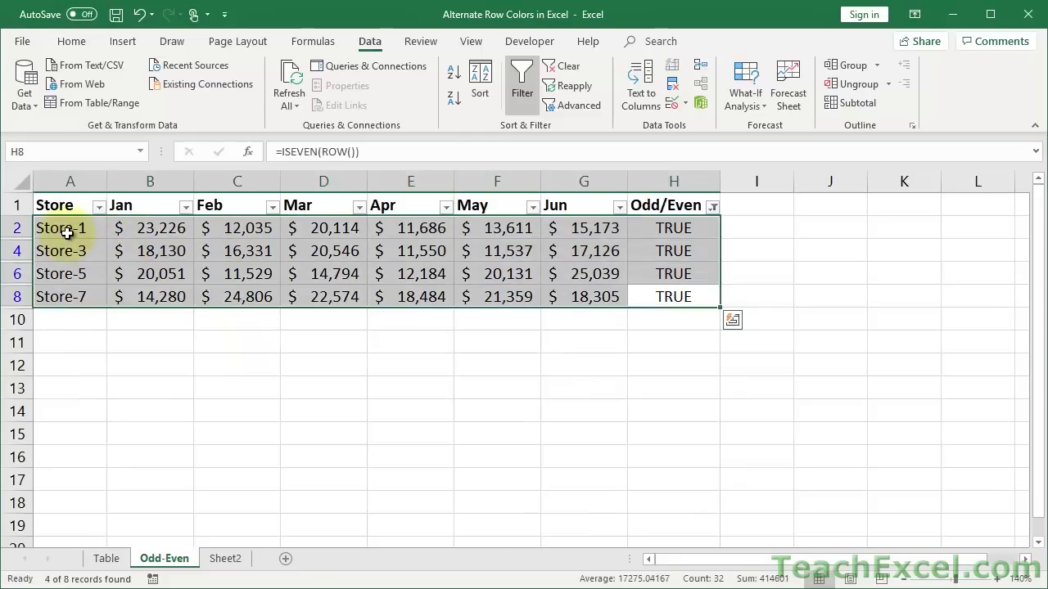
click(71, 43)
click(213, 99)
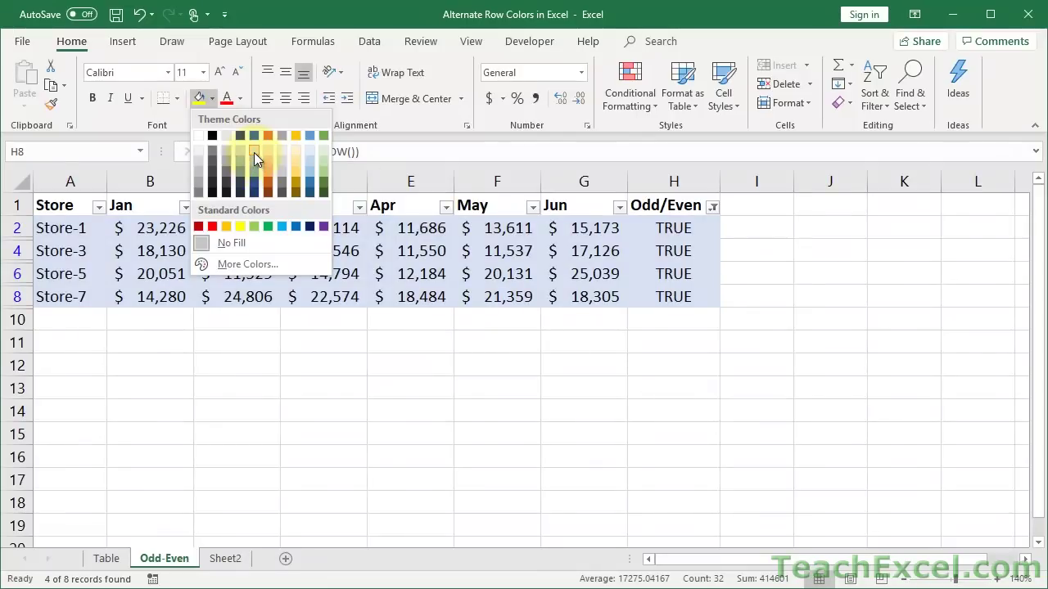
click(254, 152)
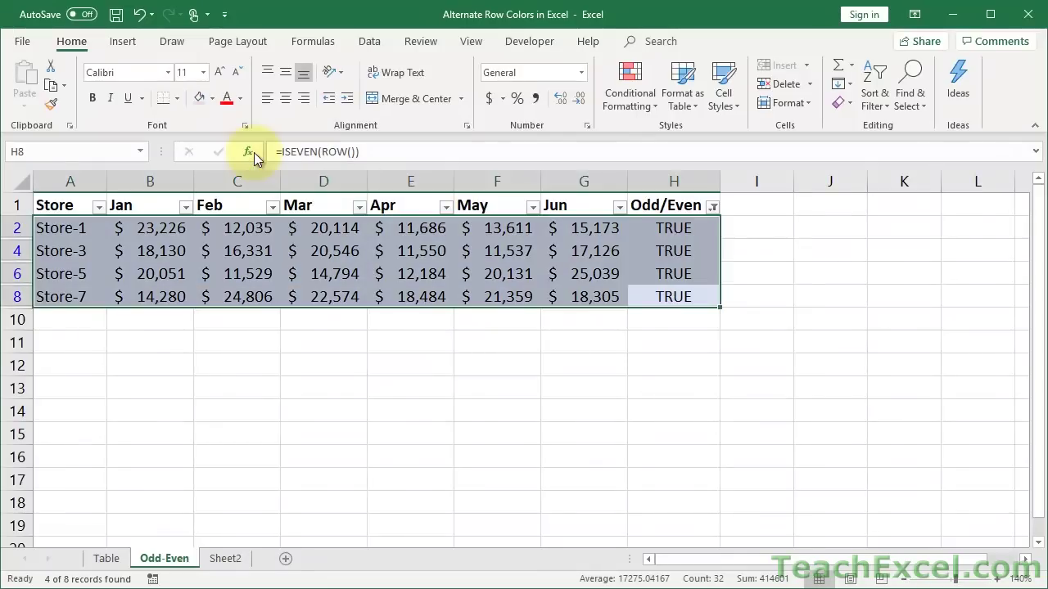
click(714, 207)
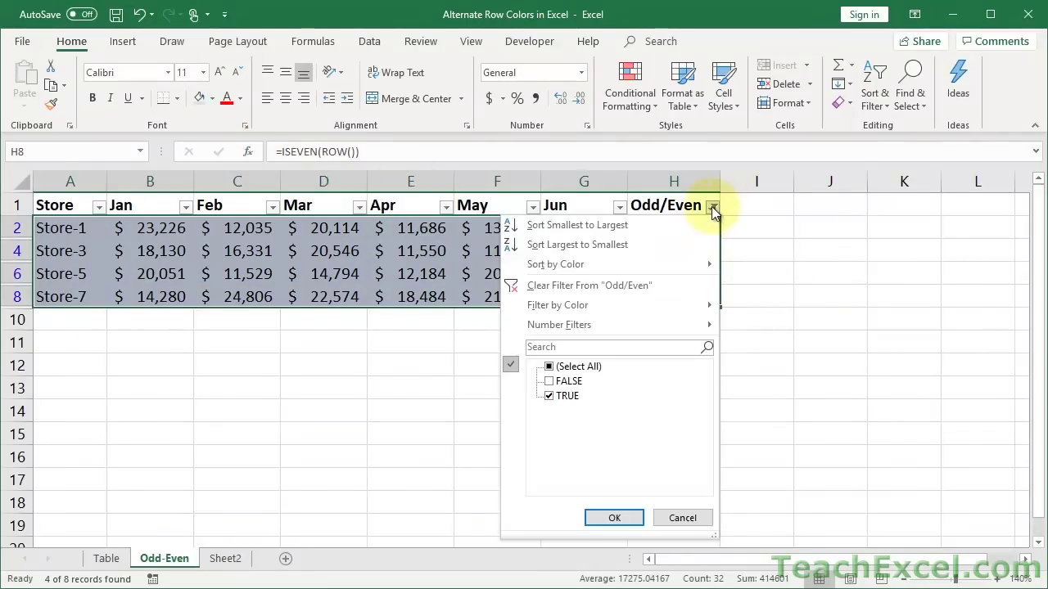
click(598, 283)
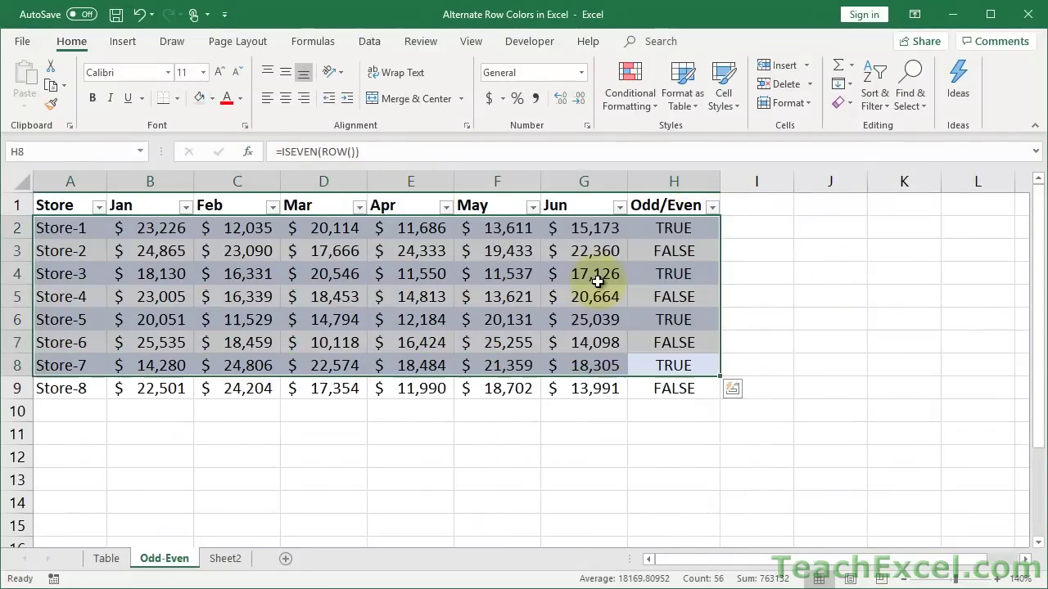
click(671, 228)
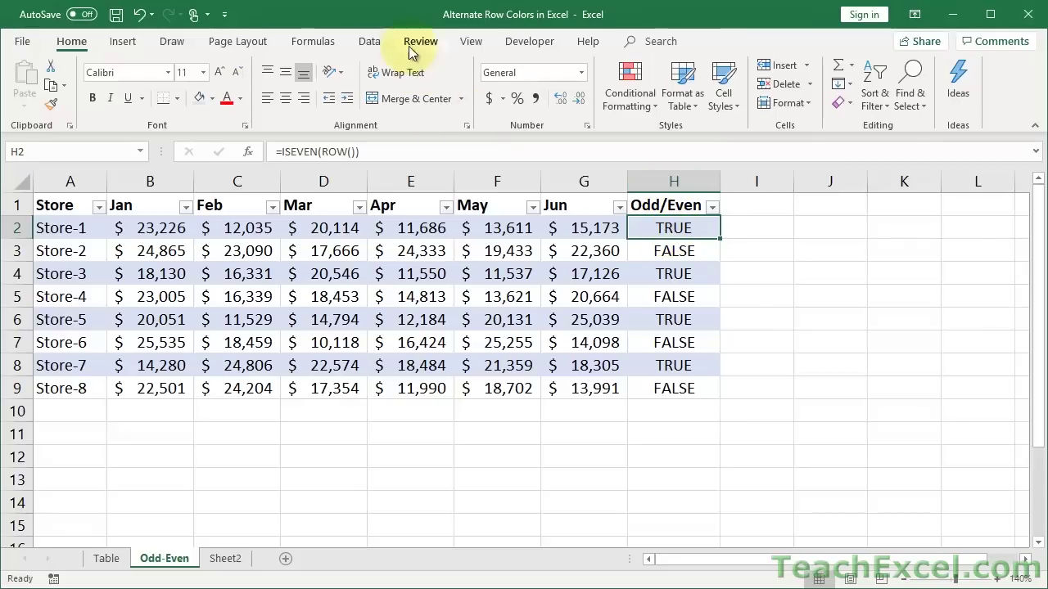
click(369, 41)
click(516, 74)
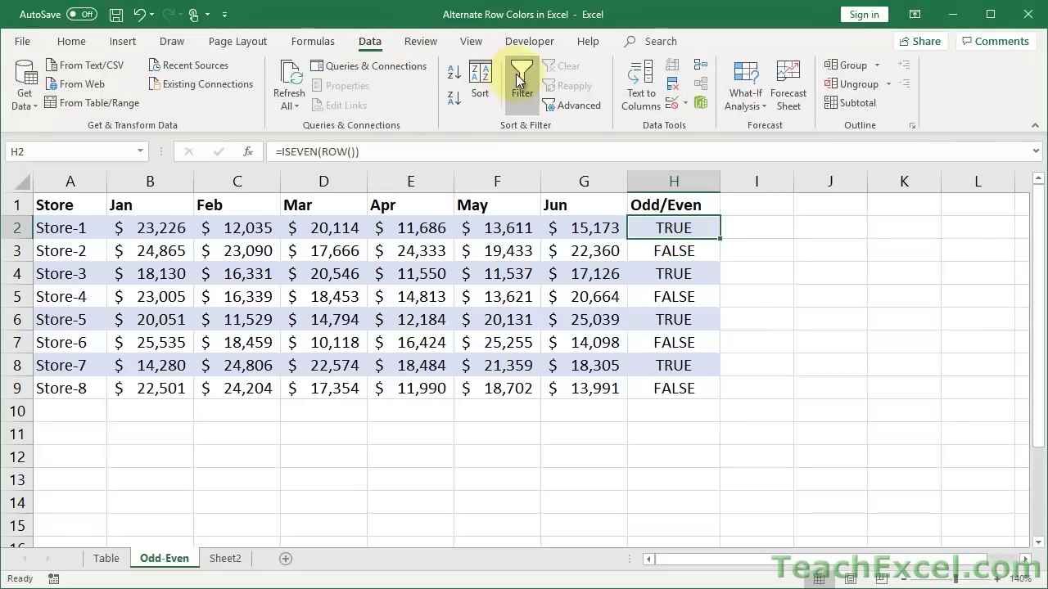
click(516, 74)
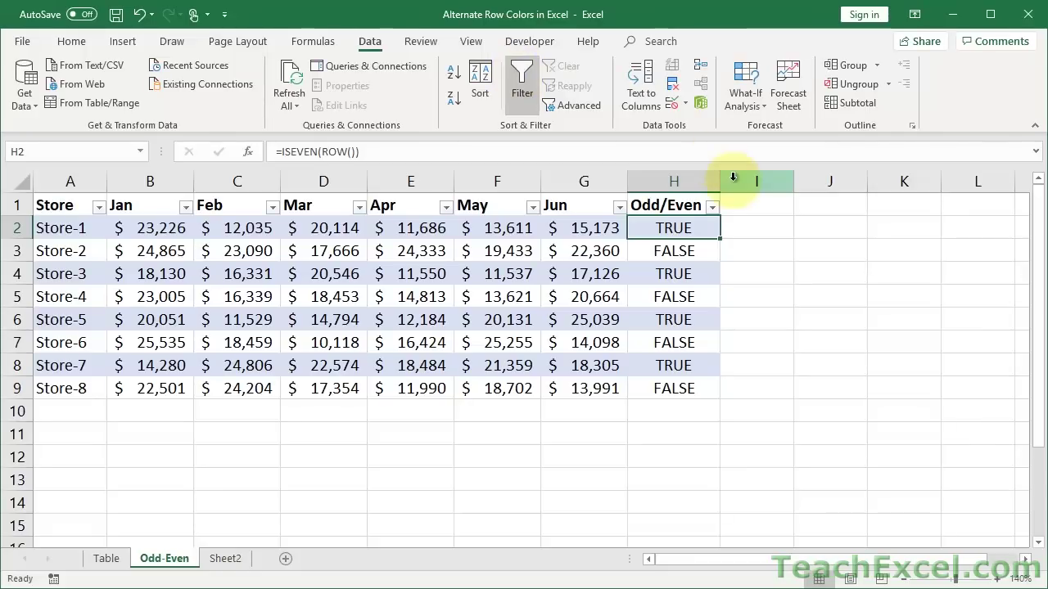
click(713, 207)
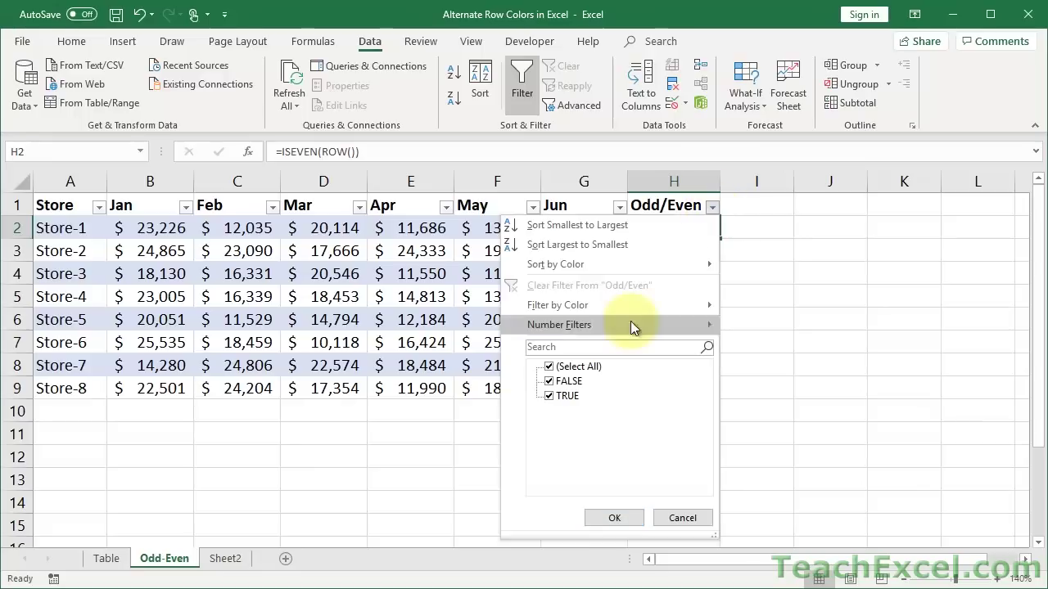
click(554, 369)
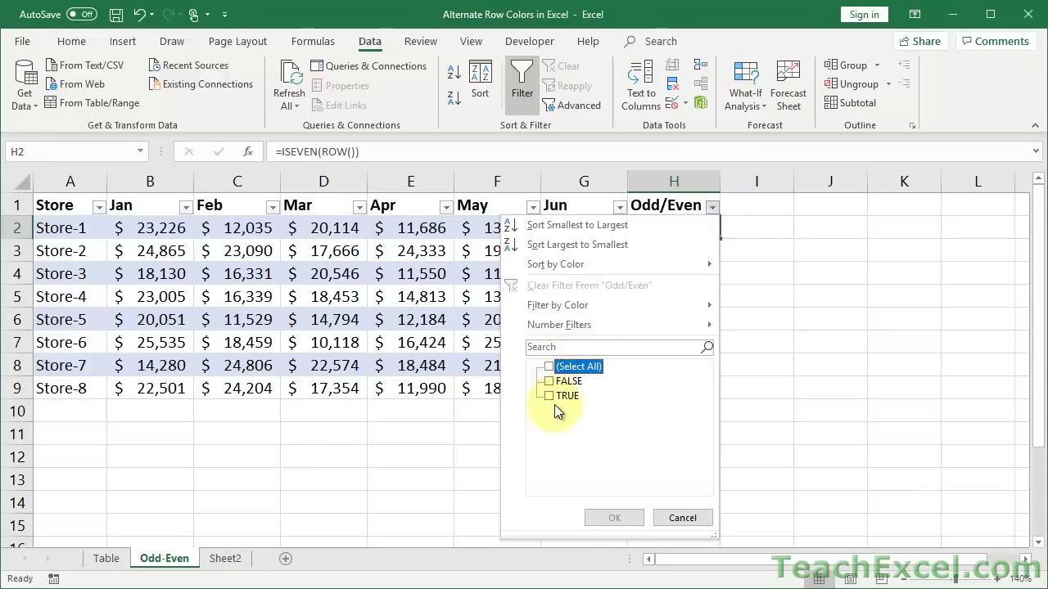
click(553, 382)
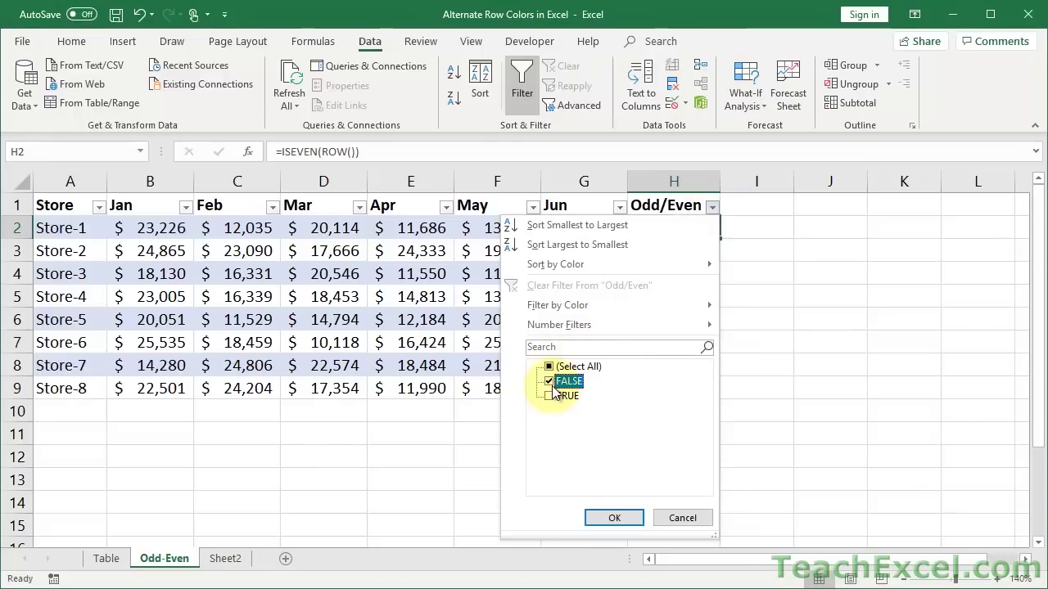
click(607, 517)
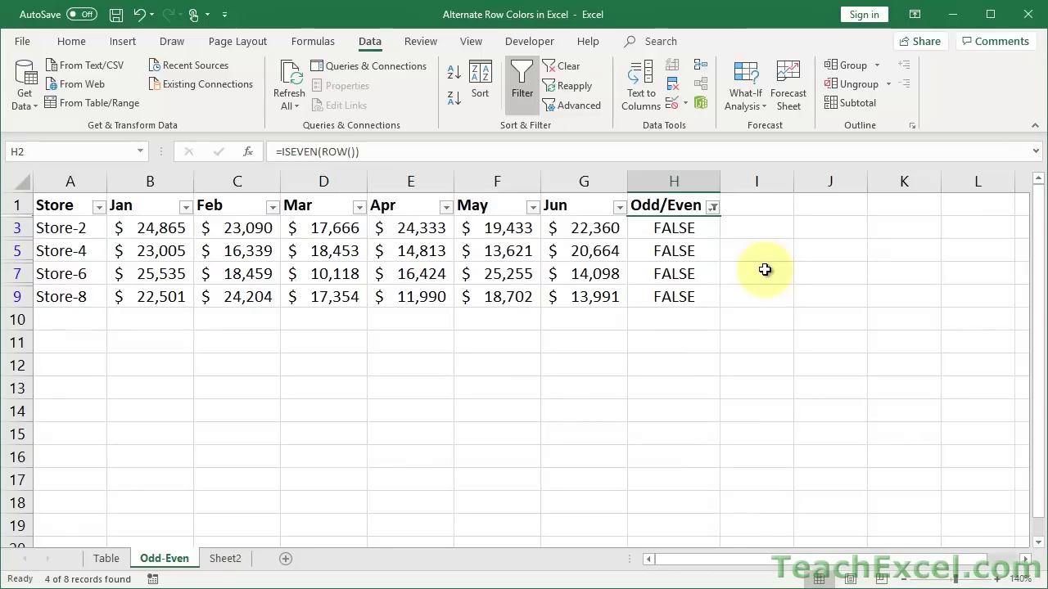
click(711, 208)
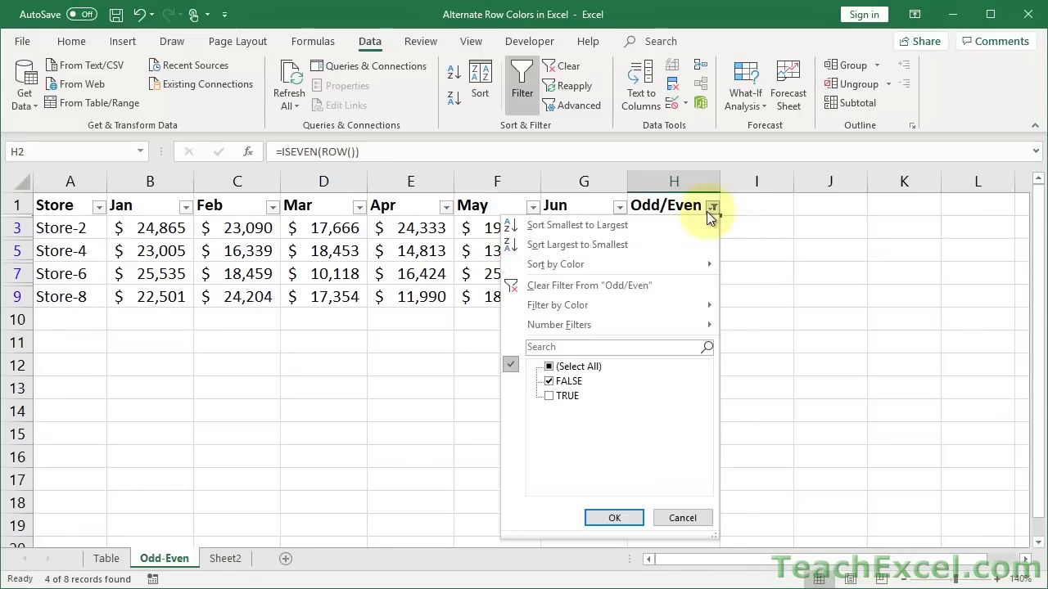
Clear the Odd/Even filter, then try COLUMN() in H2's formula and cancel, keeping =ISEVEN(ROW())
click(628, 286)
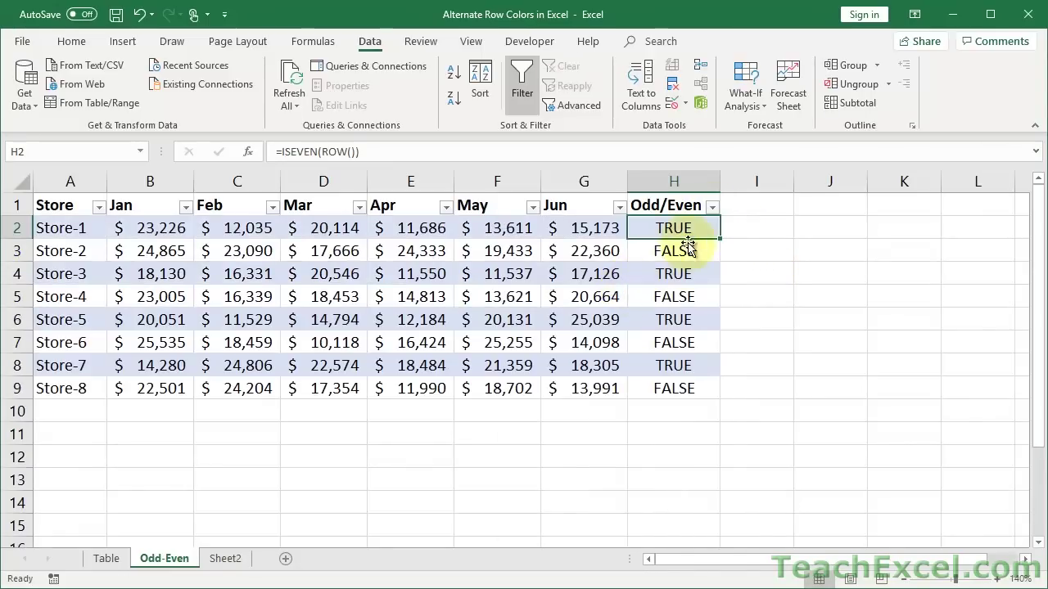
double_click(654, 227)
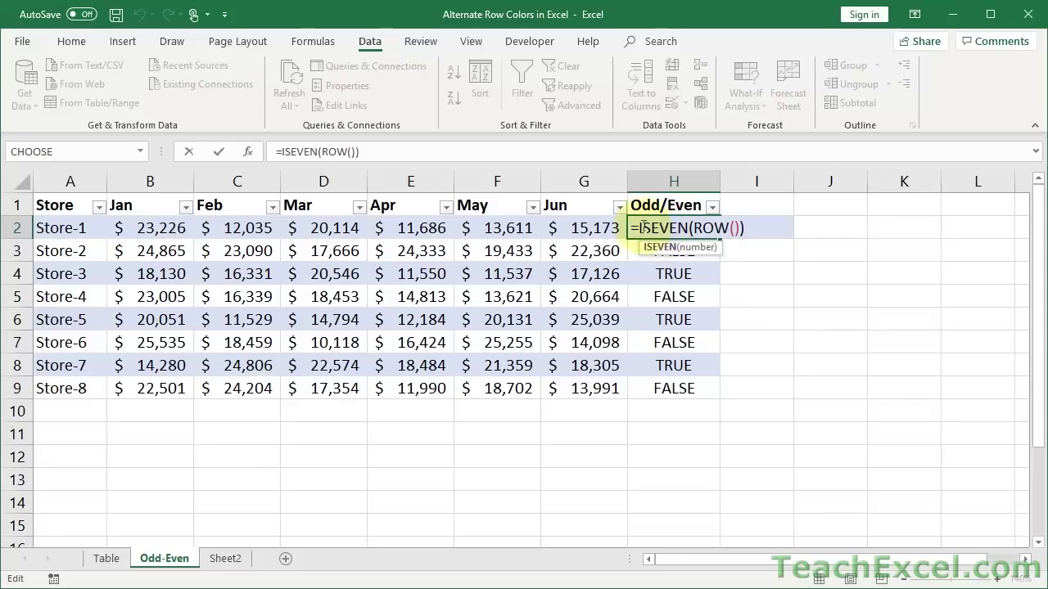
drag(634, 227, 690, 226)
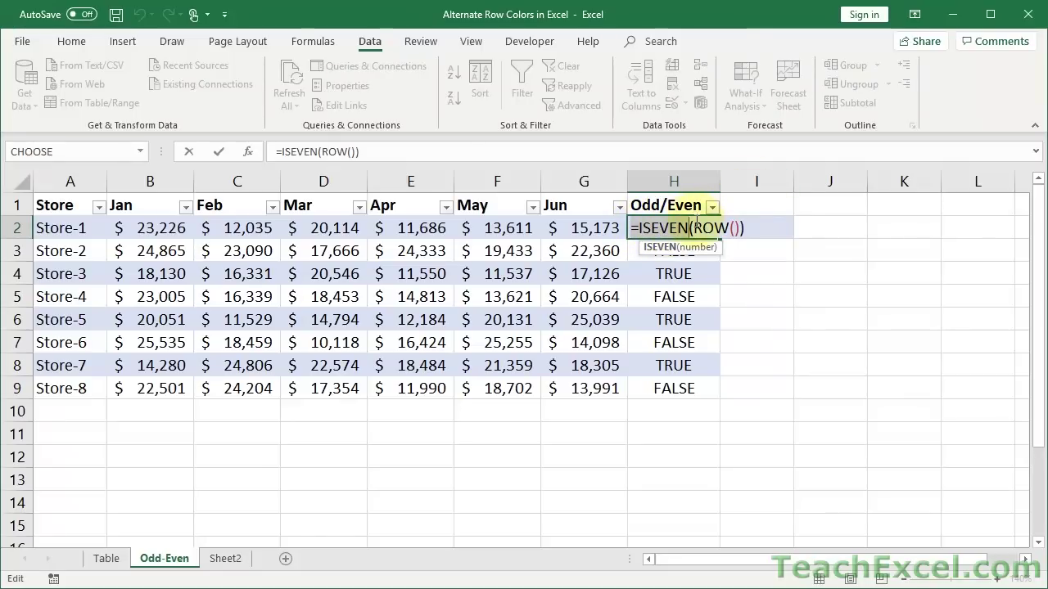
click(737, 227)
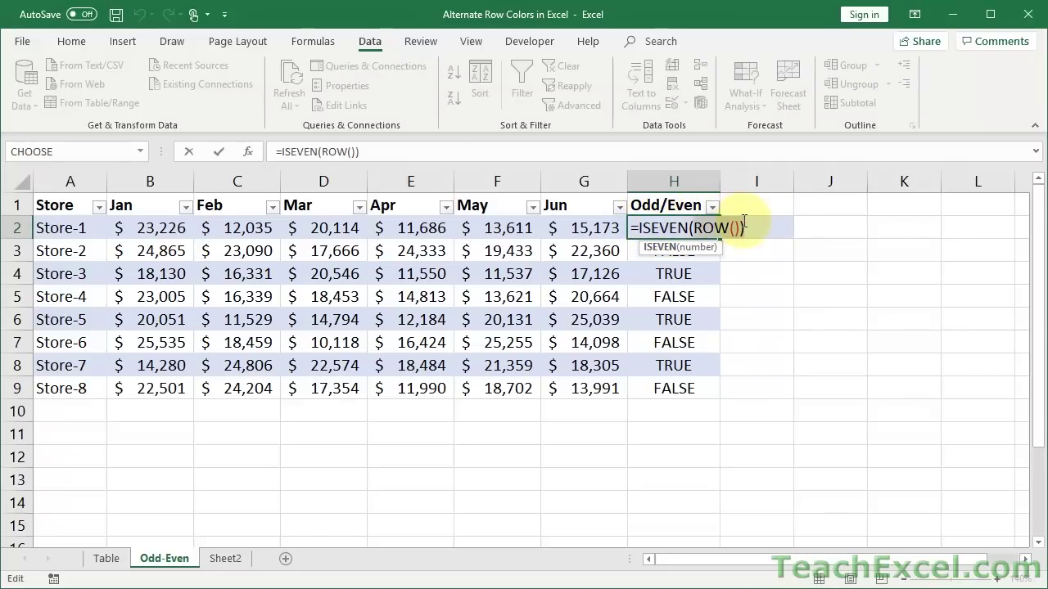
drag(737, 227, 777, 221)
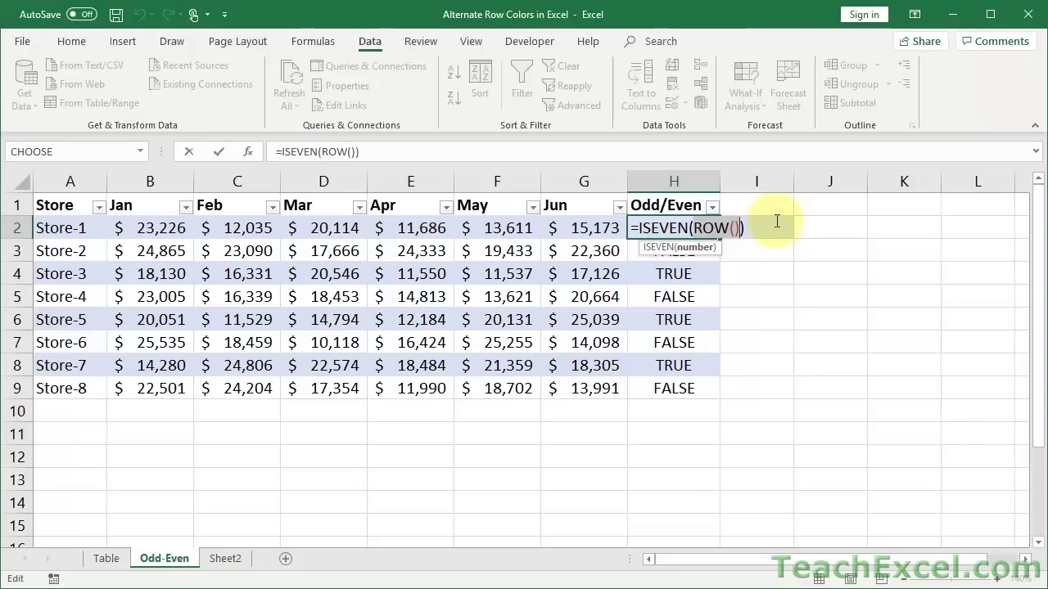
key(Left)
key(BackSpace)
key(BackSpace)
key(BackSpace)
key(BackSpace)
key(BackSpace)
text(column)
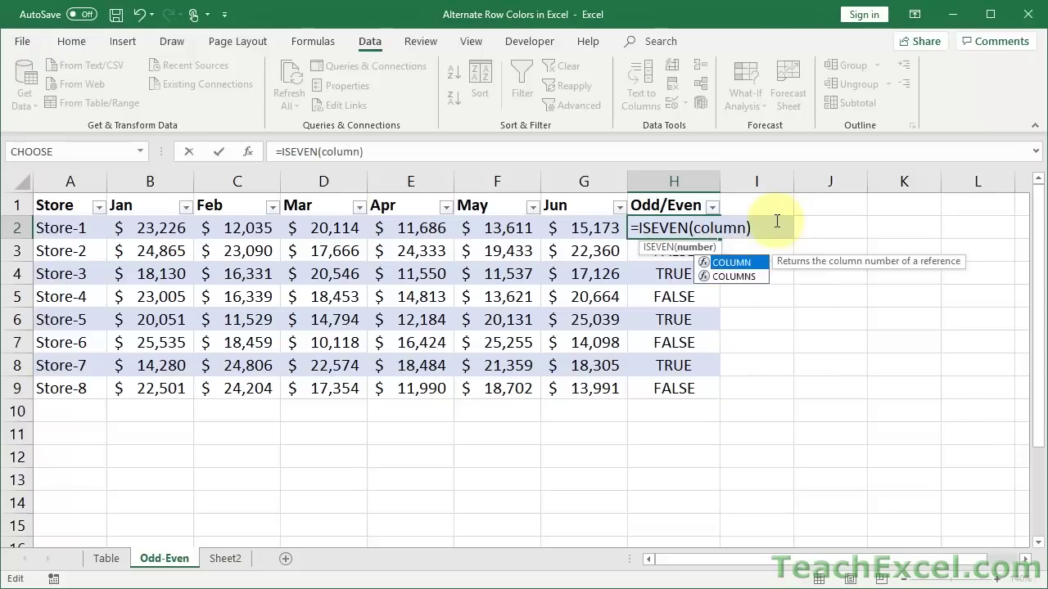
text(())
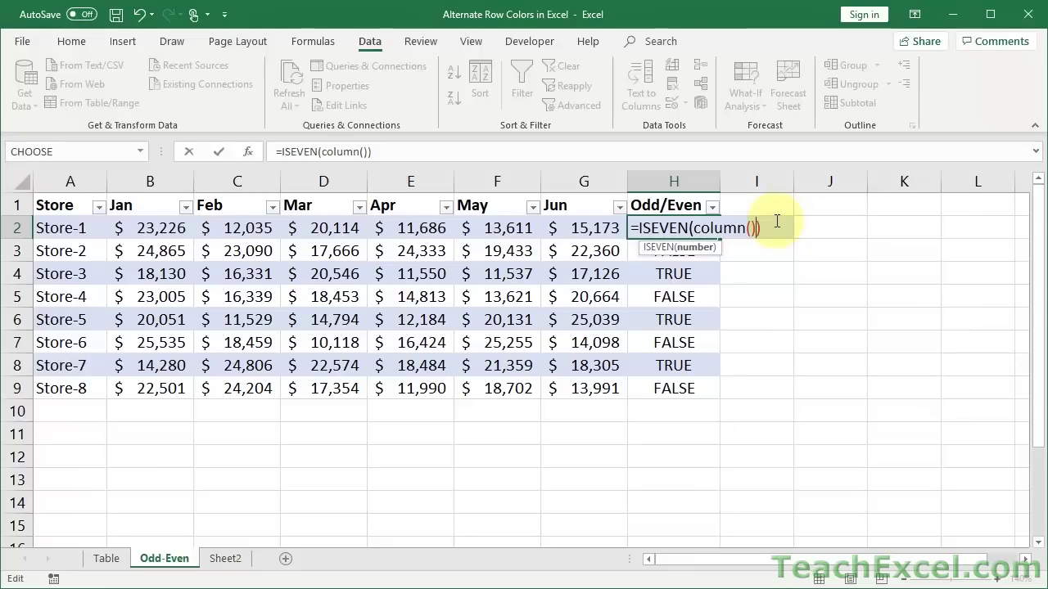
key(Escape)
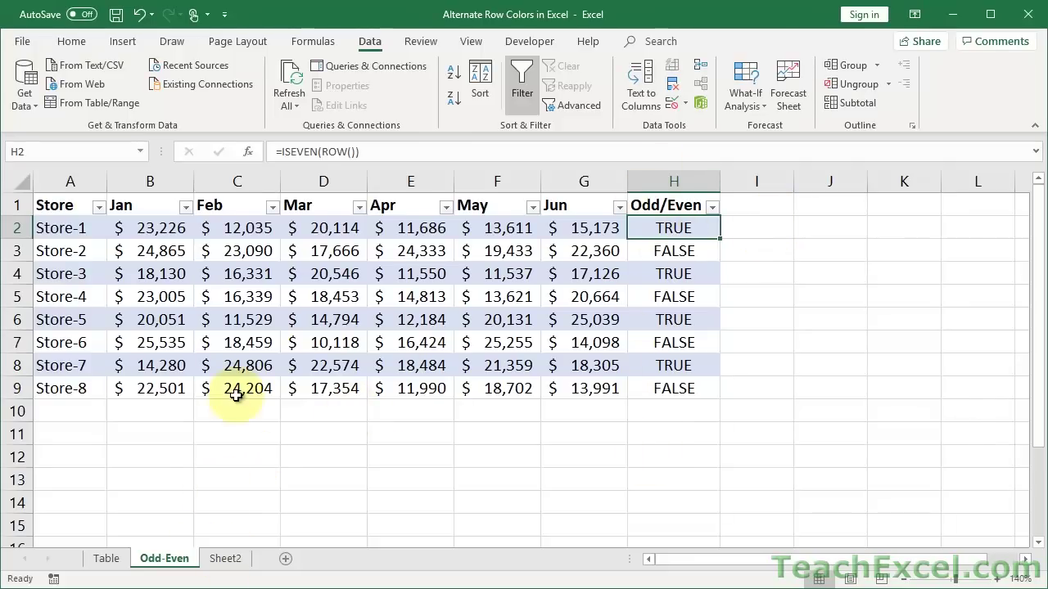
Rename Sheet2 to 'Conditional Formatting'
click(228, 558)
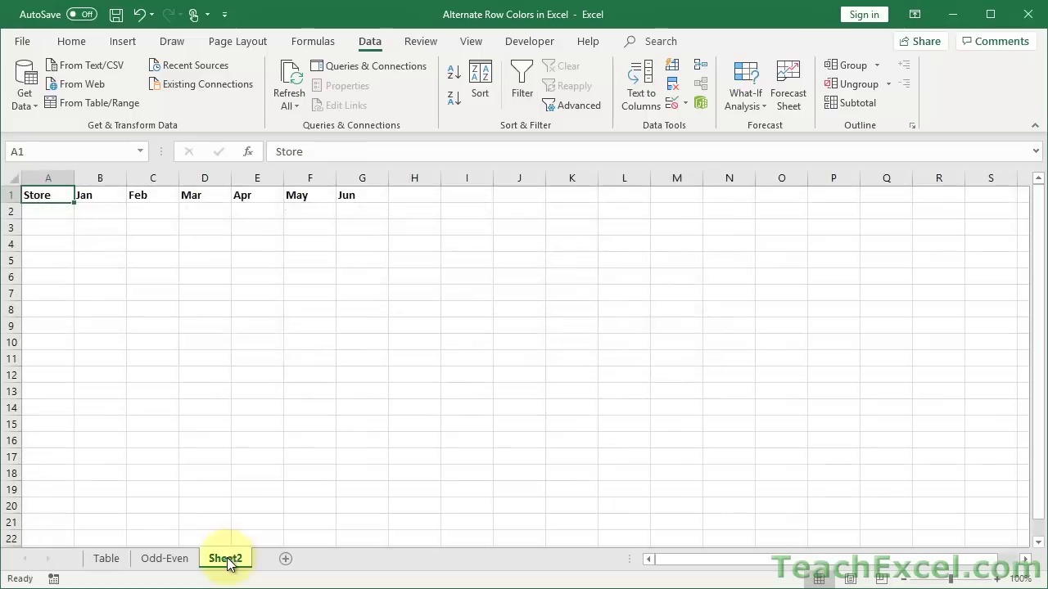
double_click(228, 558)
text(Conditional Formatting)
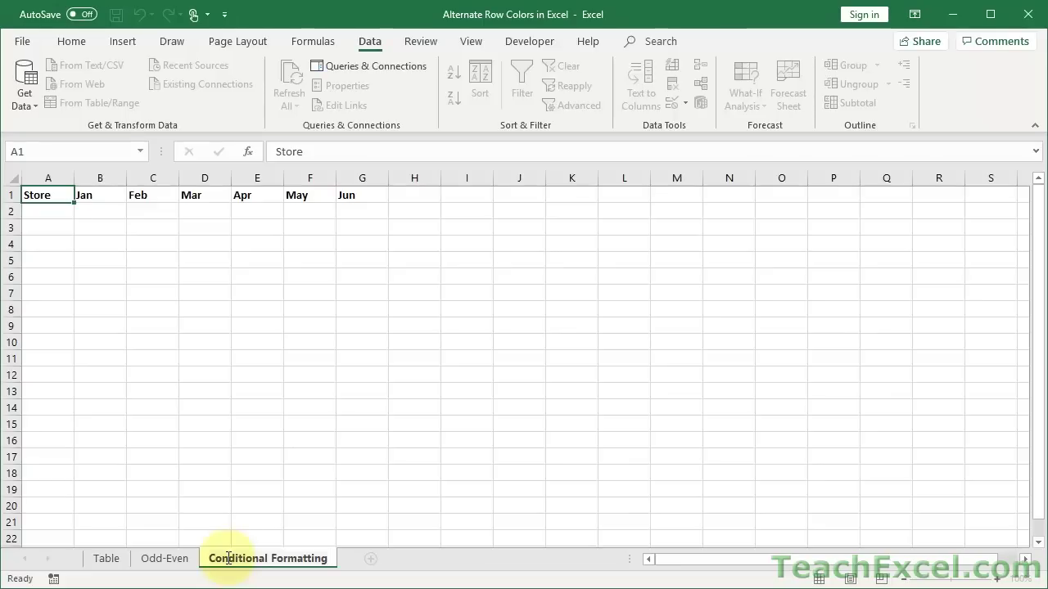
key(Return)
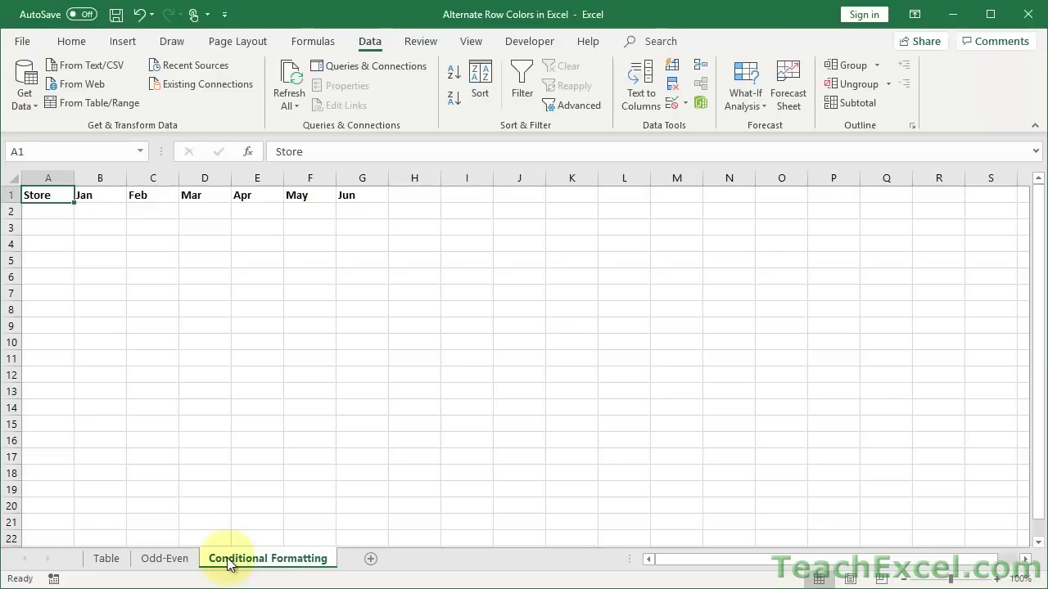
Zoom in twice on the sheet and select cell A2
click(997, 579)
click(997, 579)
click(997, 578)
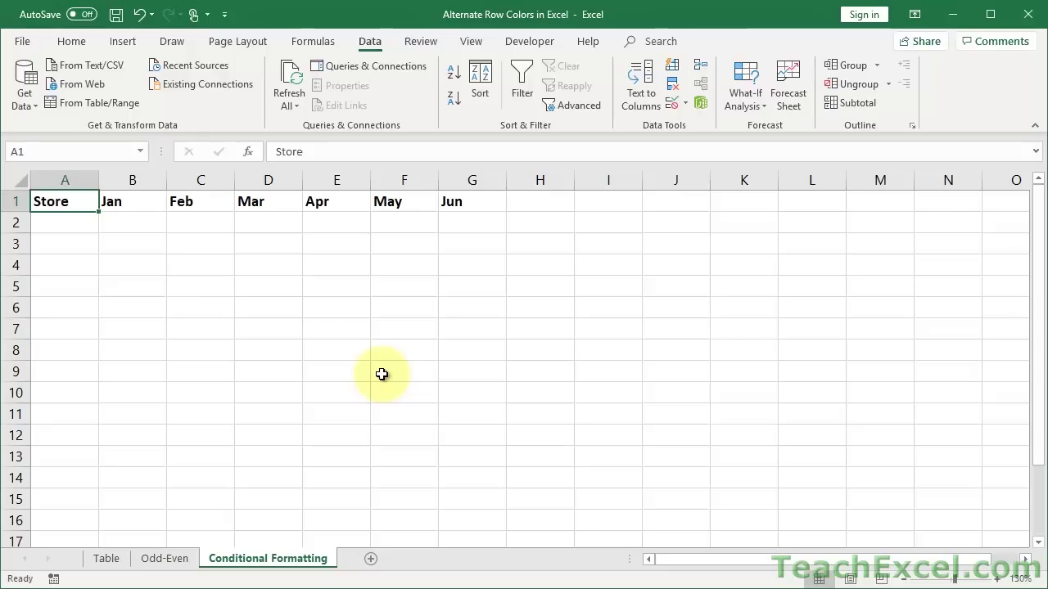
click(54, 221)
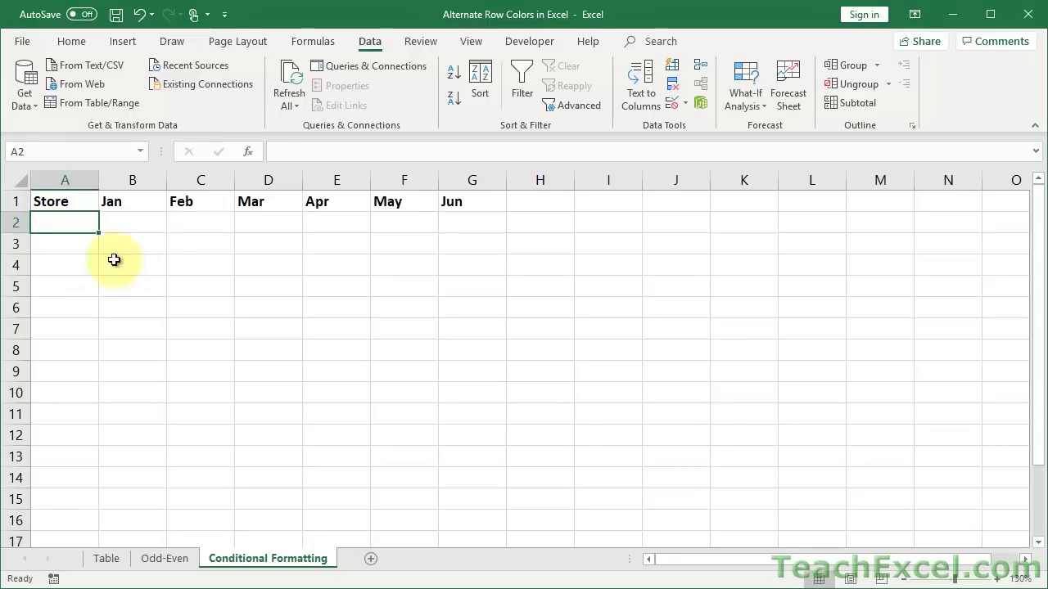
Select A2:G2 as the data row, then pick B3 and zoom in another step
drag(73, 222, 460, 232)
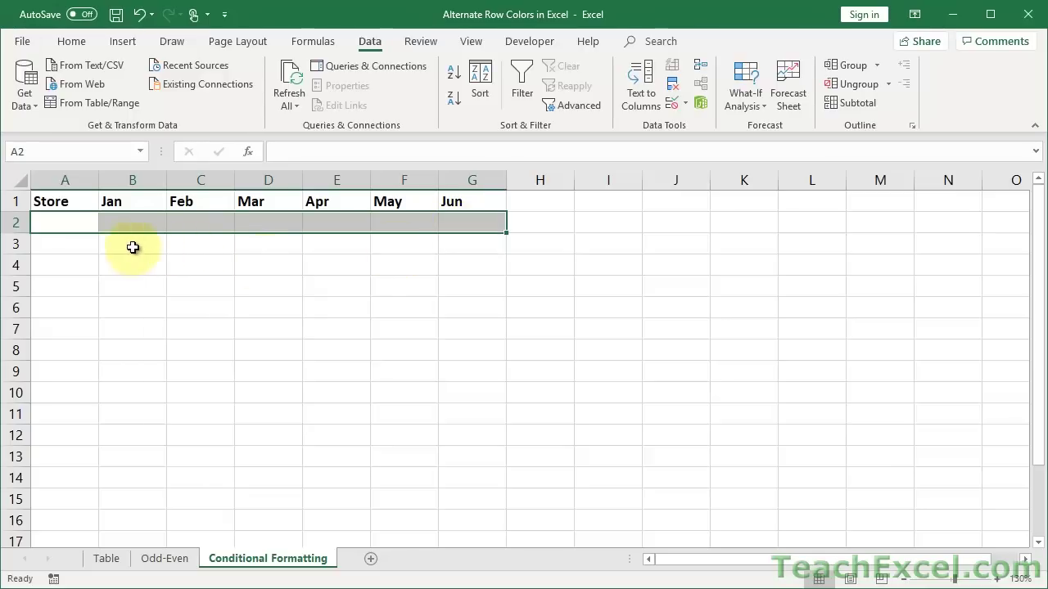
click(54, 222)
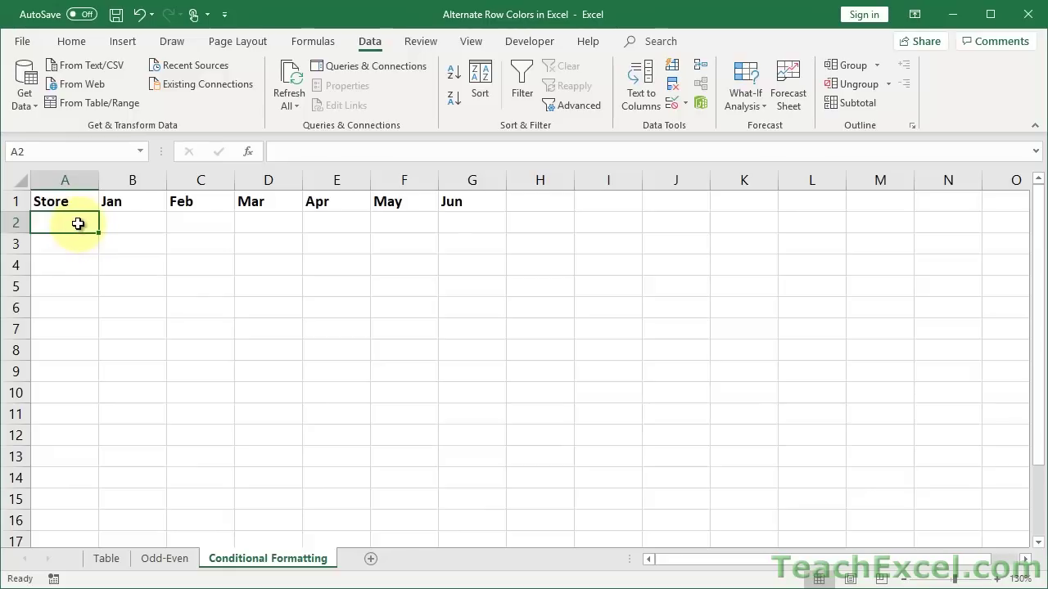
drag(78, 223, 468, 222)
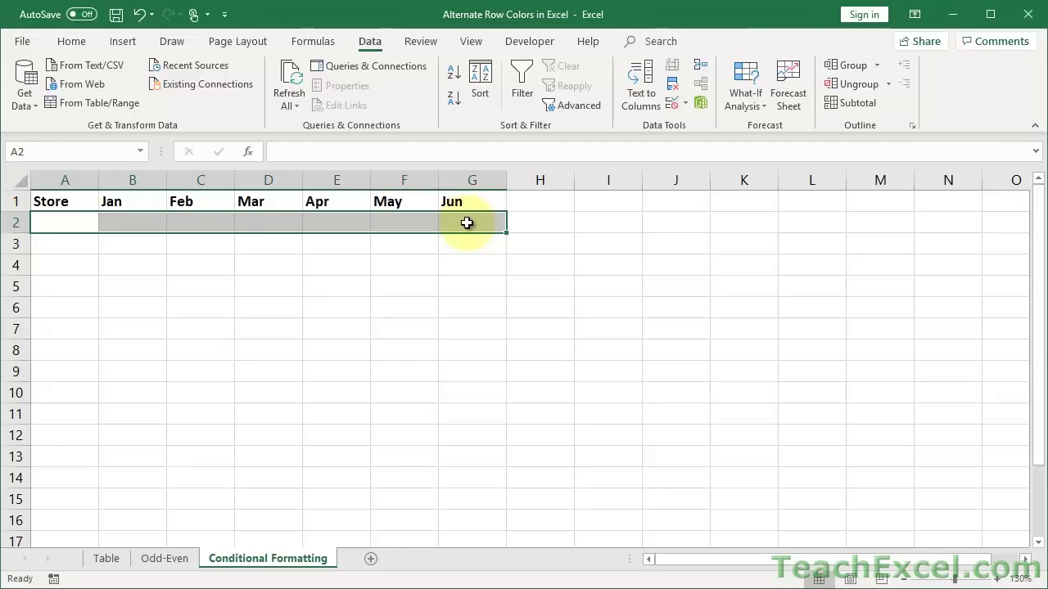
click(543, 221)
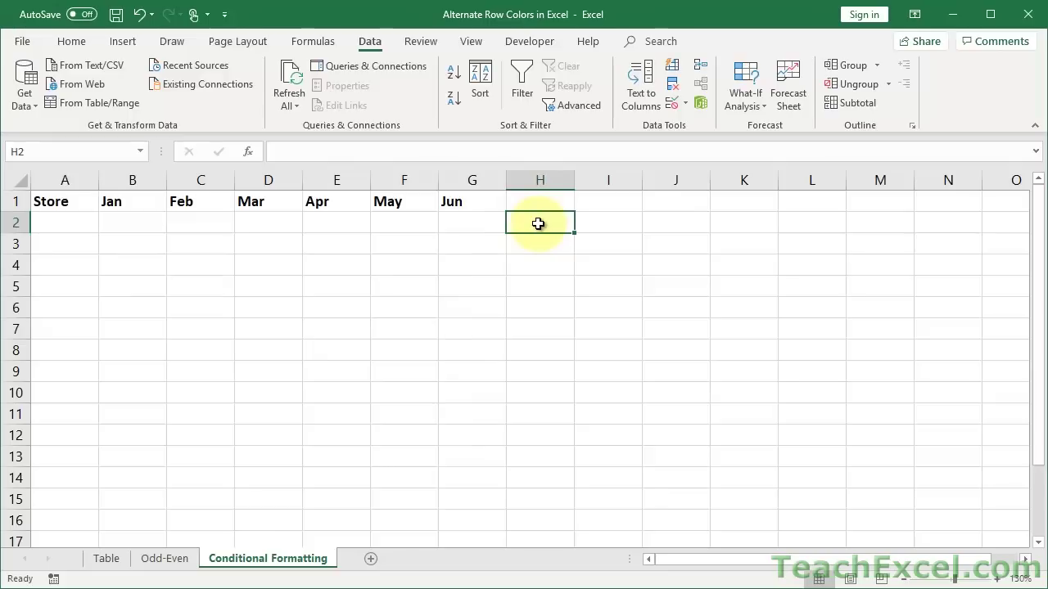
click(126, 241)
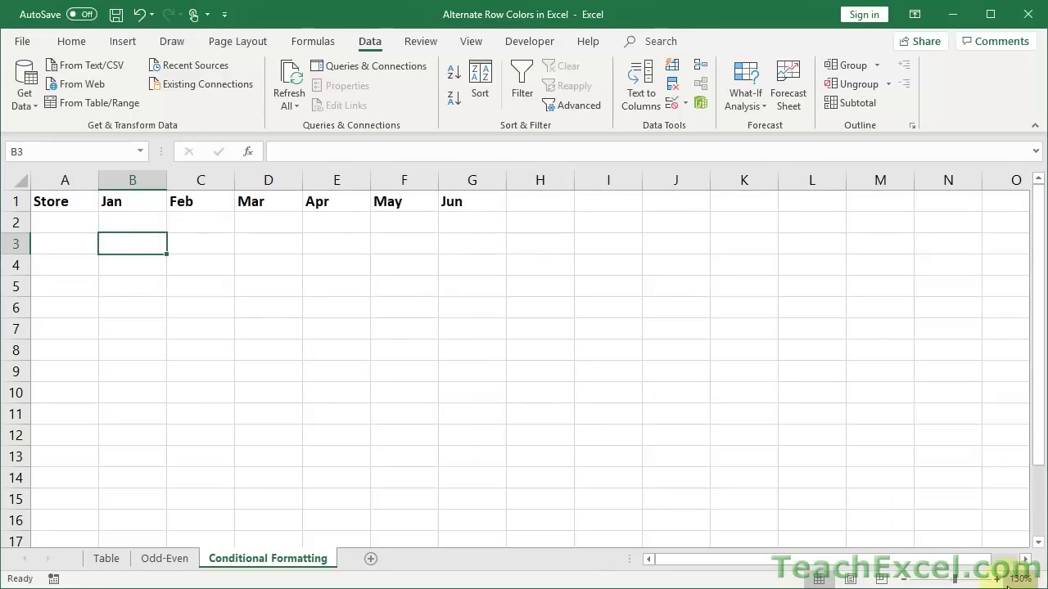
click(998, 578)
Zoom in further and paste =AND(MOD(ROW(),2)=0,$A2<>"") into cell B3
click(998, 578)
click(998, 579)
click(997, 578)
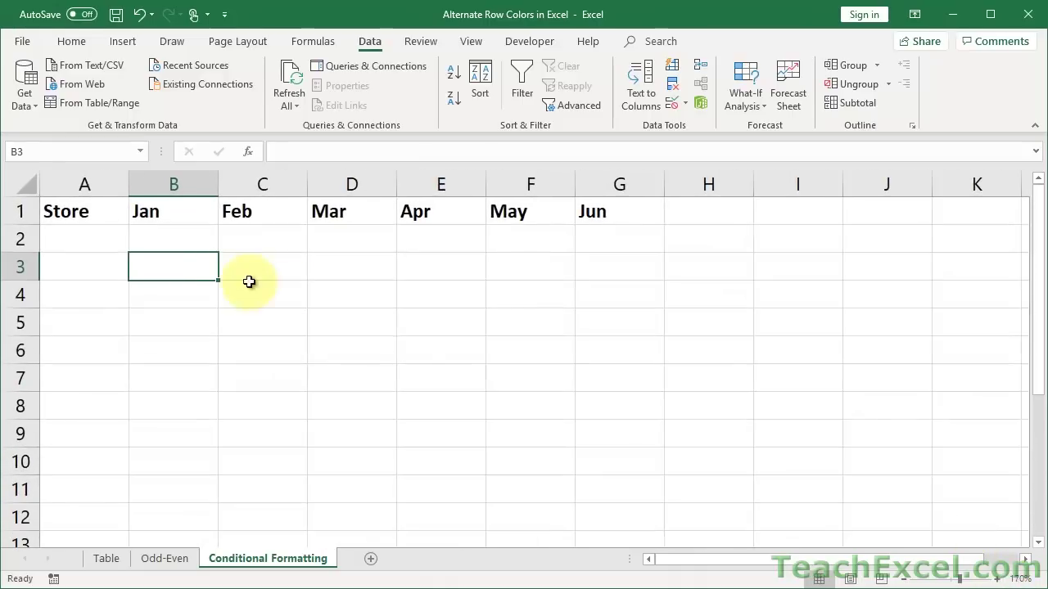
double_click(157, 271)
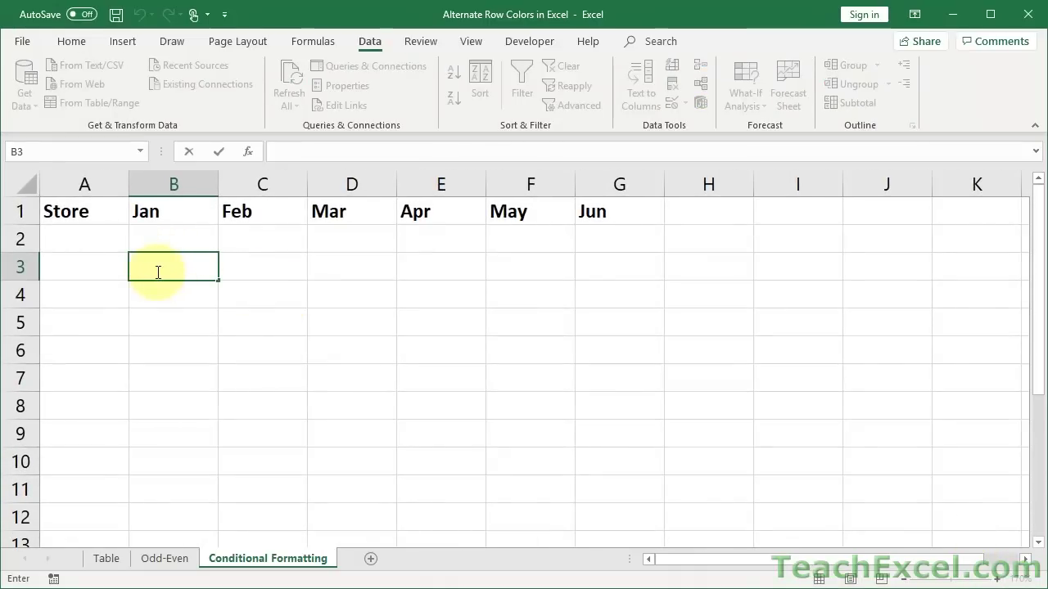
text(=AND(MOD(ROW(),2)=0,$A2<>""))
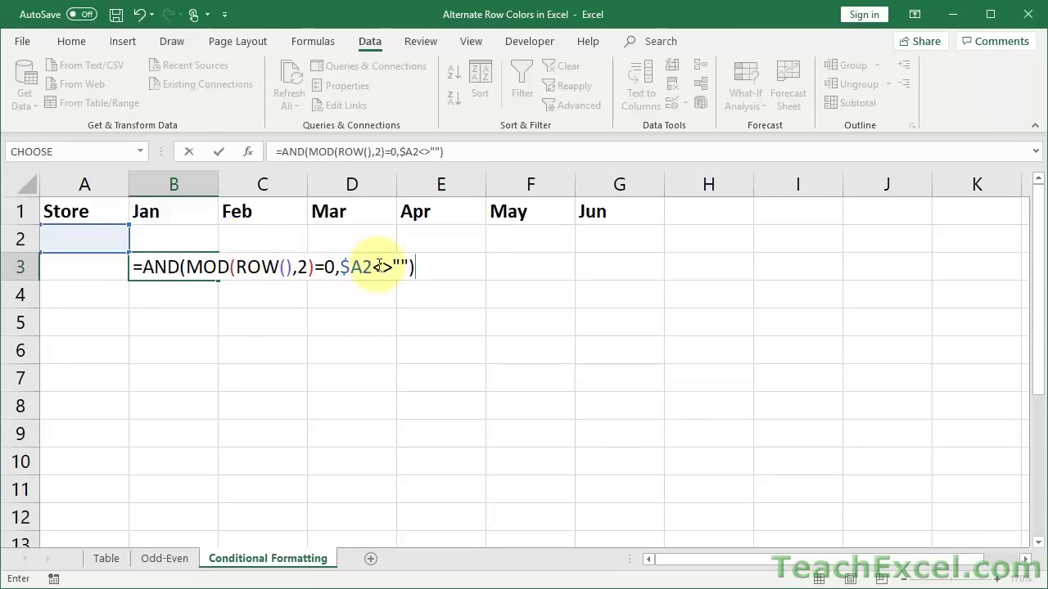
Highlight the <> comparison, the AND name, and MOD(ROW(),2)=0 in B3's formula
drag(373, 266, 393, 266)
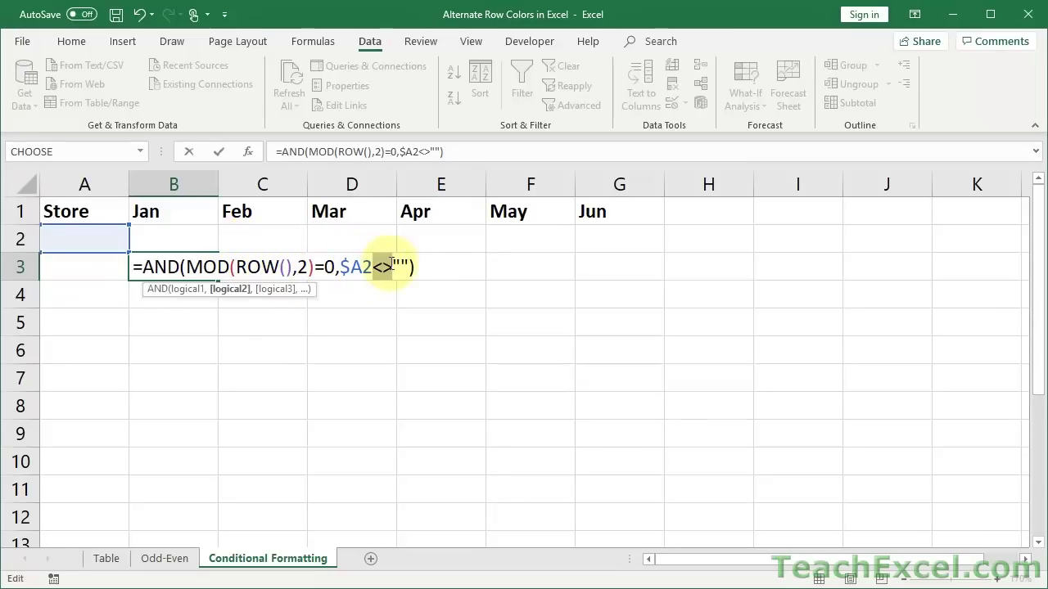
click(399, 266)
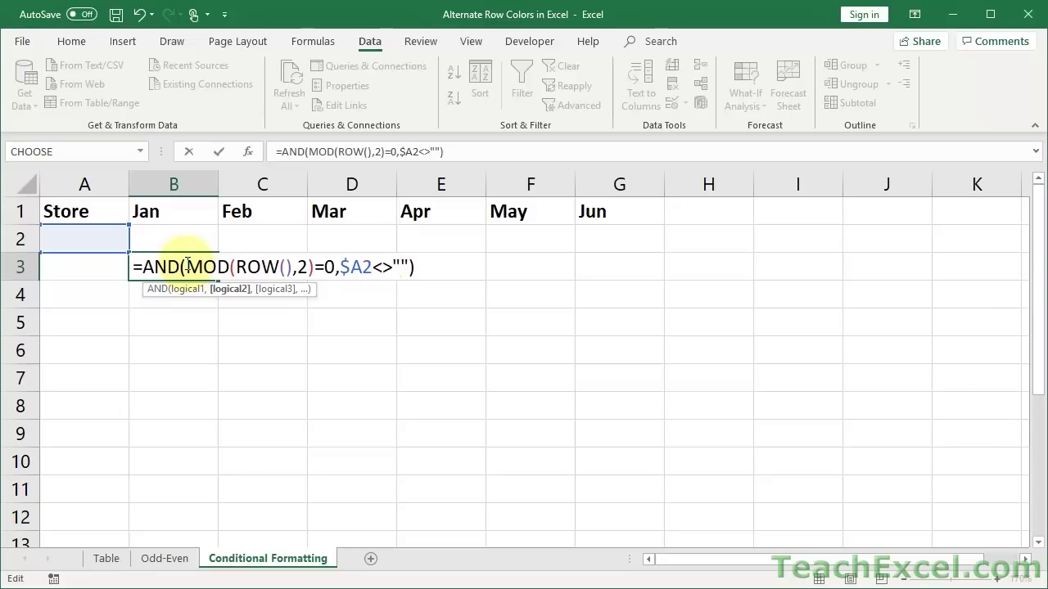
double_click(149, 266)
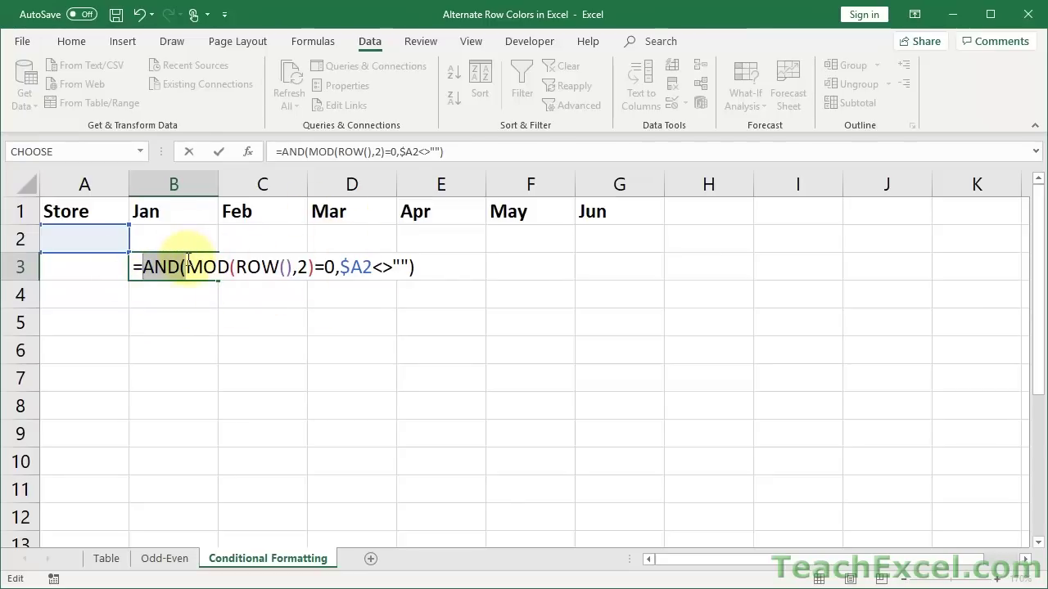
drag(188, 266, 406, 260)
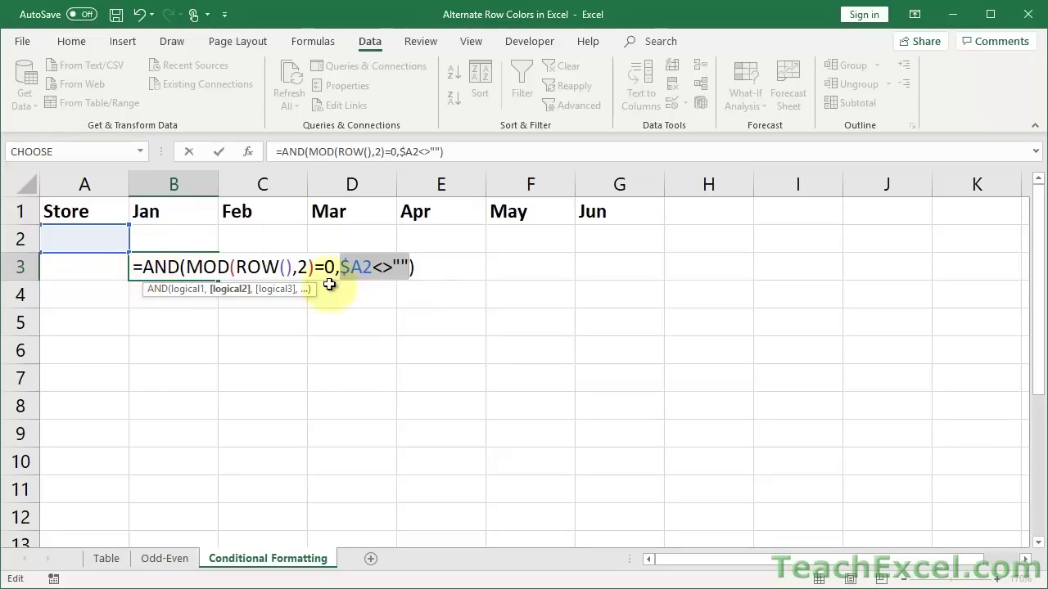
Highlight the <>, ROW and MOD(ROW(),2) parts, then commit B3's AND formula
drag(373, 266, 408, 264)
click(393, 264)
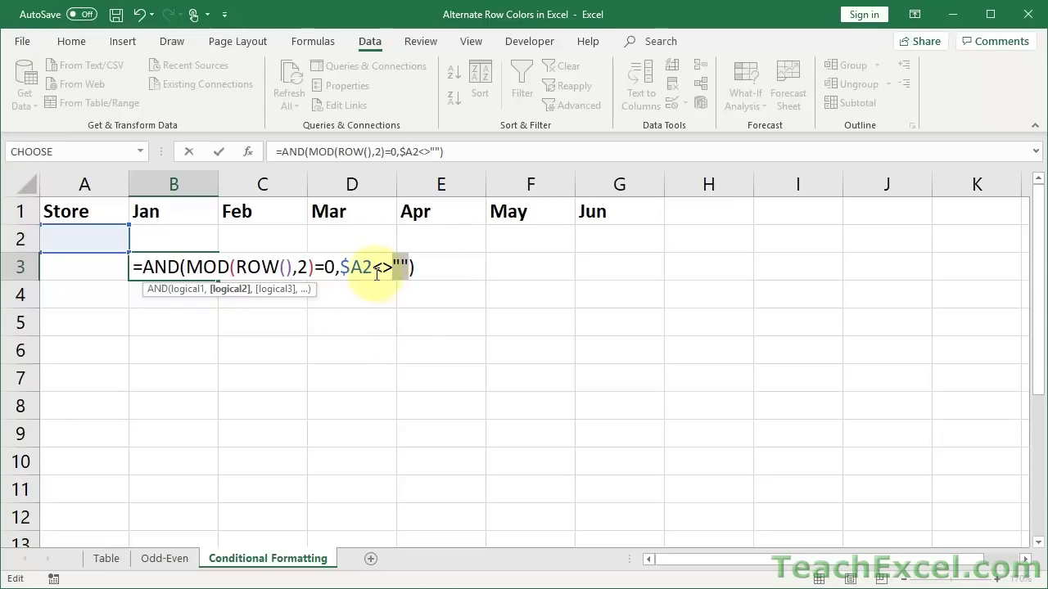
mouse_move(373, 267)
mouse_down()
mouse_move(394, 266)
mouse_move(342, 267)
mouse_move(373, 264)
mouse_up()
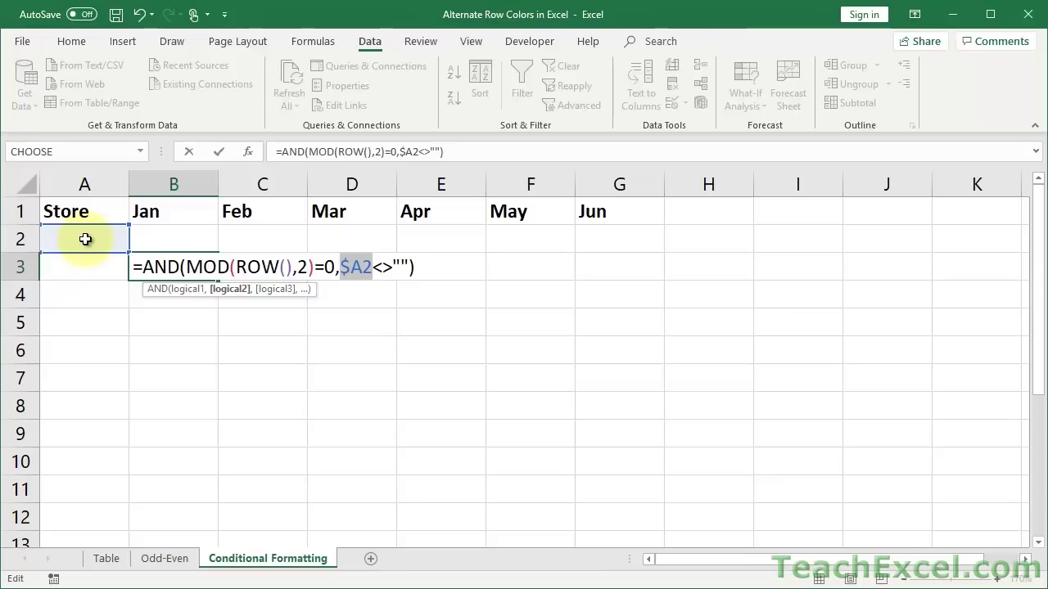
click(230, 268)
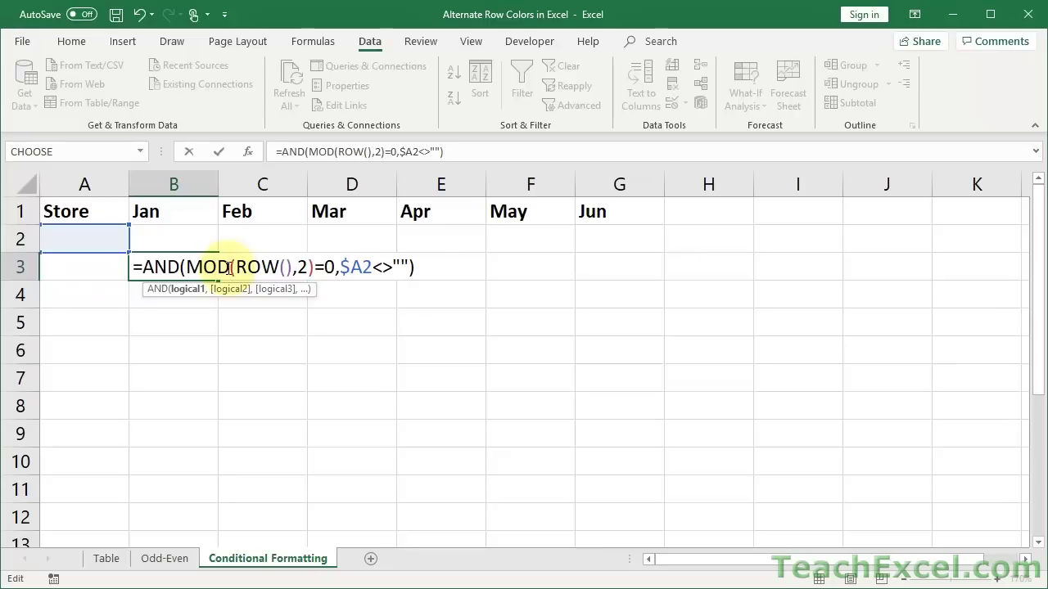
drag(236, 268, 293, 268)
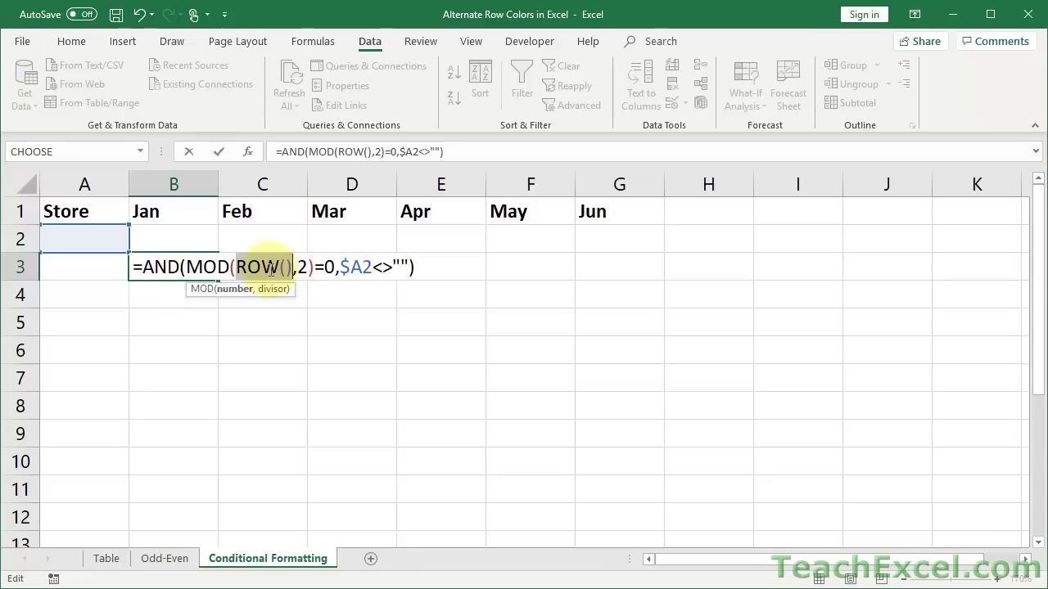
click(219, 269)
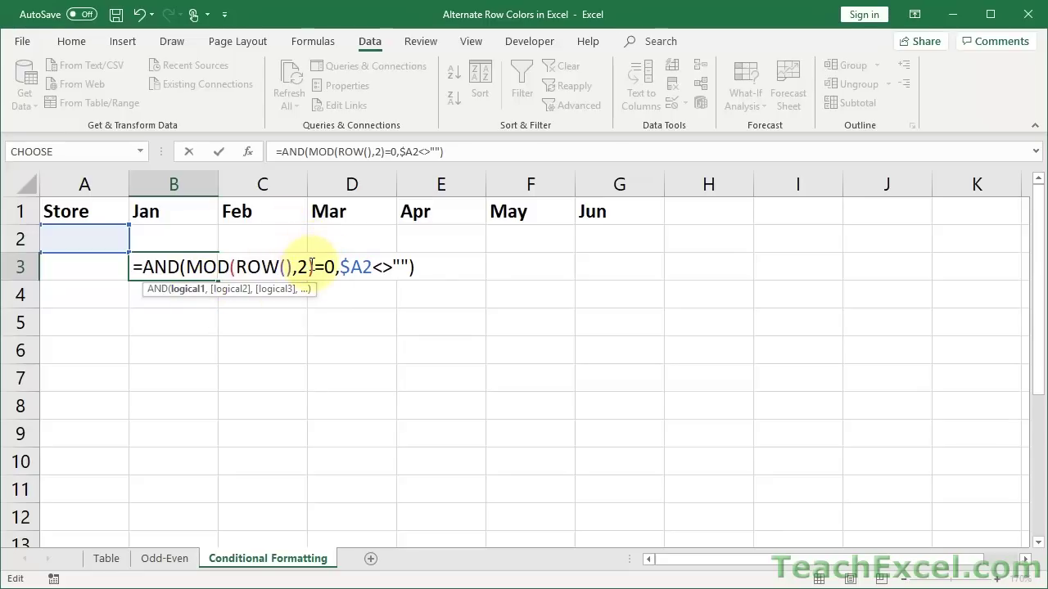
drag(313, 267, 187, 267)
key(ctrl+c)
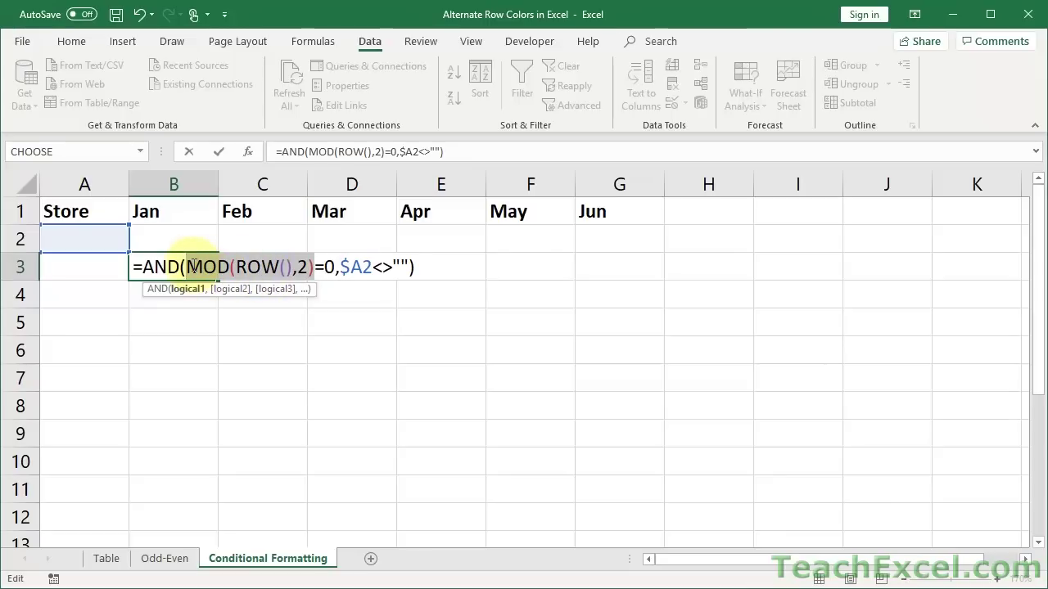
key(Return)
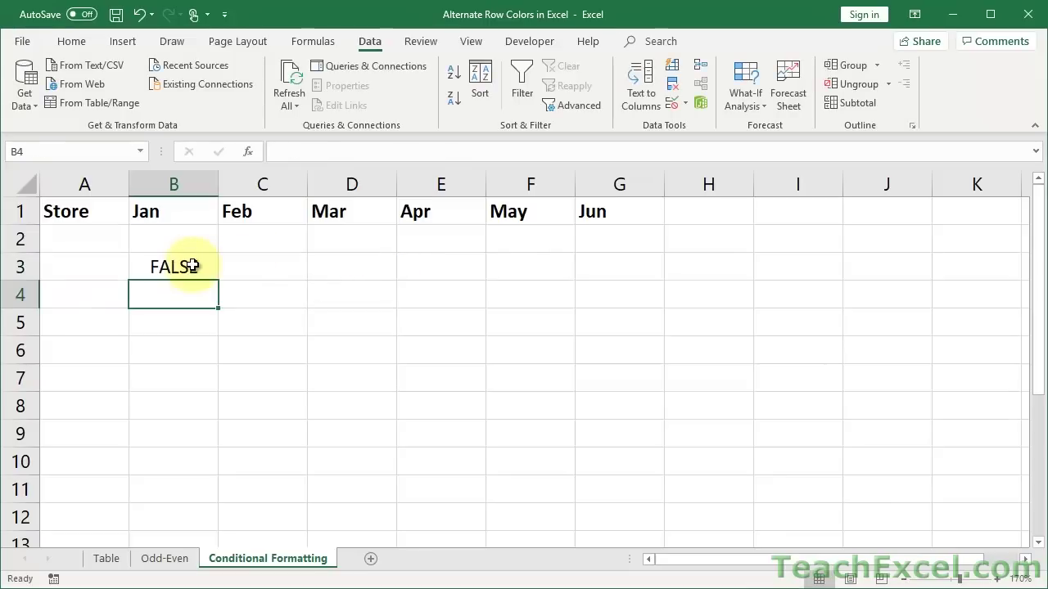
Enter =MOD(ROW(),2) in cell C2
click(253, 238)
key(ctrl+v)
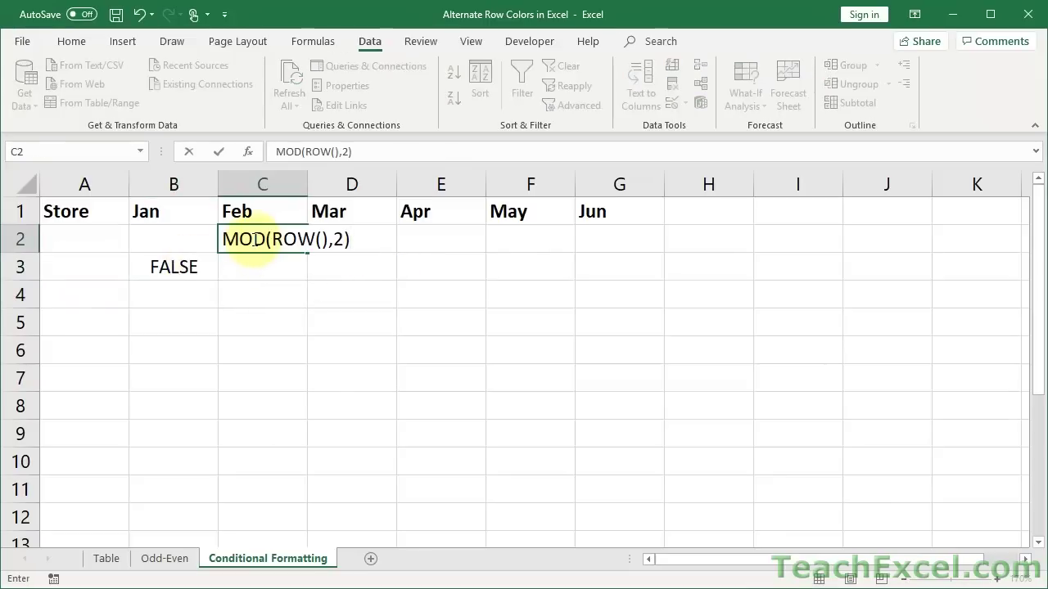
click(229, 237)
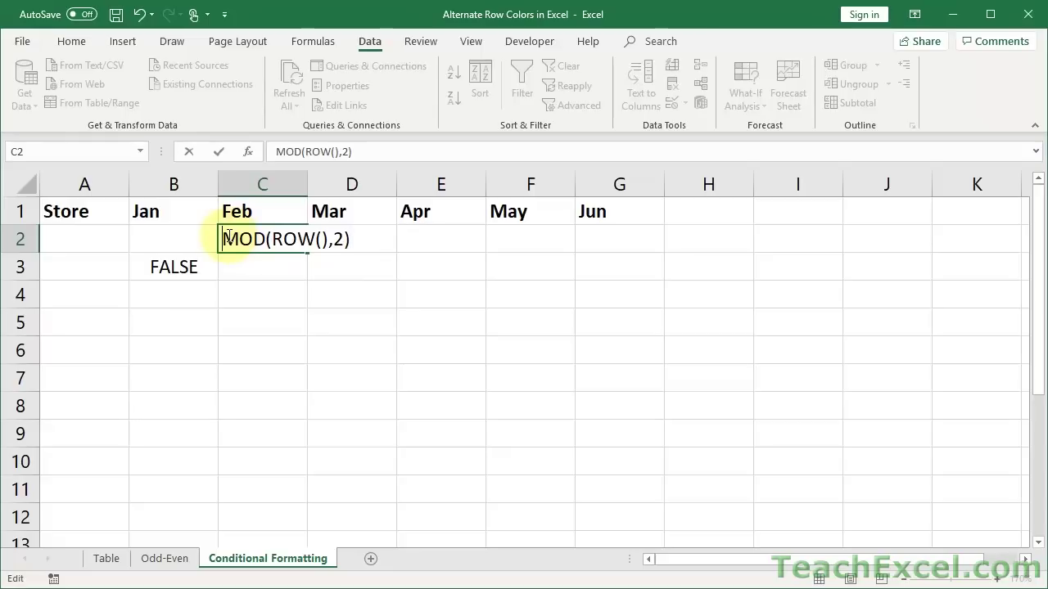
text(=)
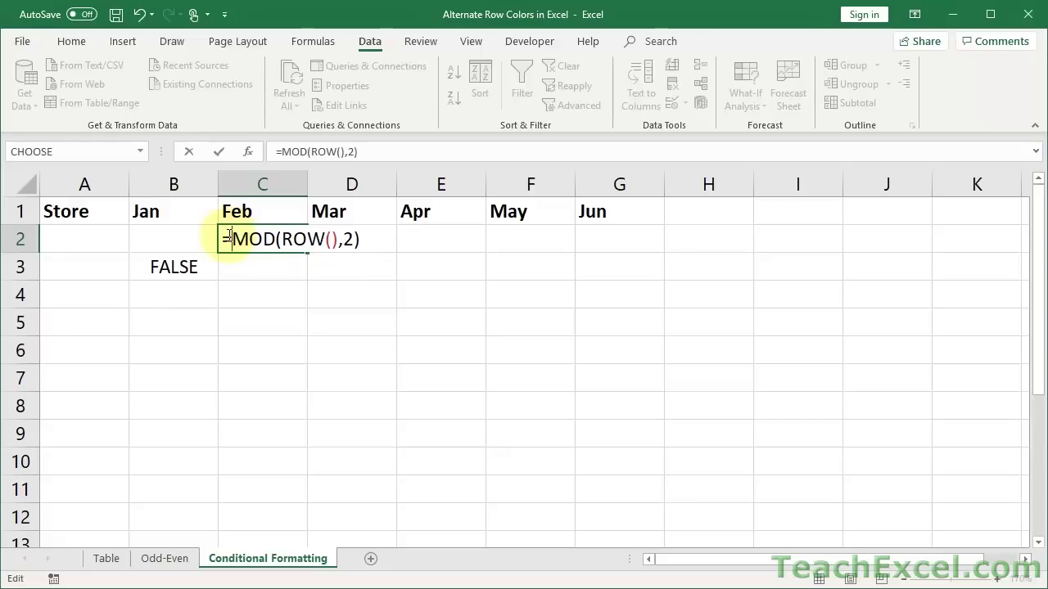
key(Return)
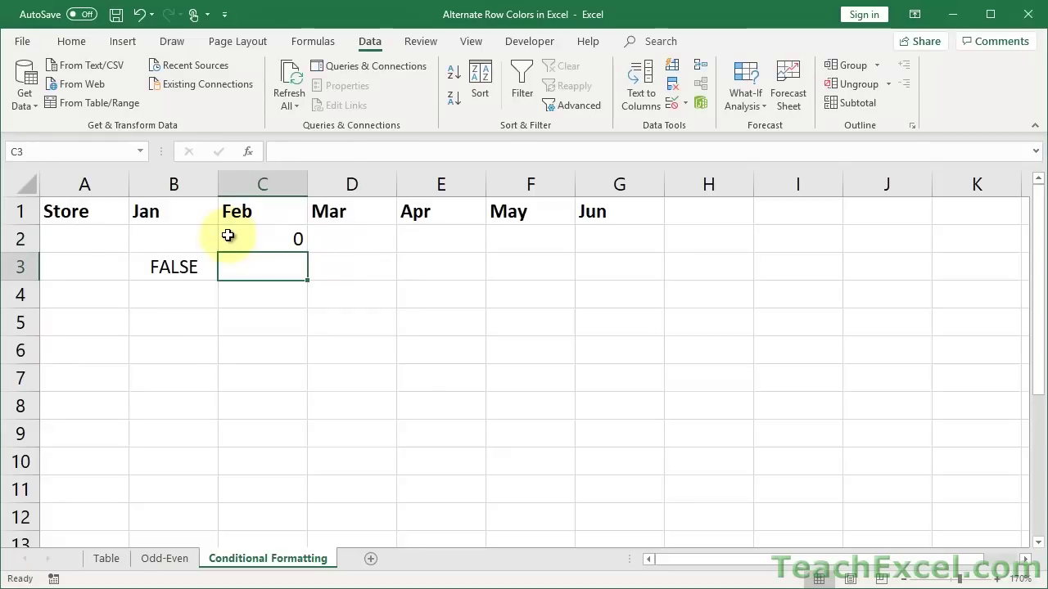
Fill the MOD formula down to C6, then delete the C2:C6 results
click(228, 236)
drag(305, 252, 304, 275)
click(282, 260)
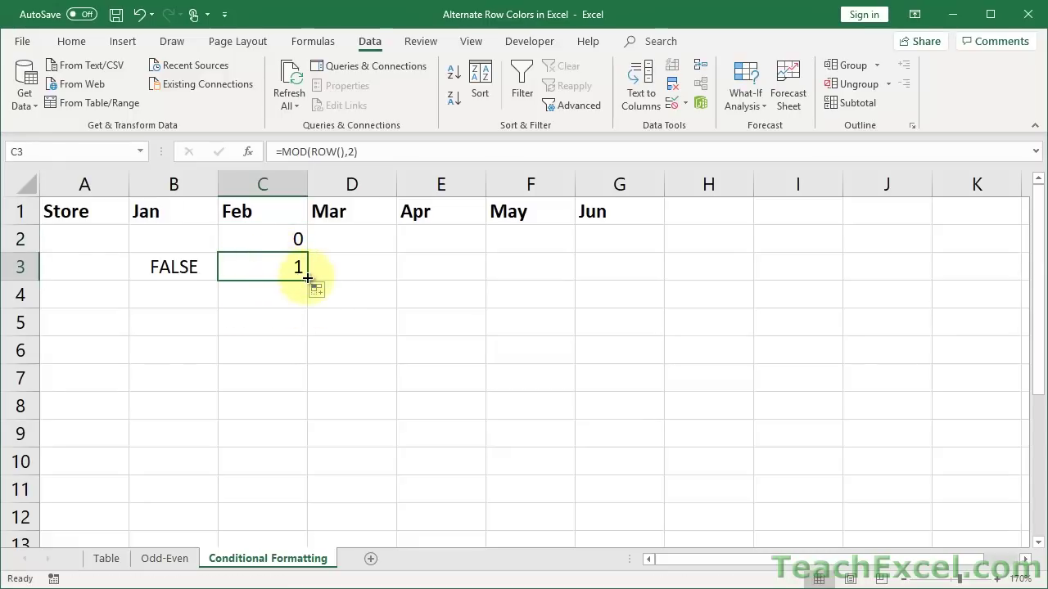
drag(307, 281, 299, 369)
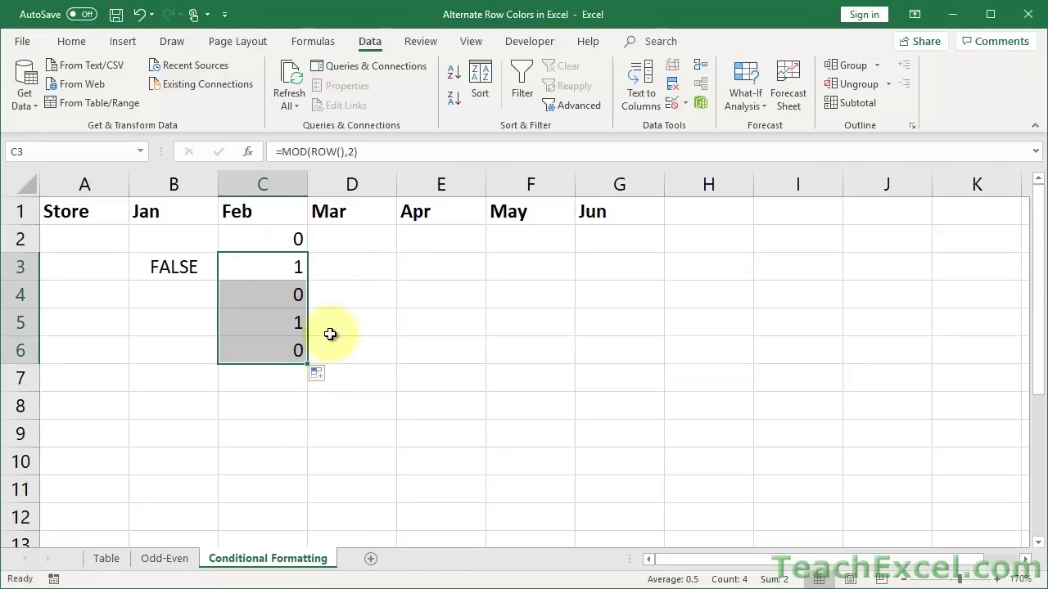
drag(273, 238, 259, 350)
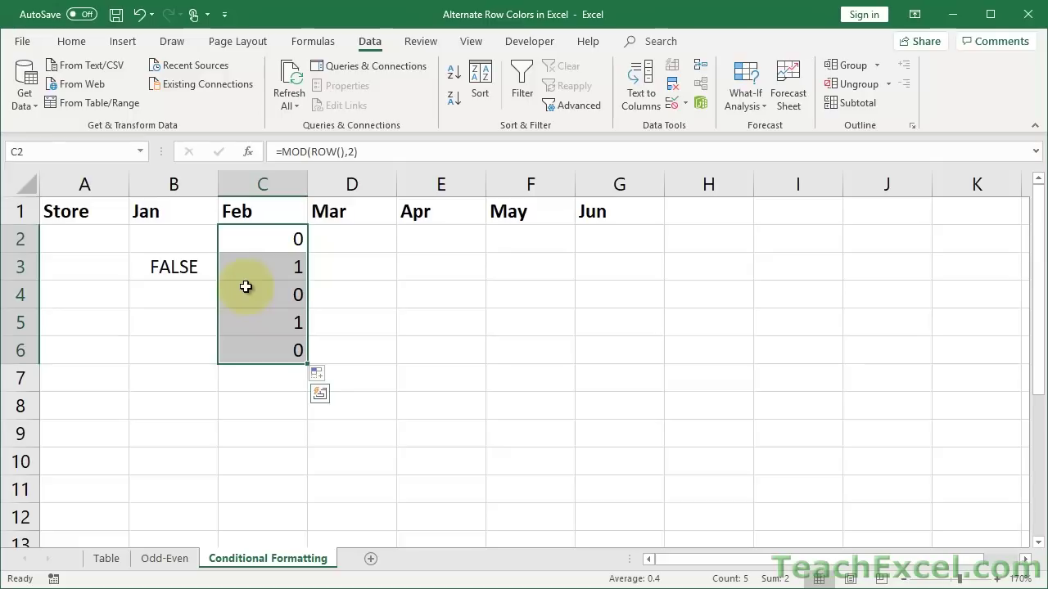
key(Delete)
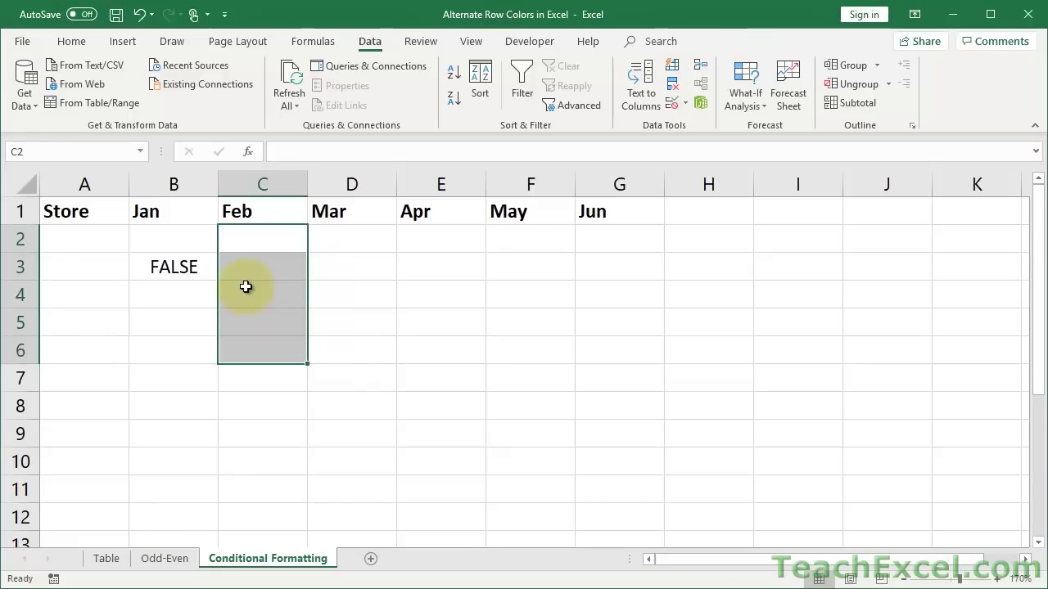
double_click(170, 265)
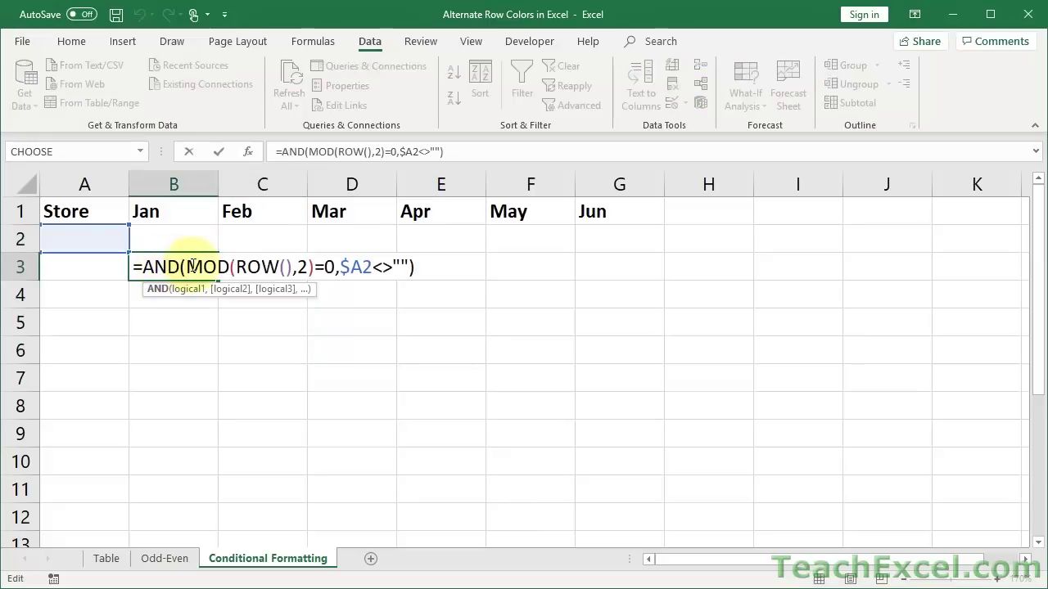
drag(187, 265, 334, 263)
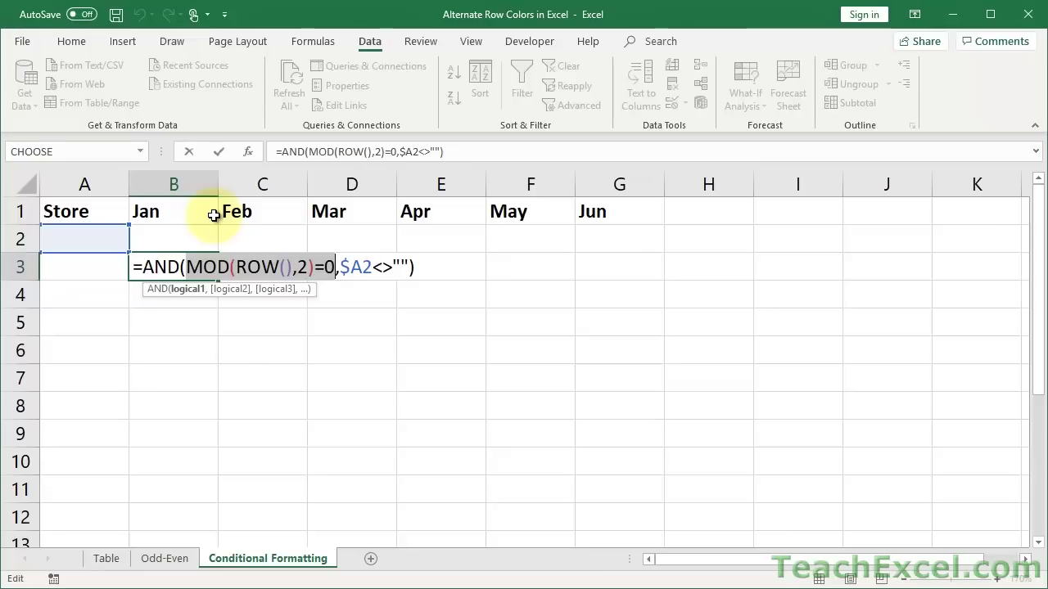
click(301, 268)
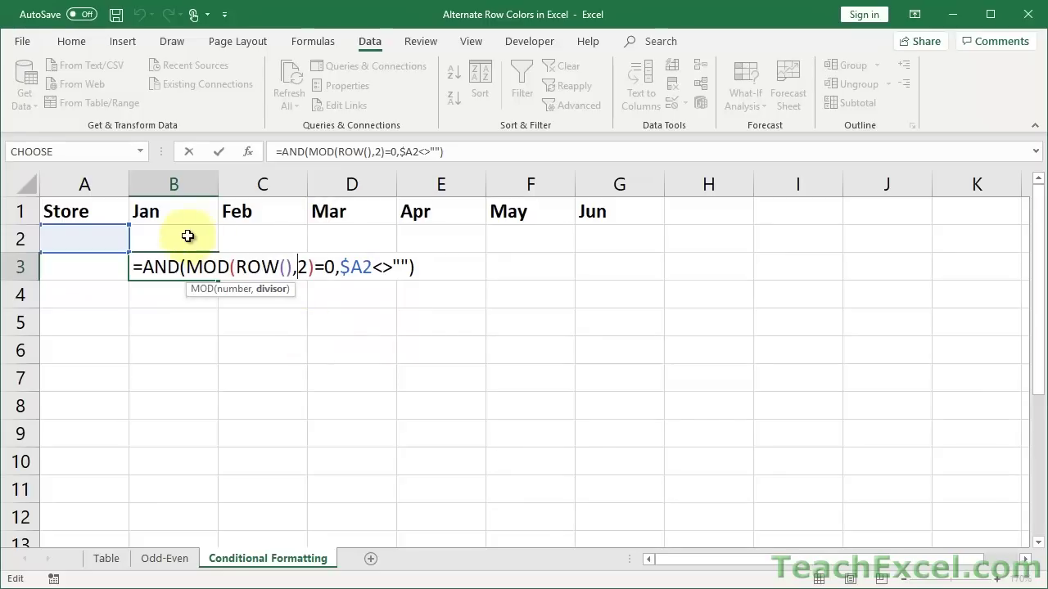
drag(187, 266, 316, 267)
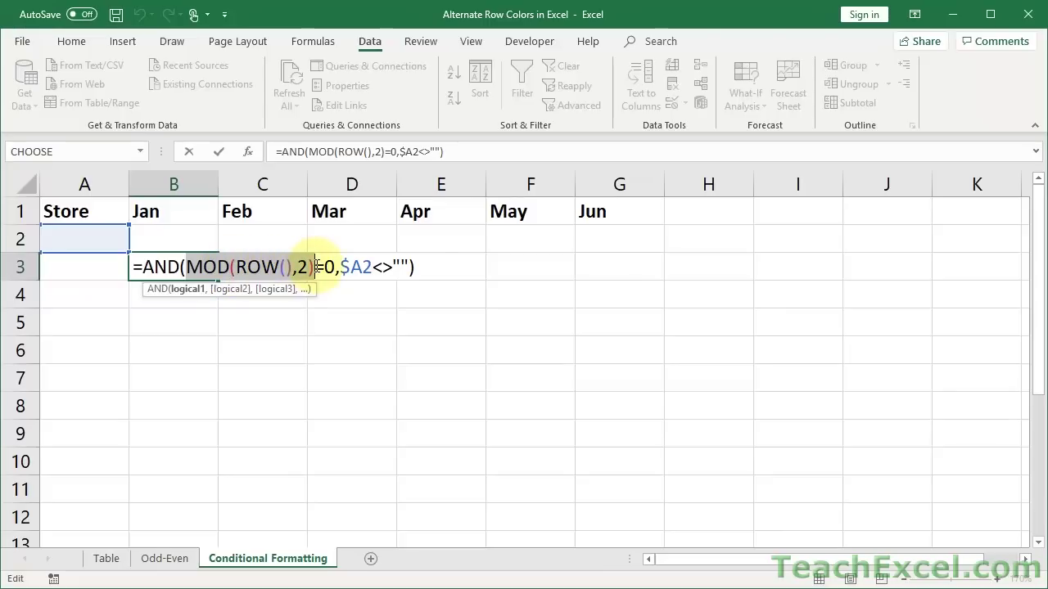
click(317, 267)
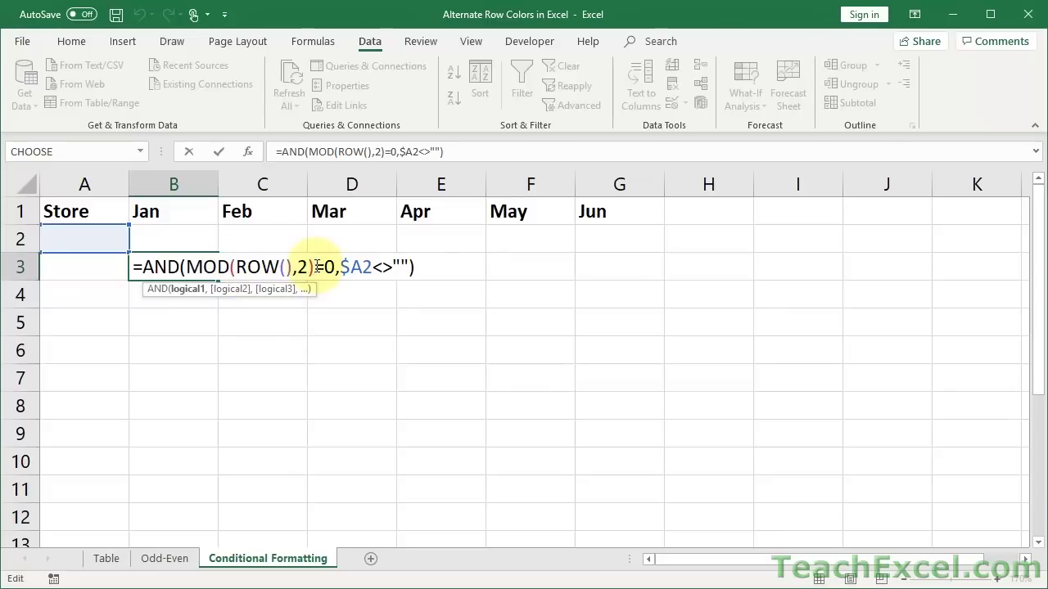
drag(317, 267, 334, 266)
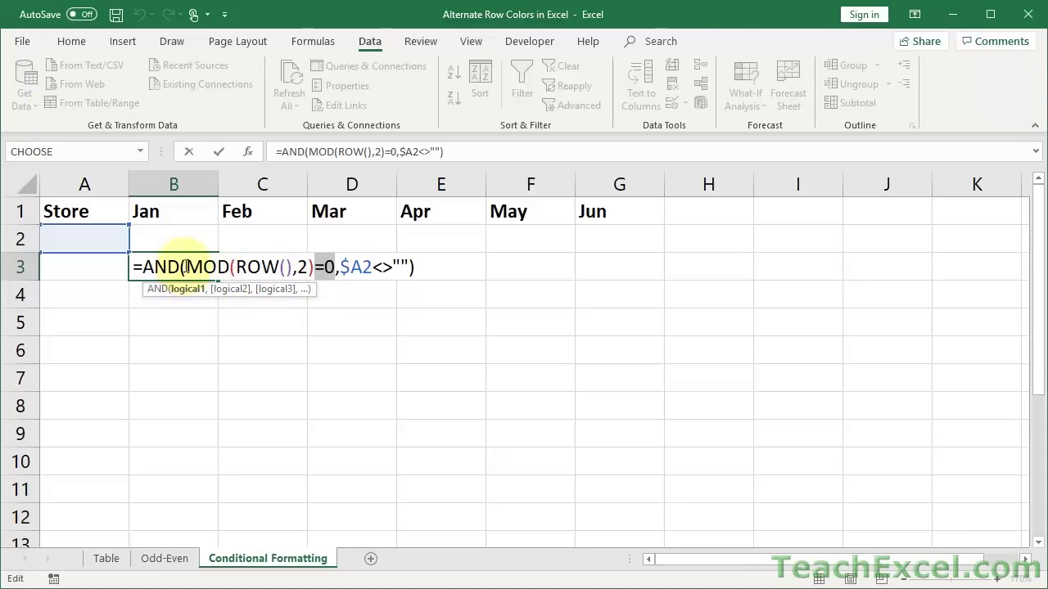
drag(186, 267, 318, 266)
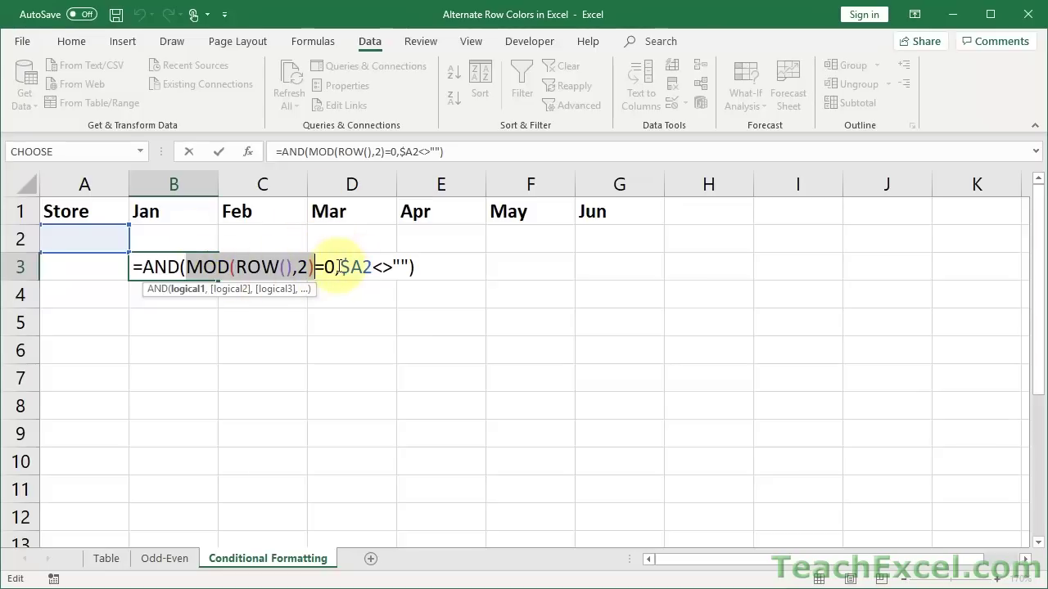
drag(338, 267, 414, 266)
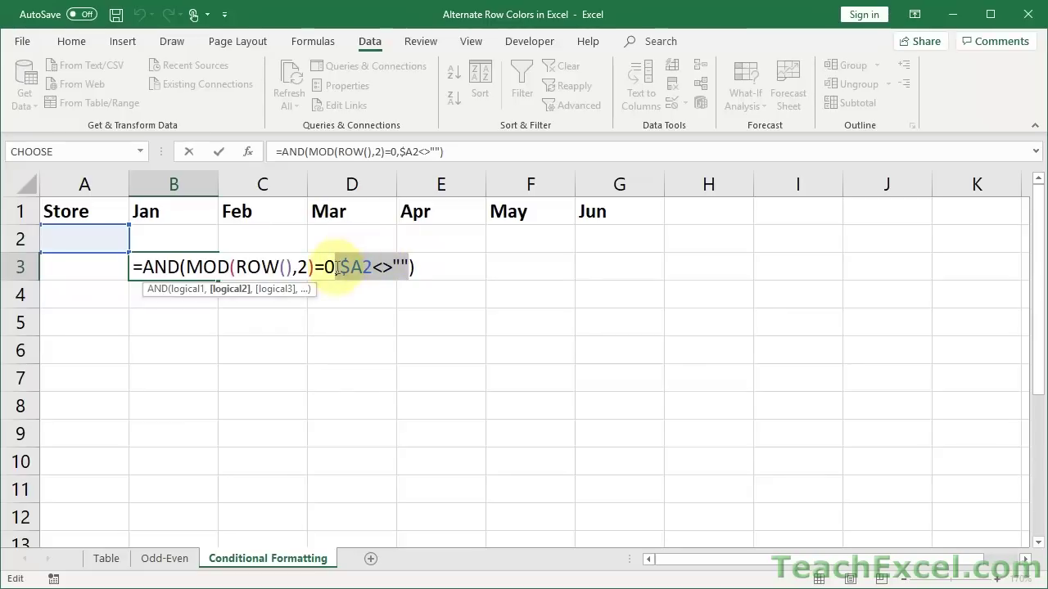
drag(336, 267, 194, 270)
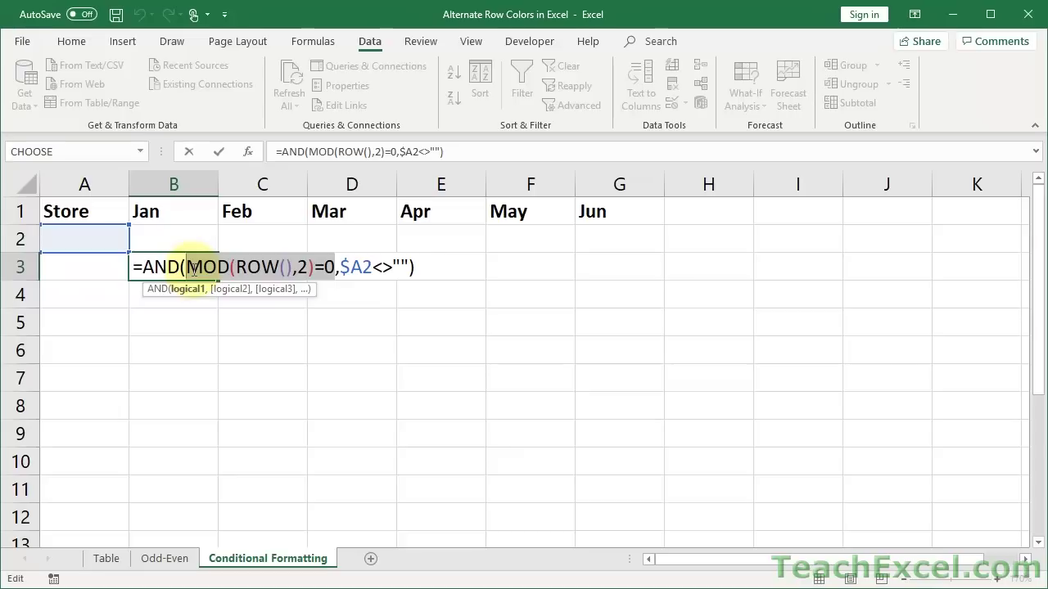
Highlight B3's whole formula and point out the $ in its $A2 reference
click(132, 267)
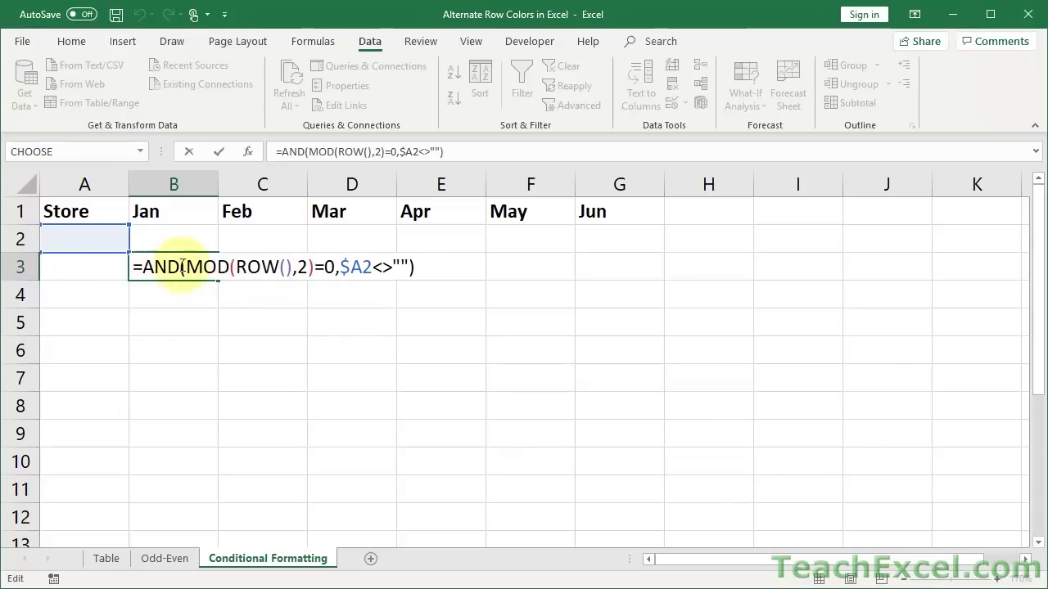
drag(133, 267, 435, 267)
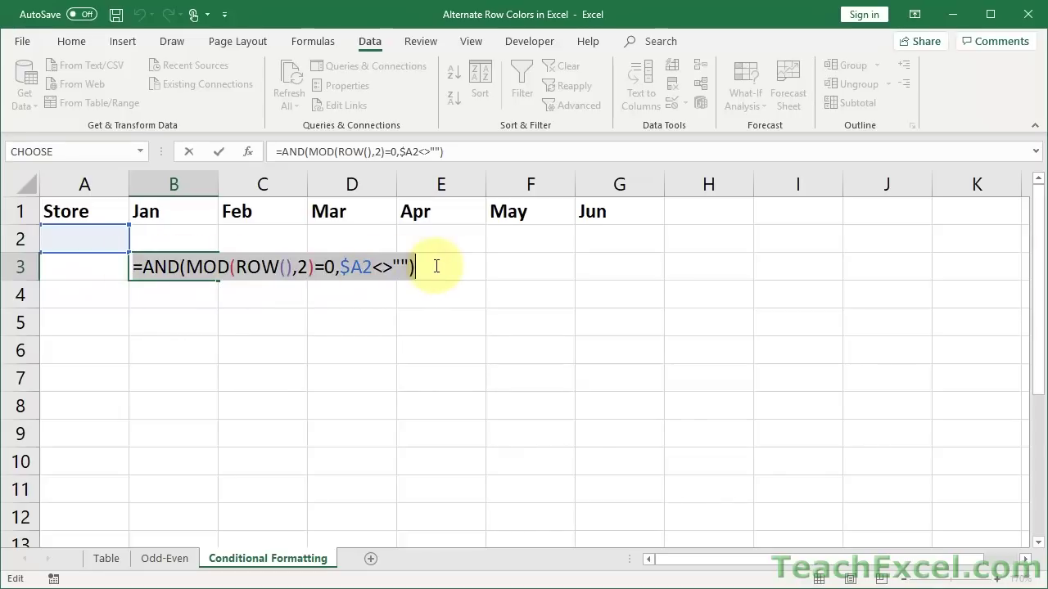
click(343, 269)
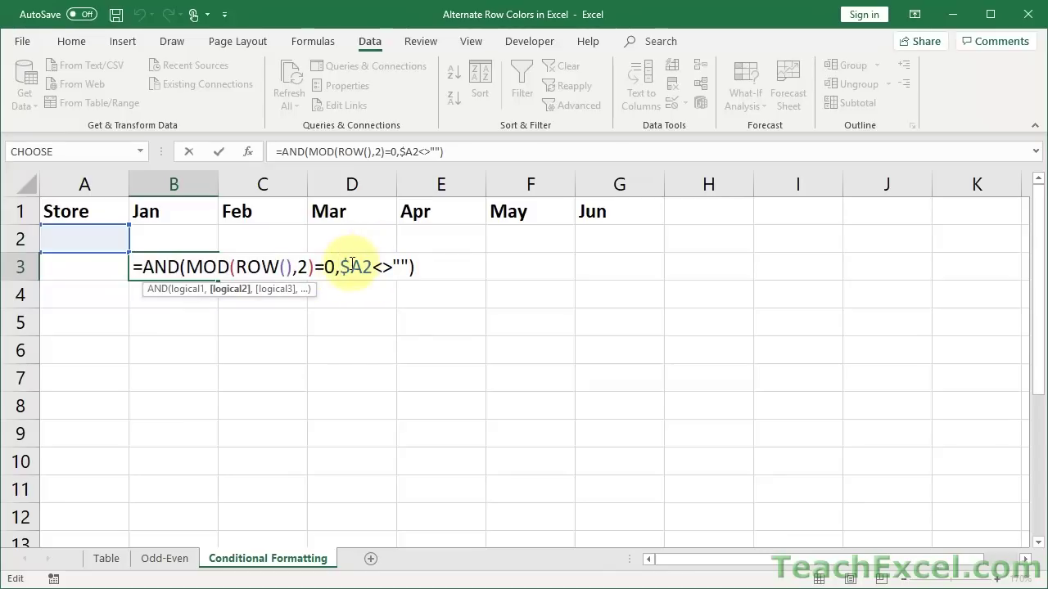
key(shift+Right)
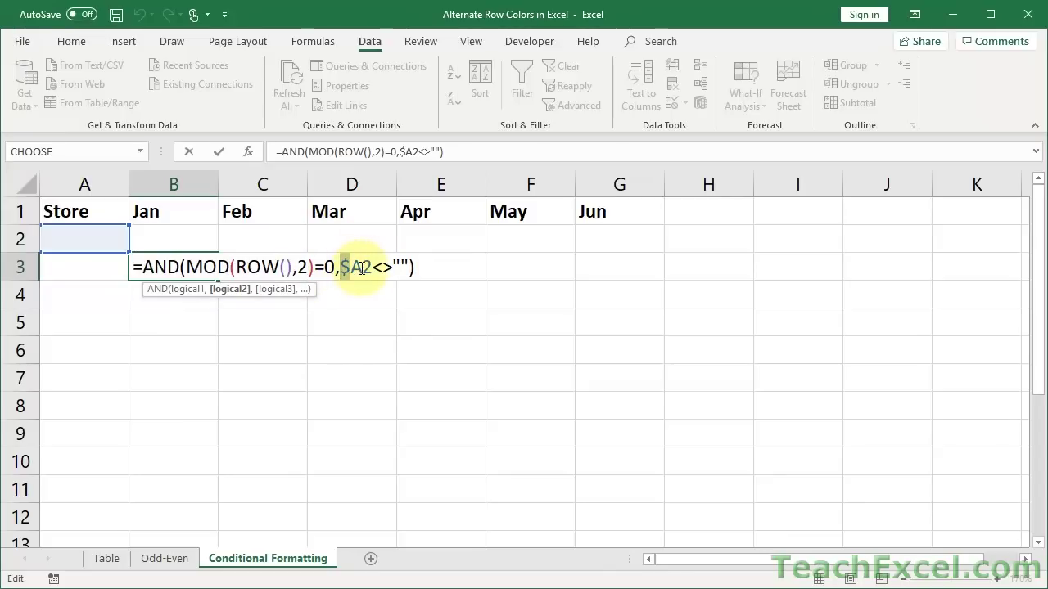
key(Left)
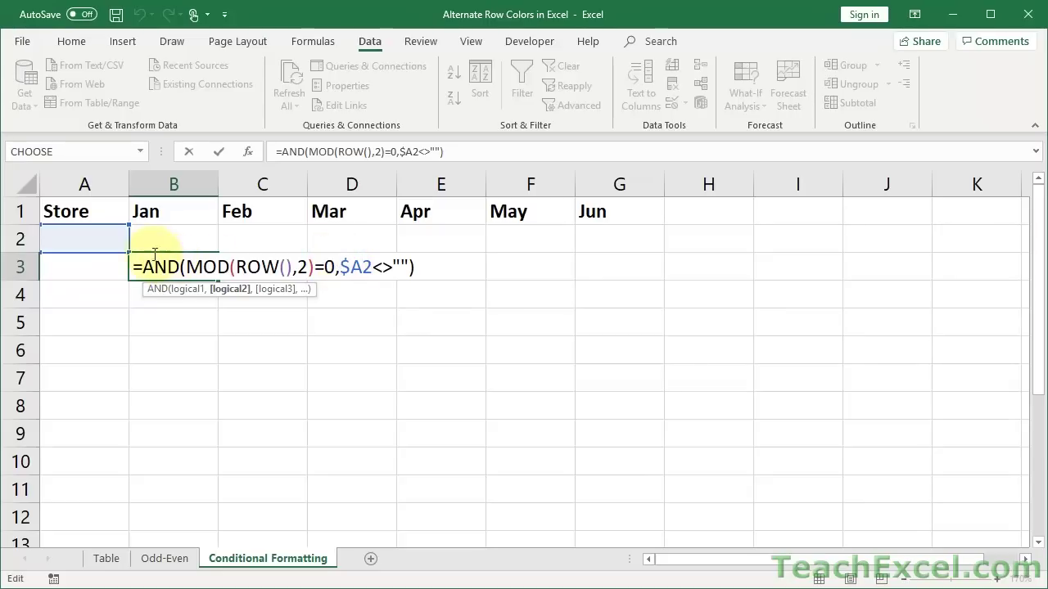
Copy the full AND formula text, commit it, and clear cell B3
drag(131, 266, 467, 250)
key(ctrl+c)
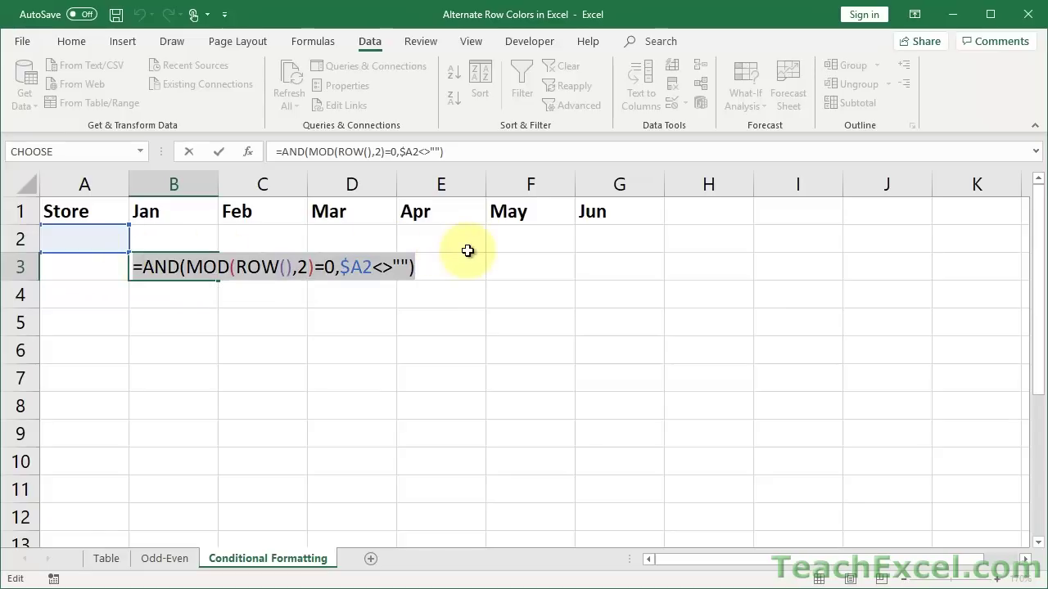
key(ctrl+Return)
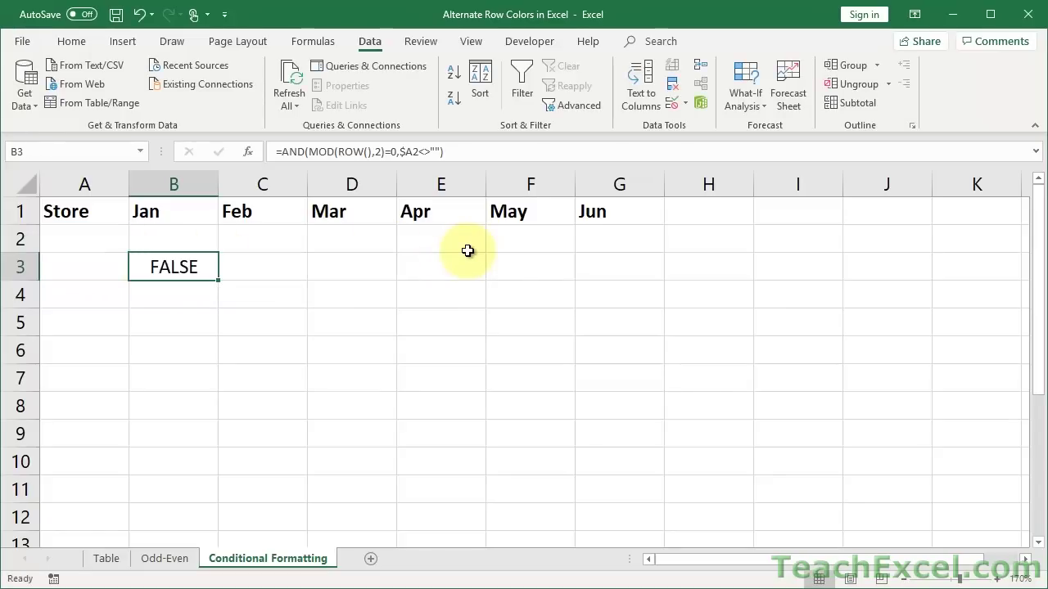
key(Delete)
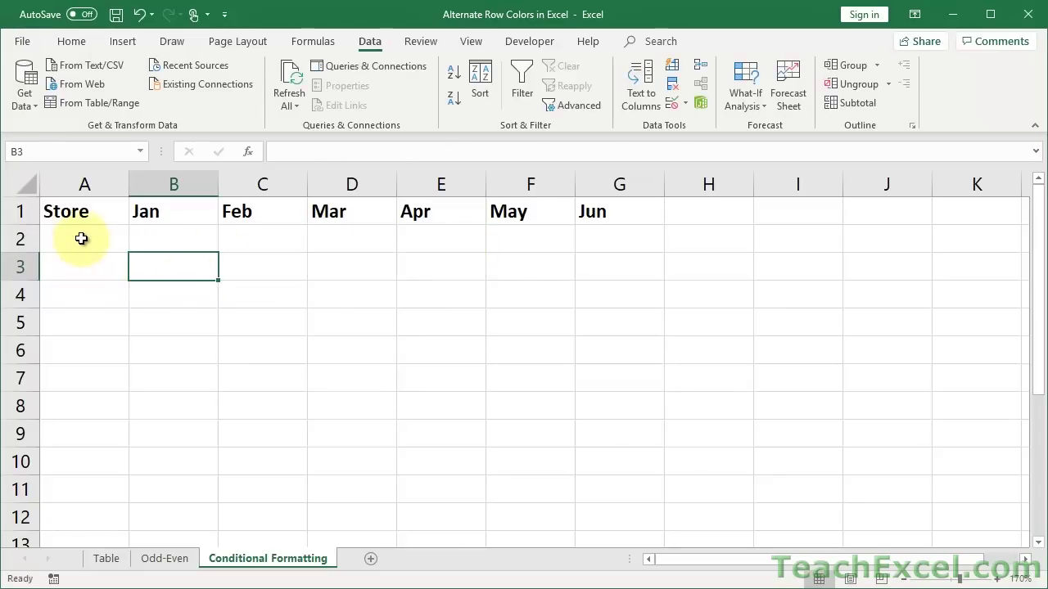
Select the empty range A2:G12 beneath the Store and month headers
drag(82, 238, 580, 503)
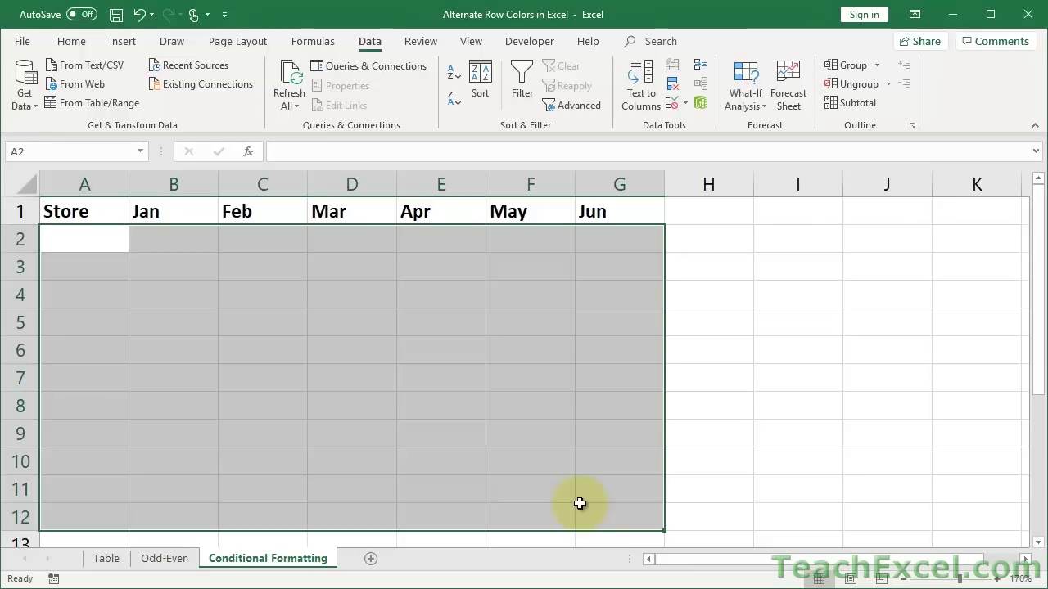
click(74, 40)
Start a new formula-based conditional formatting rule with the condition =AND(MOD(ROW(),2)=0,$A2<>"")
click(641, 105)
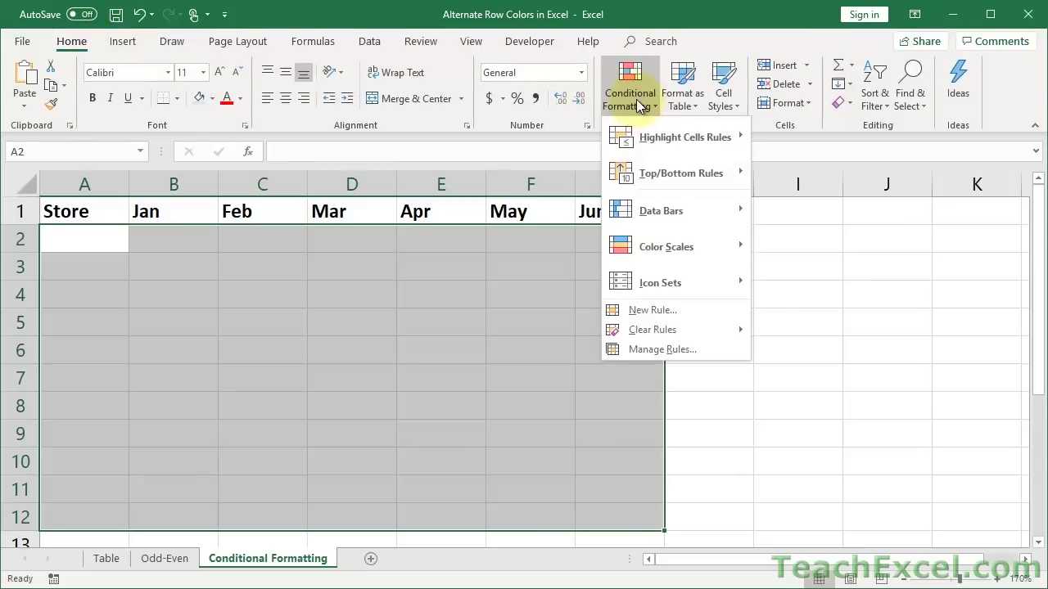
click(691, 310)
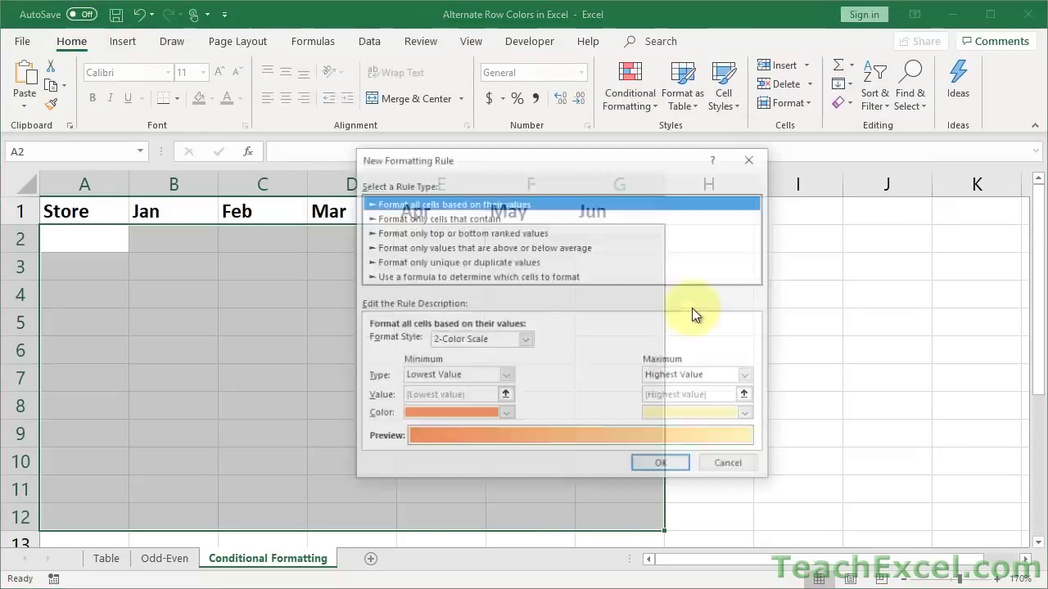
click(434, 278)
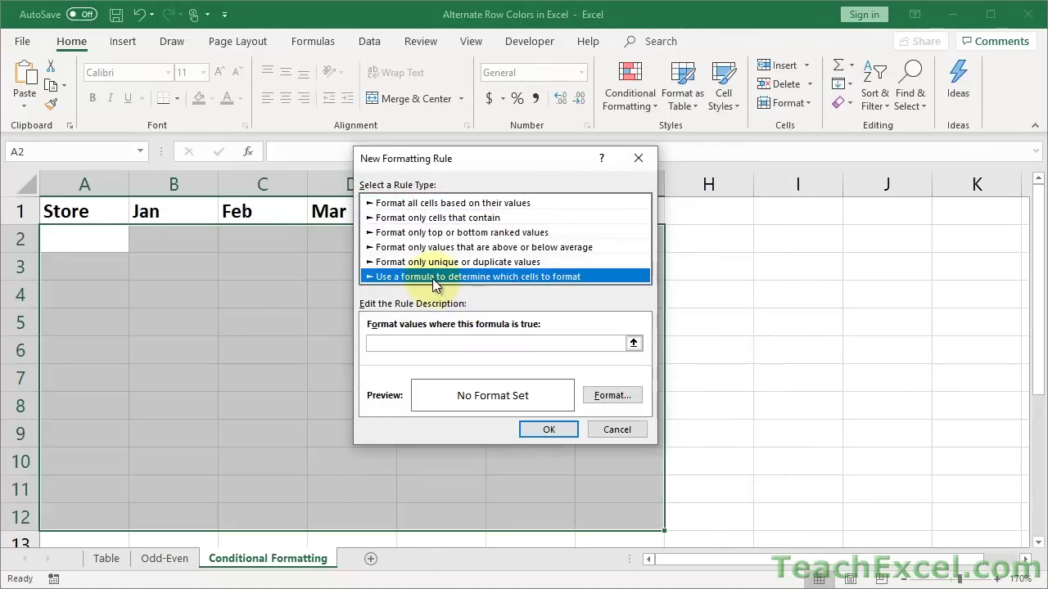
click(469, 345)
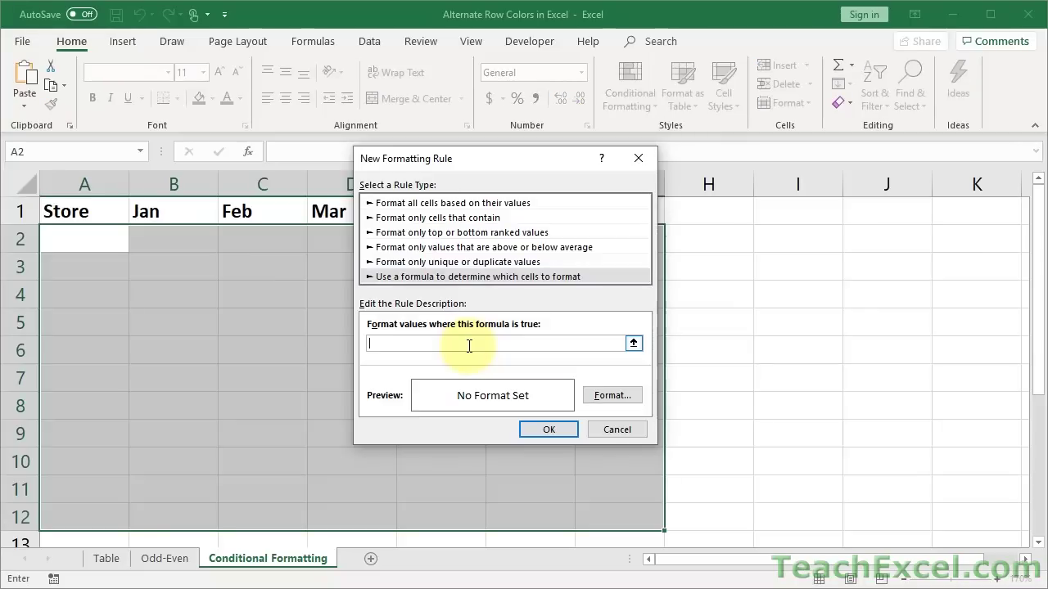
key(ctrl+v)
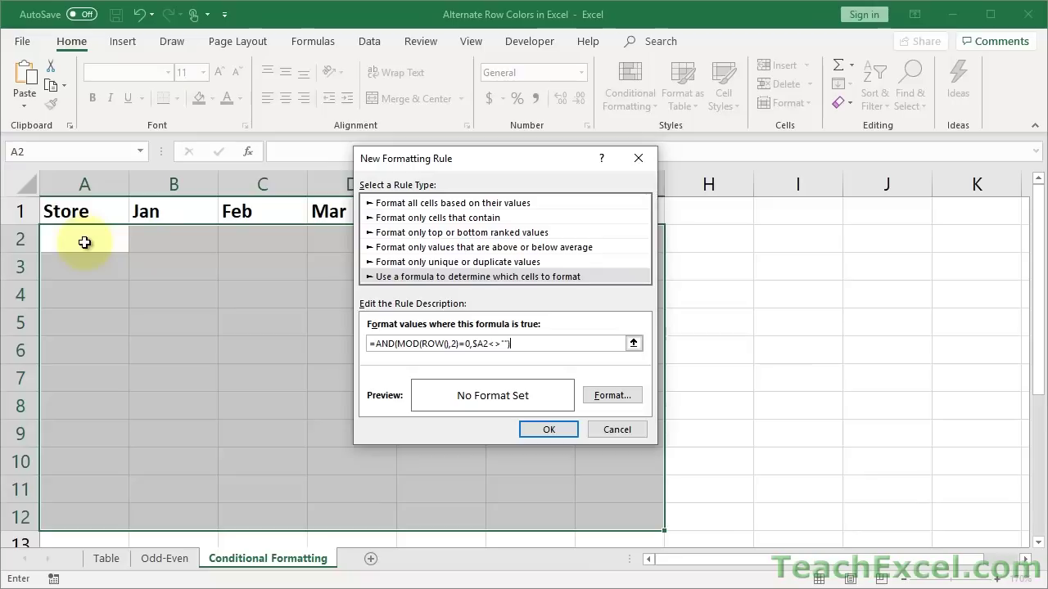
Give the formula rule a light background fill and save it for A2:G12
click(603, 397)
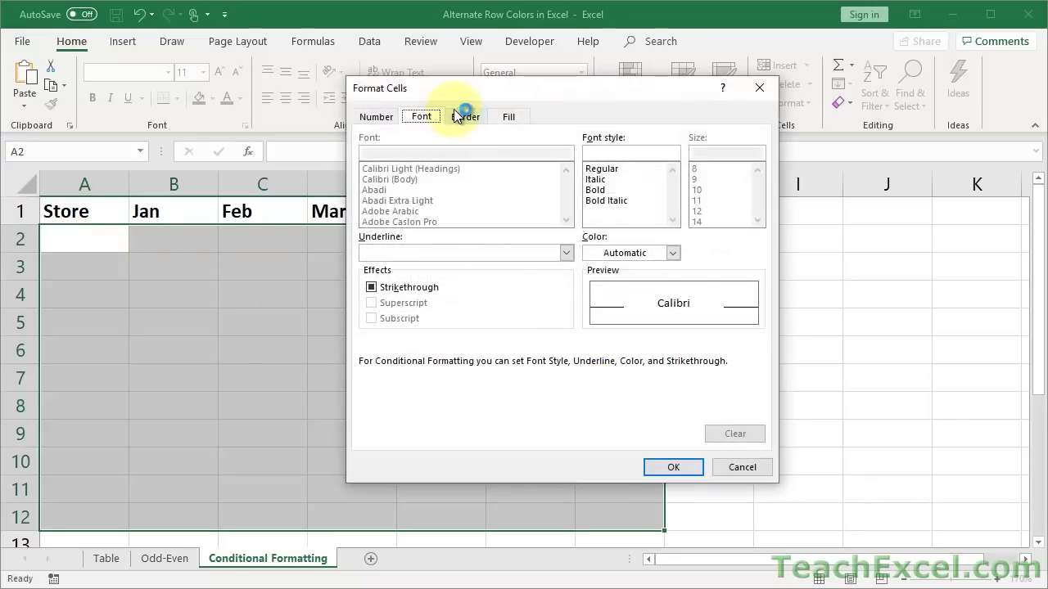
click(519, 120)
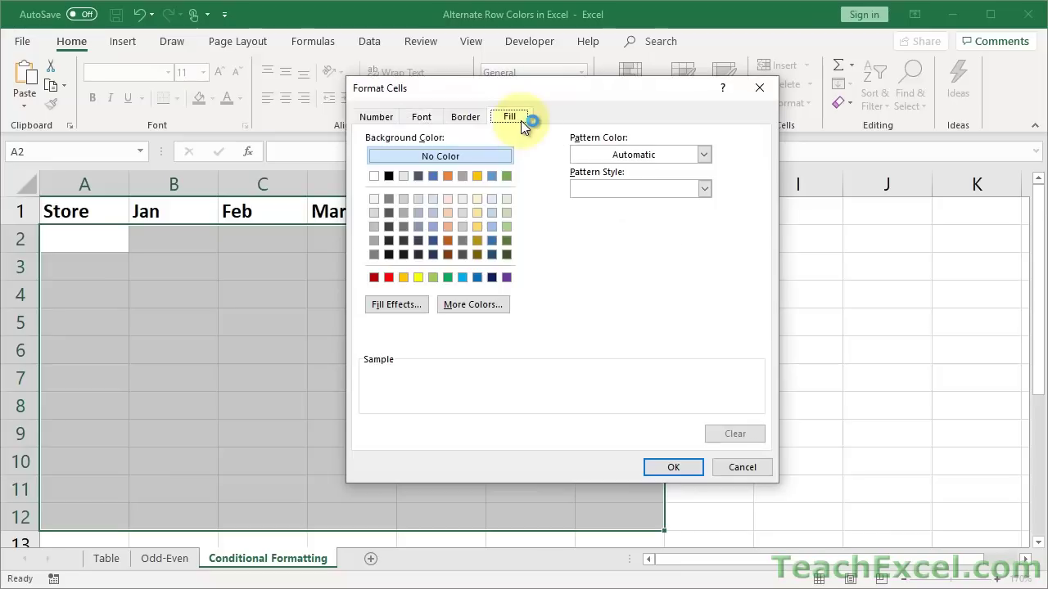
click(463, 203)
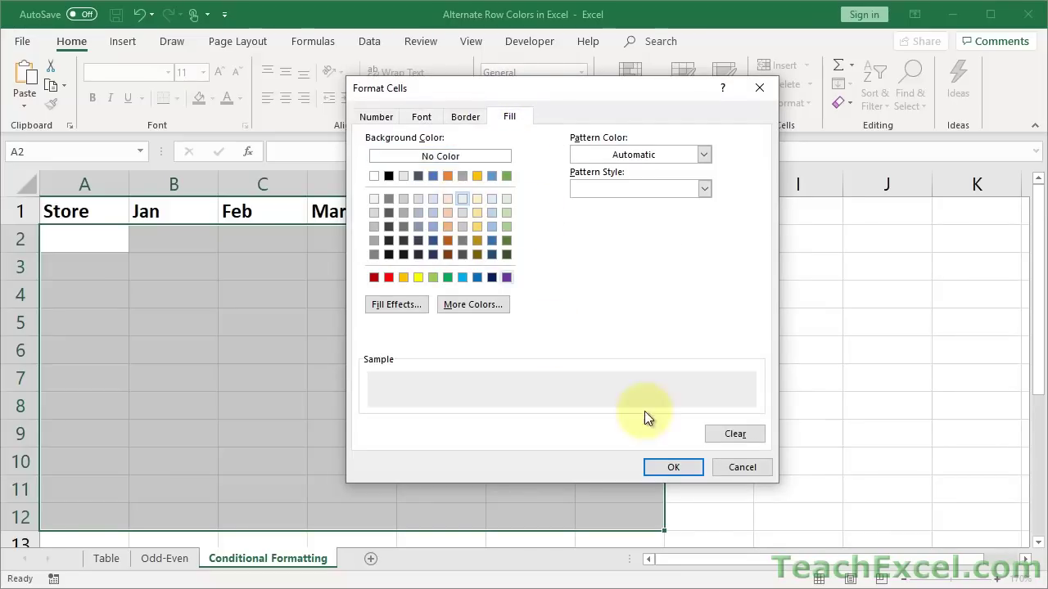
click(673, 467)
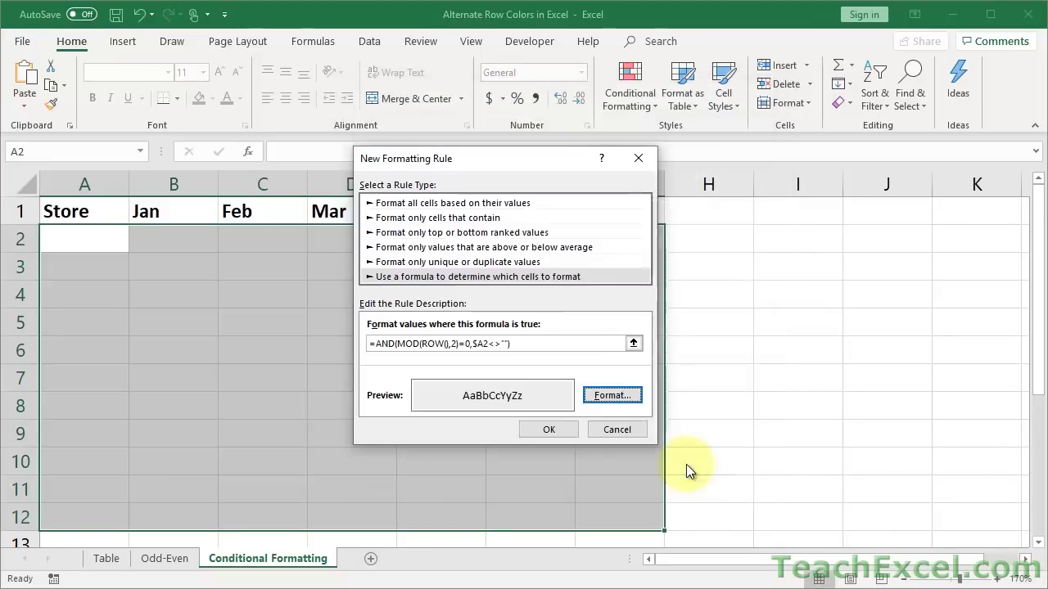
click(546, 430)
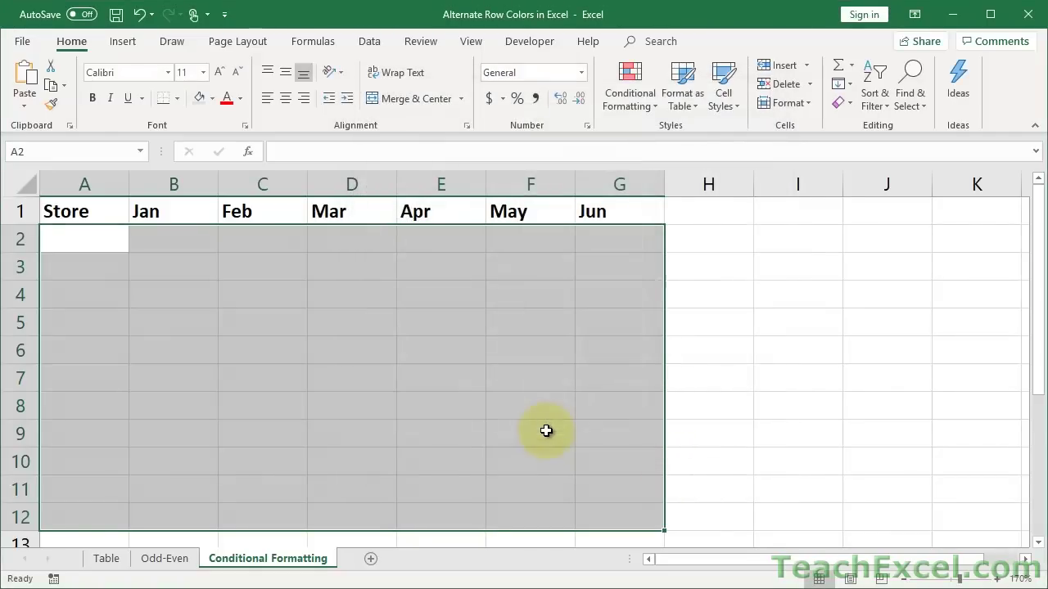
Type Store-1, Store-2 and Store-3 into A2, A3 and A4
click(394, 332)
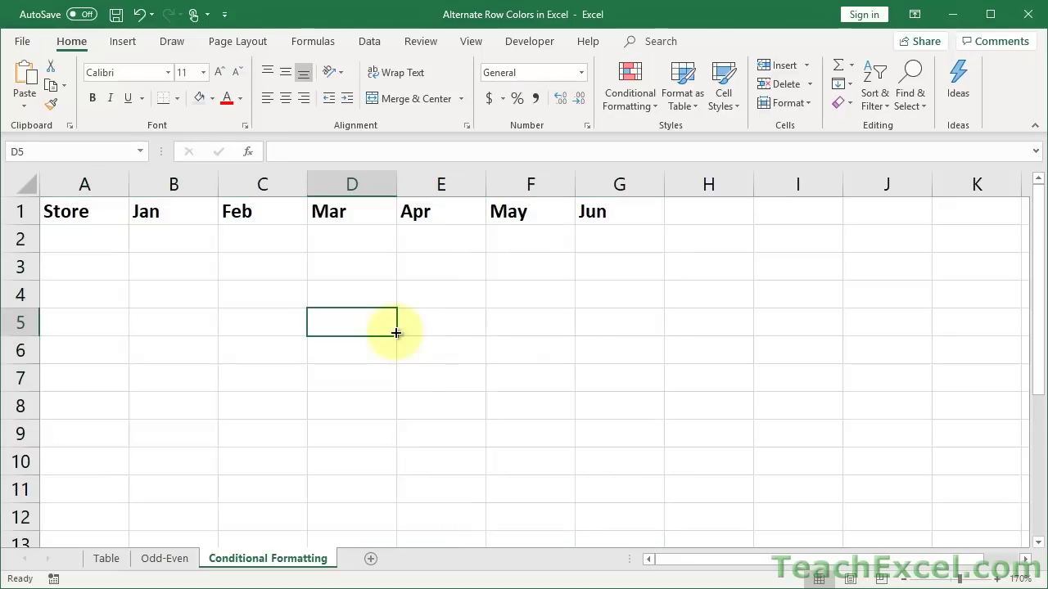
click(87, 237)
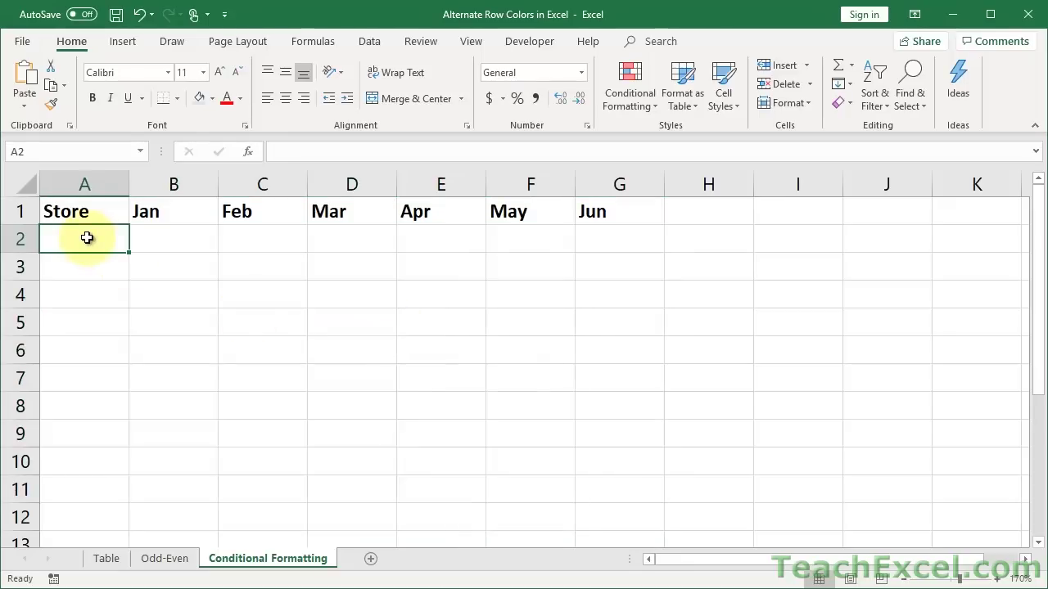
text(sS)
key(BackSpace)
key(BackSpace)
text(Store)
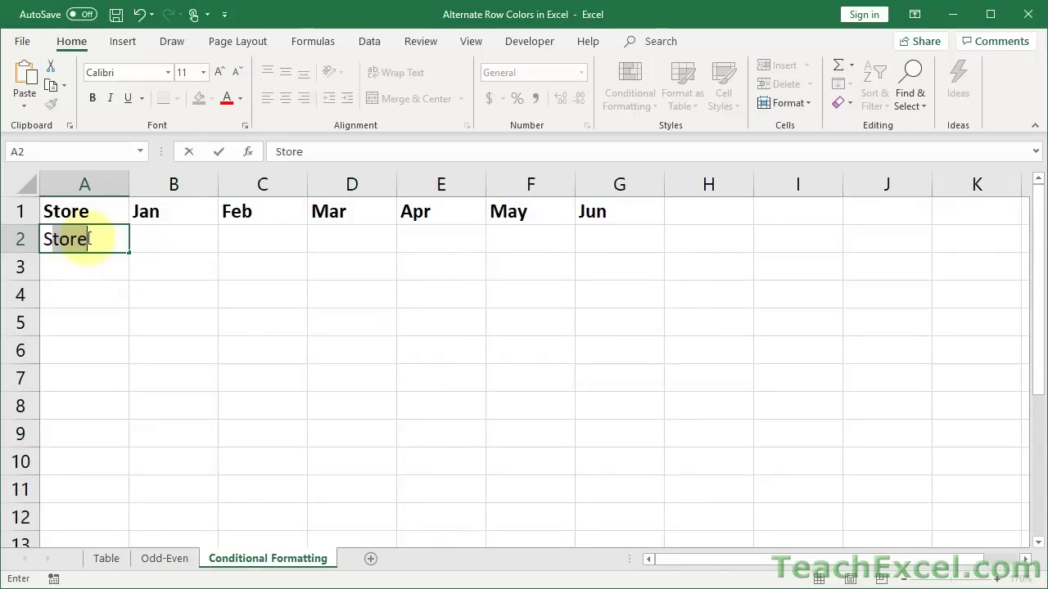
text( 1)
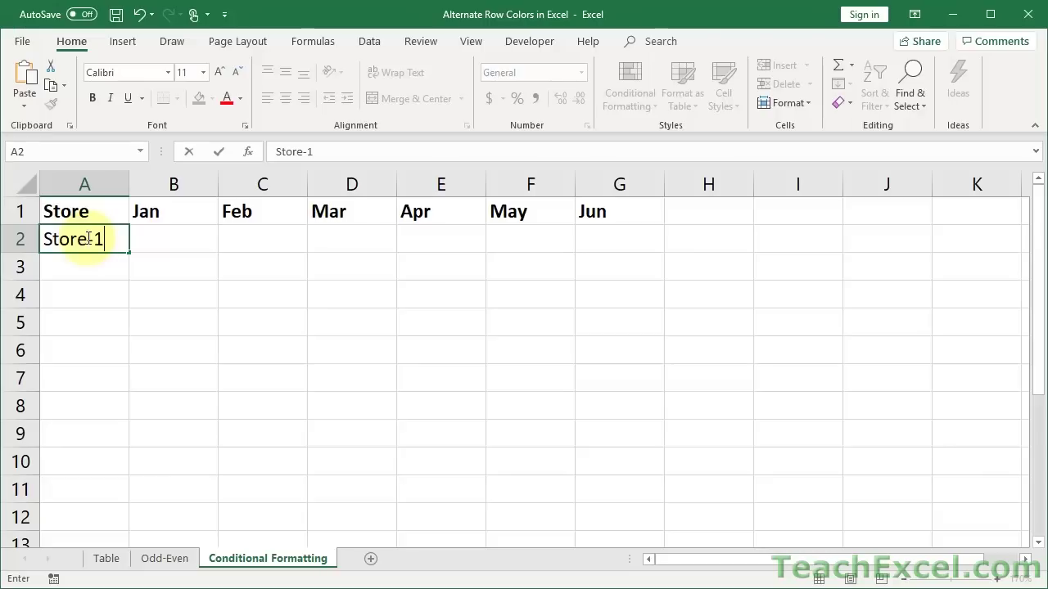
key(Return)
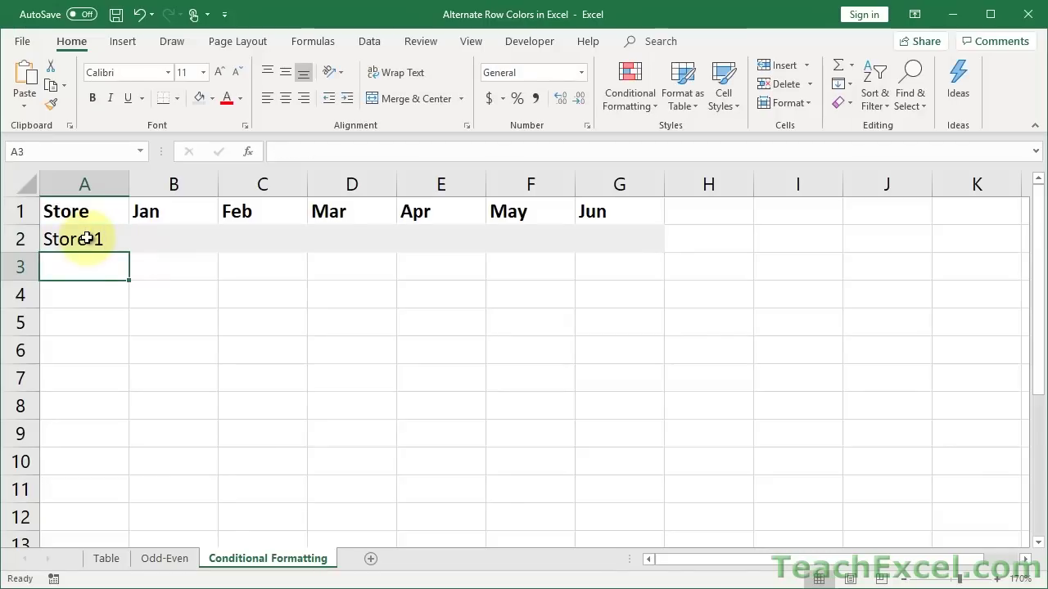
text(Store-2)
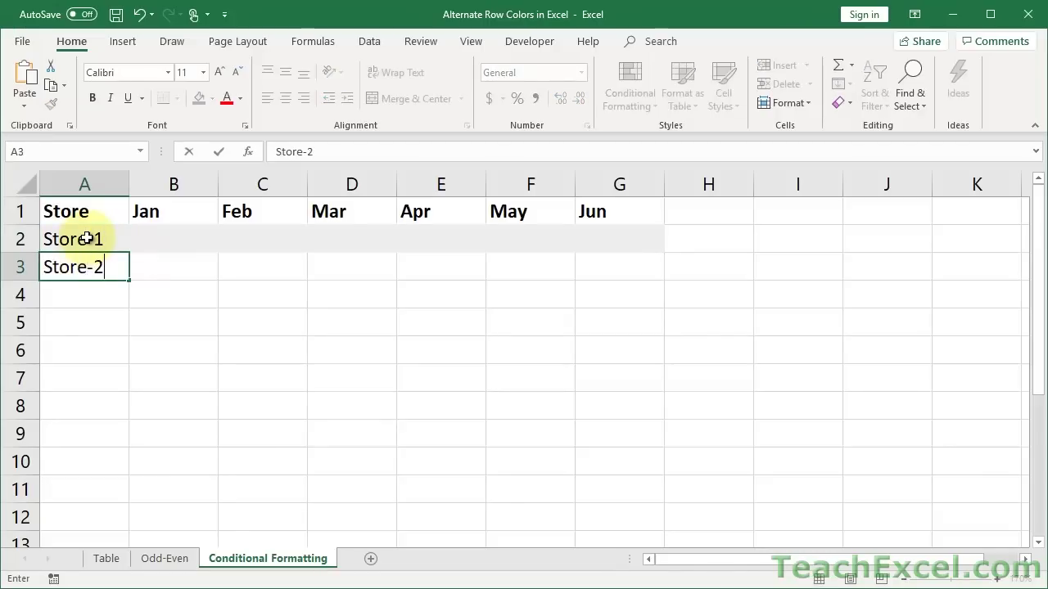
key(ctrl+Return)
key(Return)
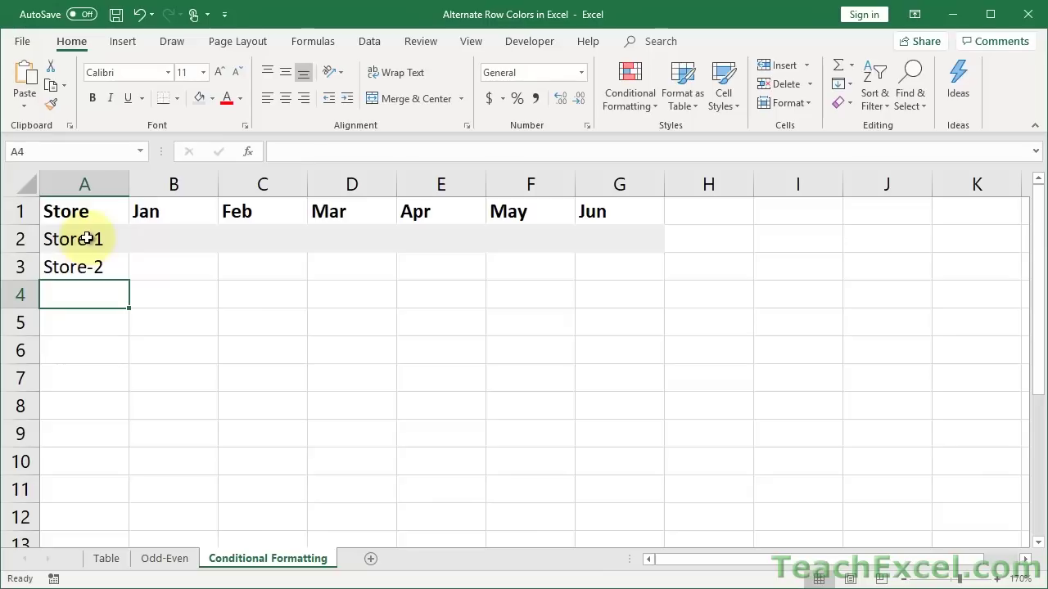
text(Store-3)
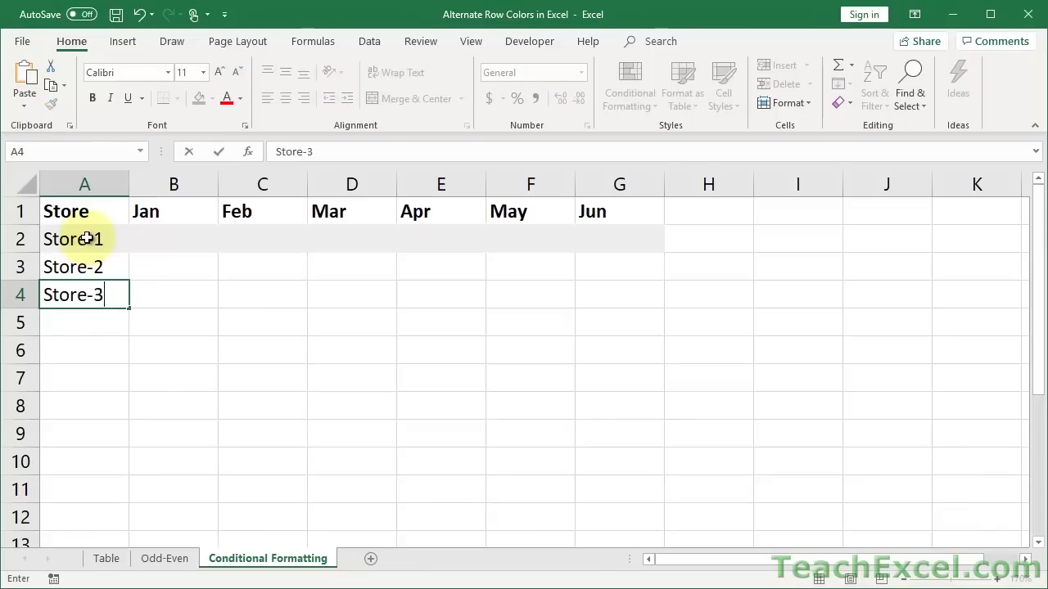
key(Return)
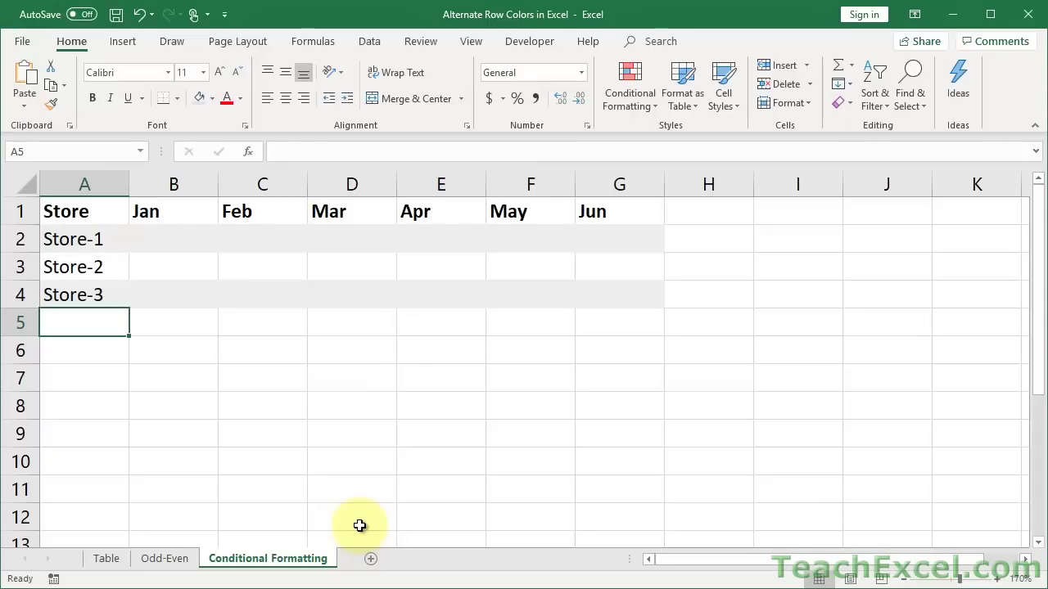
key(Up)
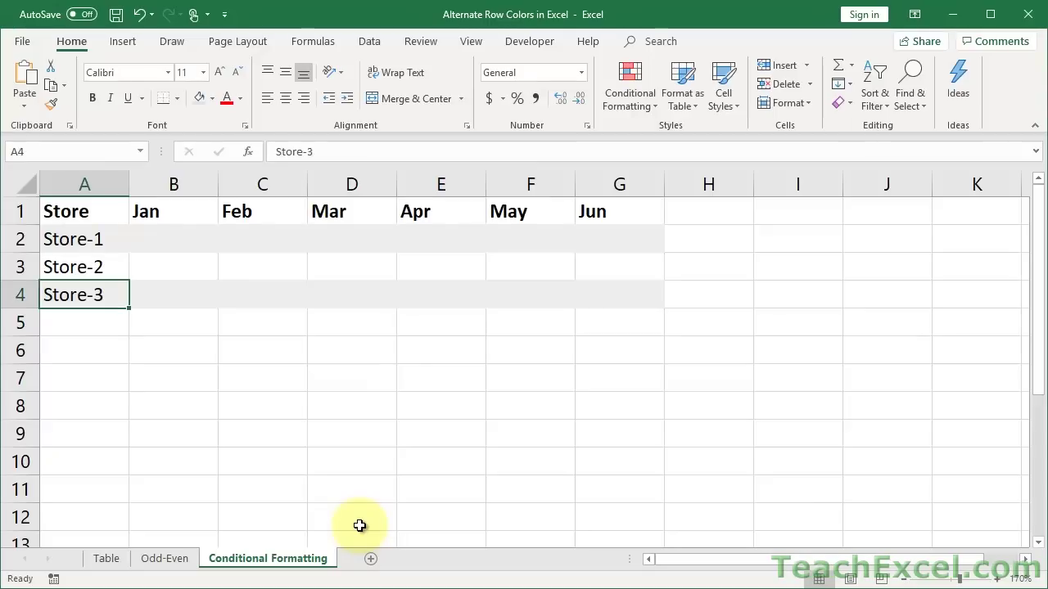
key(Delete)
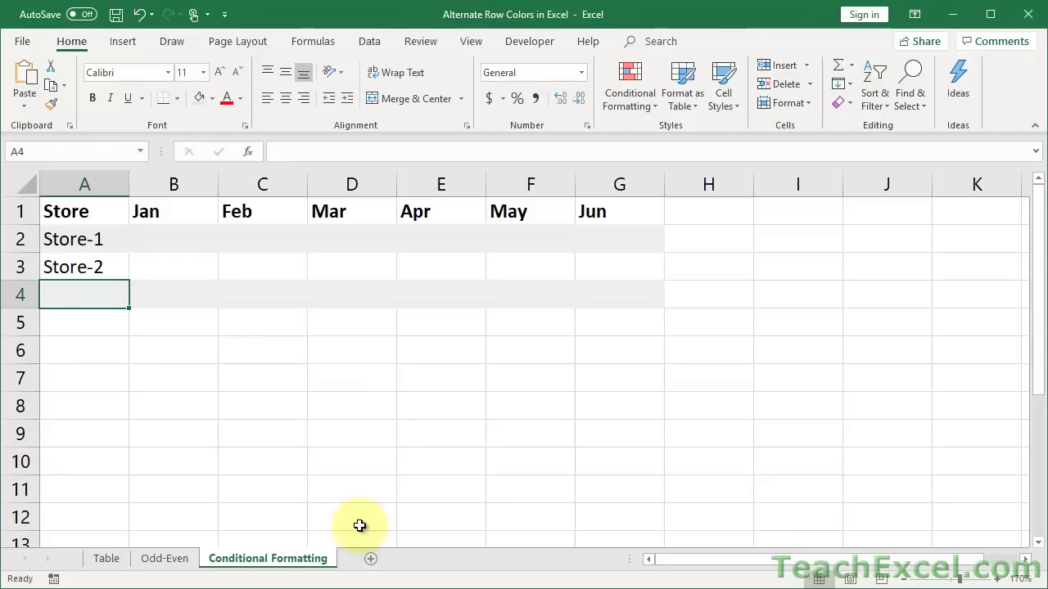
key(Up)
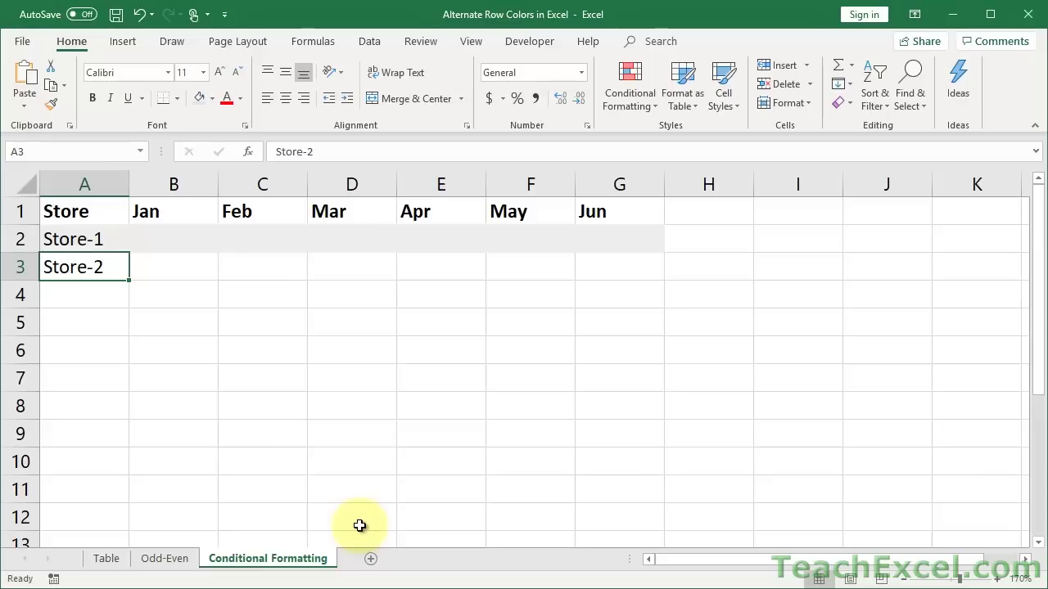
key(Down)
text(Store)
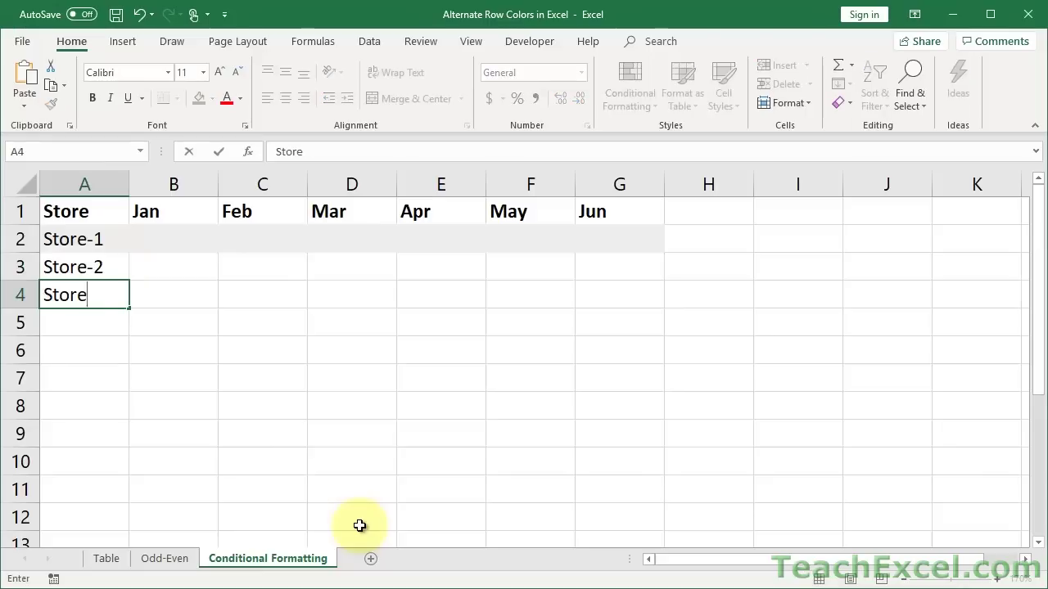
text(-3)
key(Return)
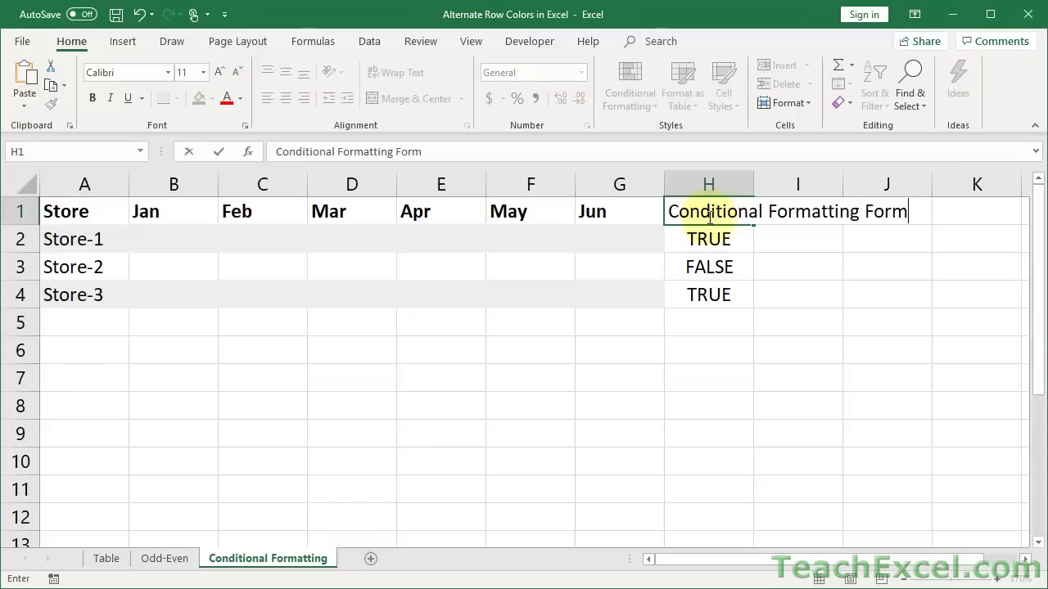
Finish the 'Conditional Formatting Formula' heading in H1 and inspect the H2 and H3 formulas
text(ula)
key(Return)
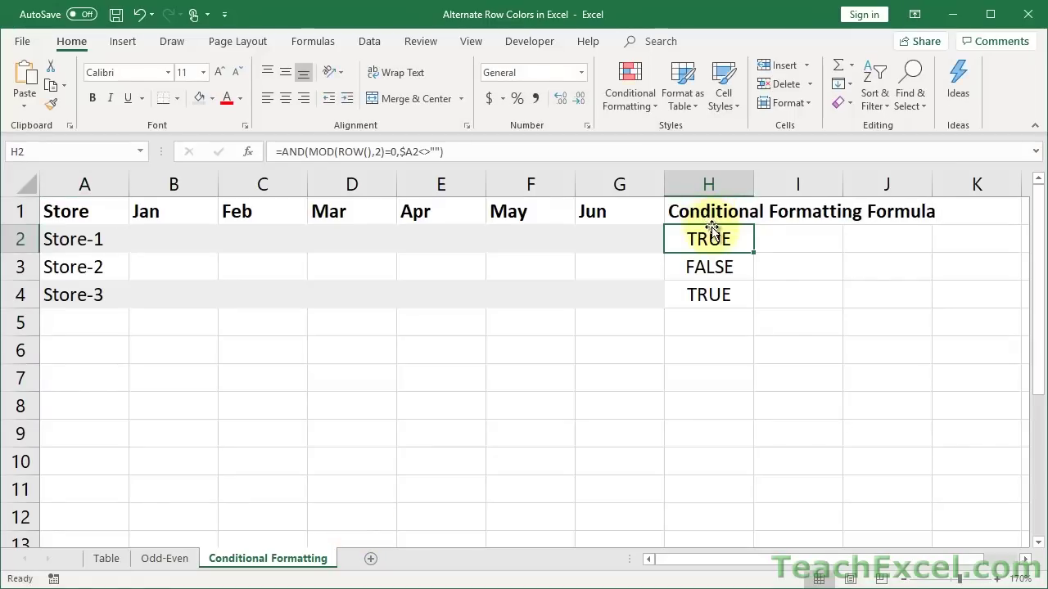
click(709, 221)
double_click(712, 237)
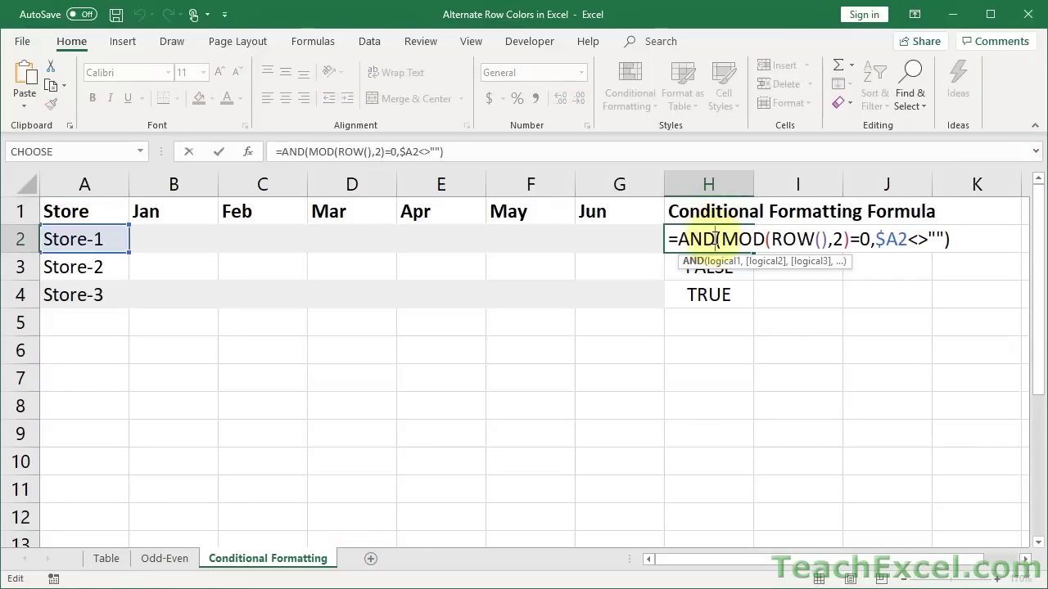
key(Escape)
double_click(707, 267)
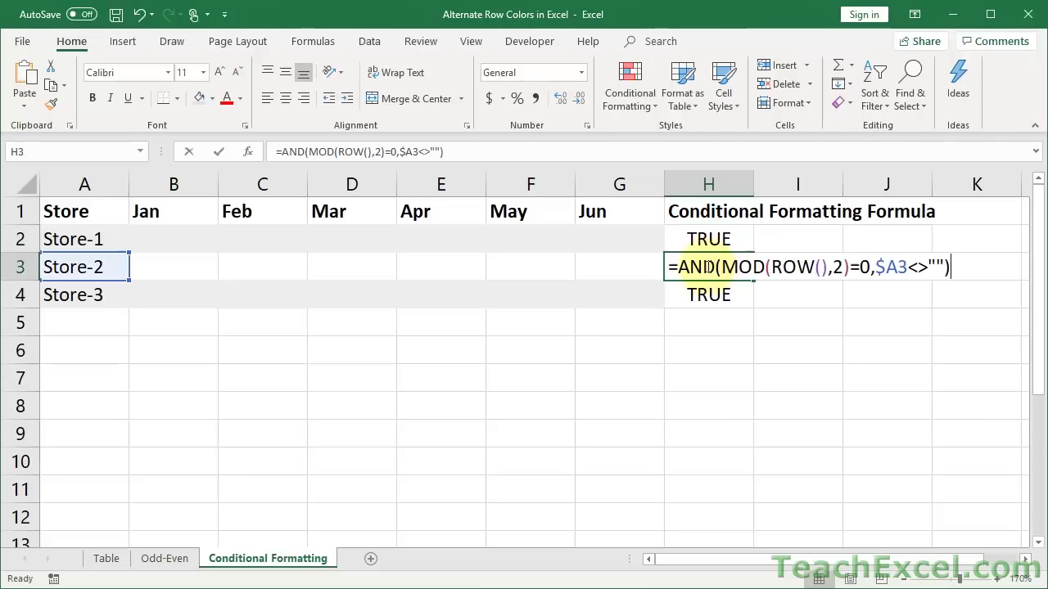
key(Escape)
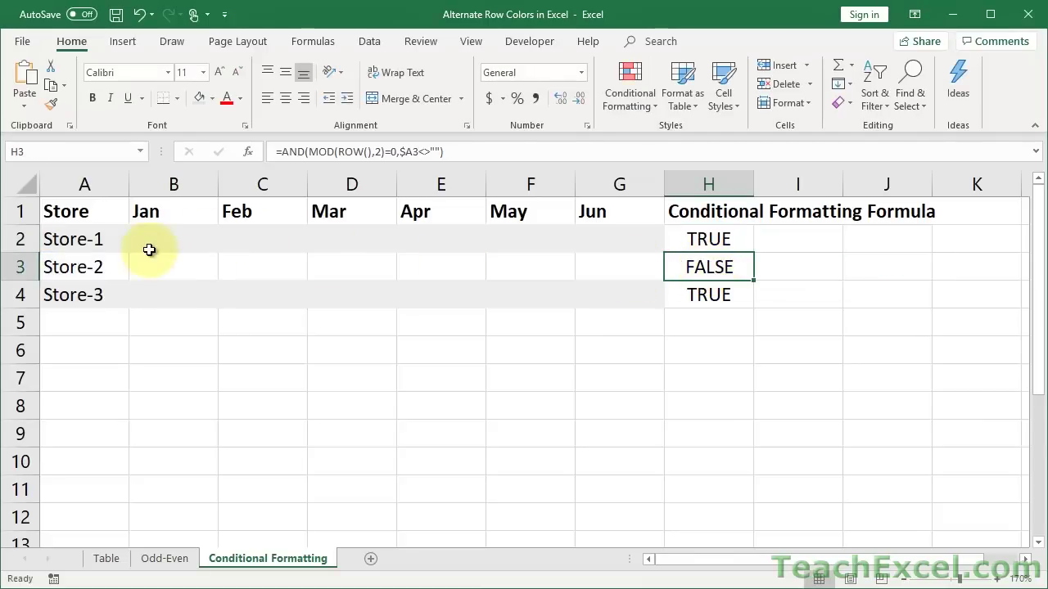
Test the rule by deleting Store-1 from A2, then undo to restore it
click(84, 236)
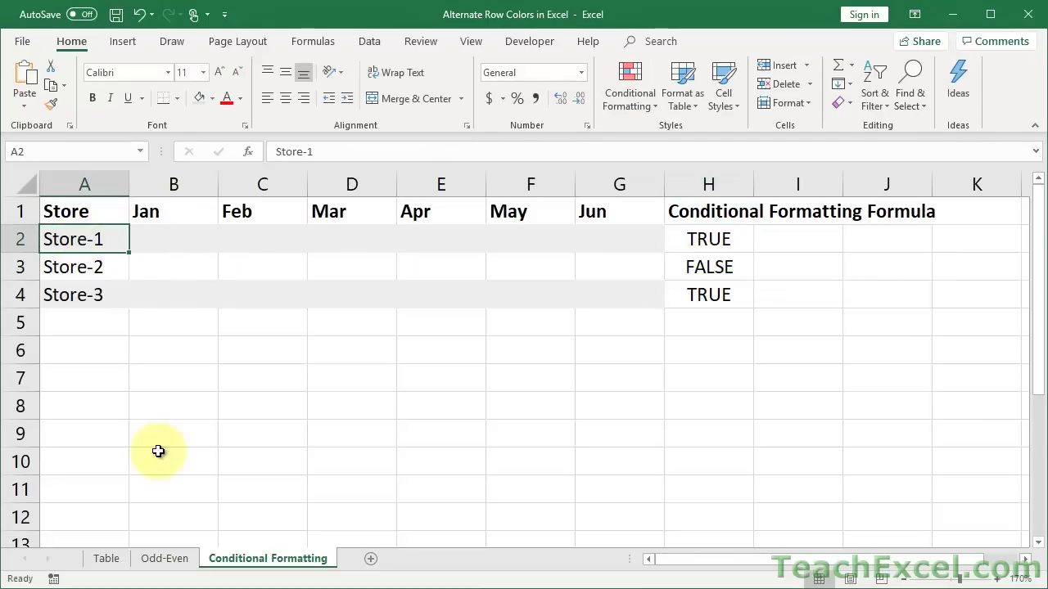
key(Delete)
key(ctrl+z)
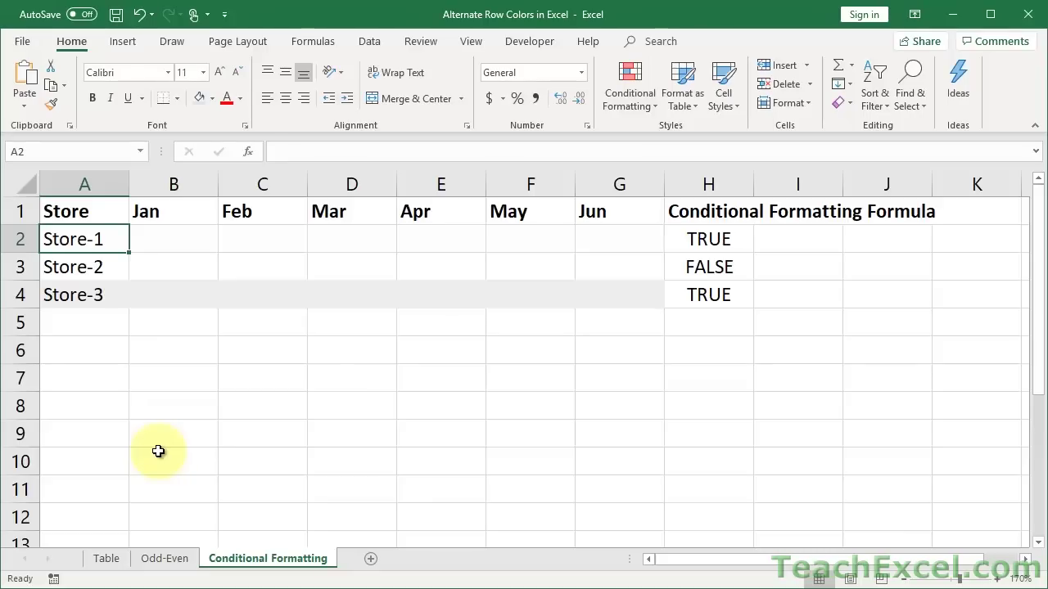
click(86, 213)
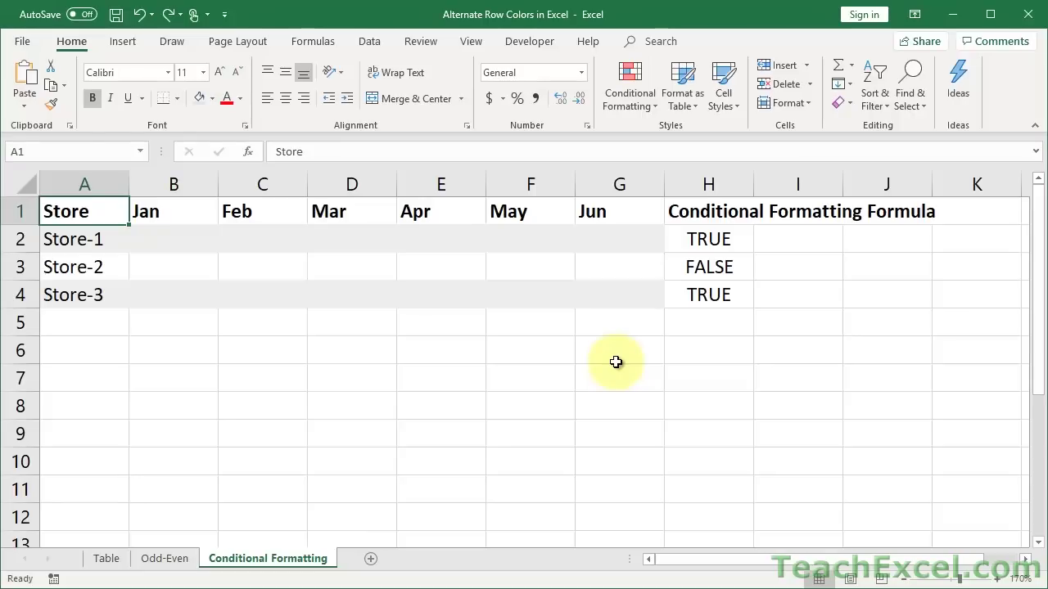
Move back through the Odd-Even sheet to the banded sales table and zoom to 130%
key(ctrl+Page_Up)
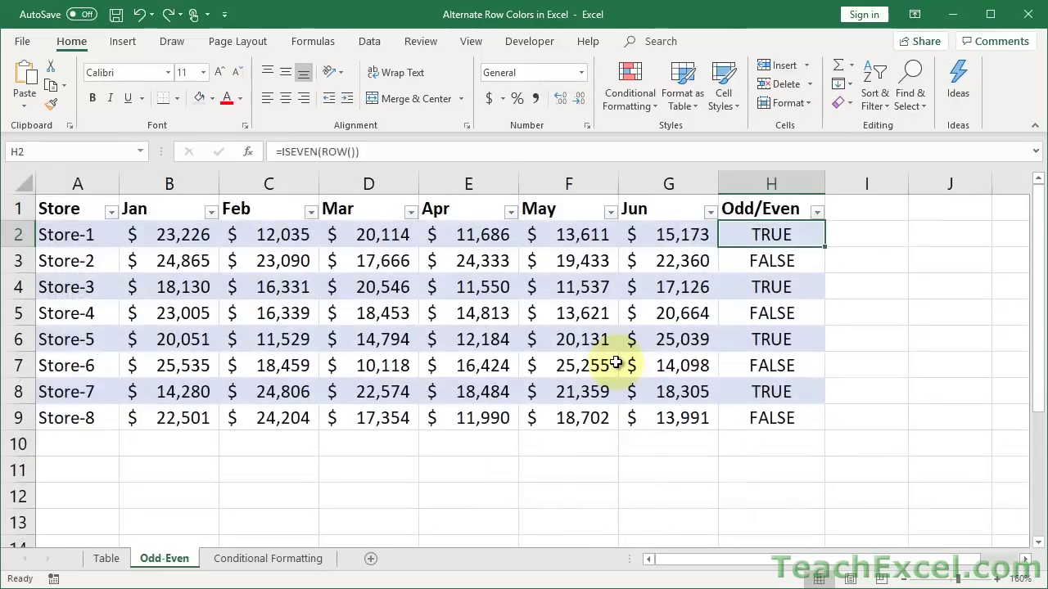
key(ctrl+Page_Down)
key(ctrl+Page_Up)
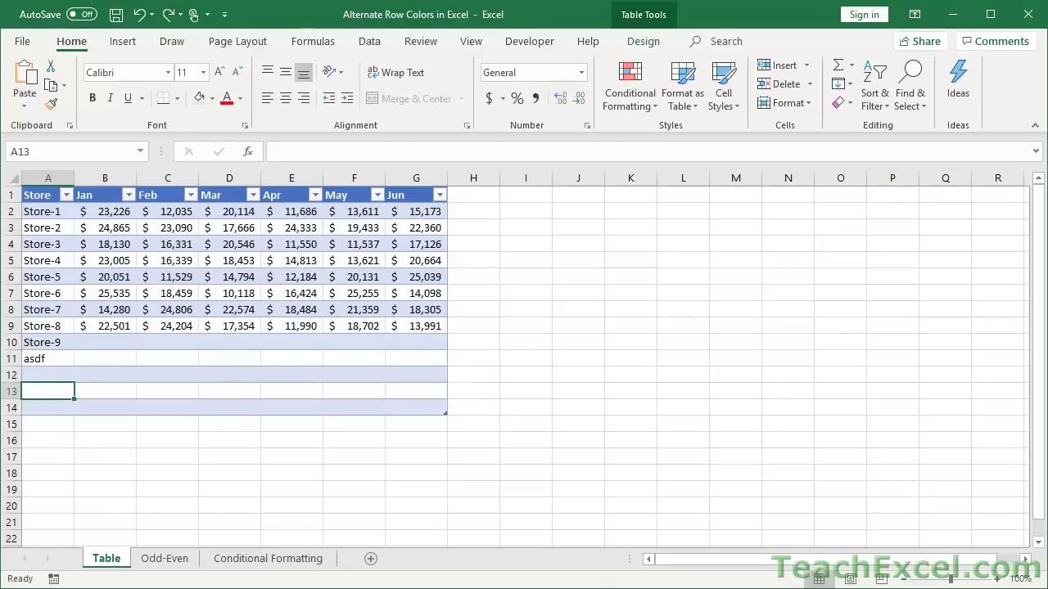
click(1001, 579)
click(1001, 579)
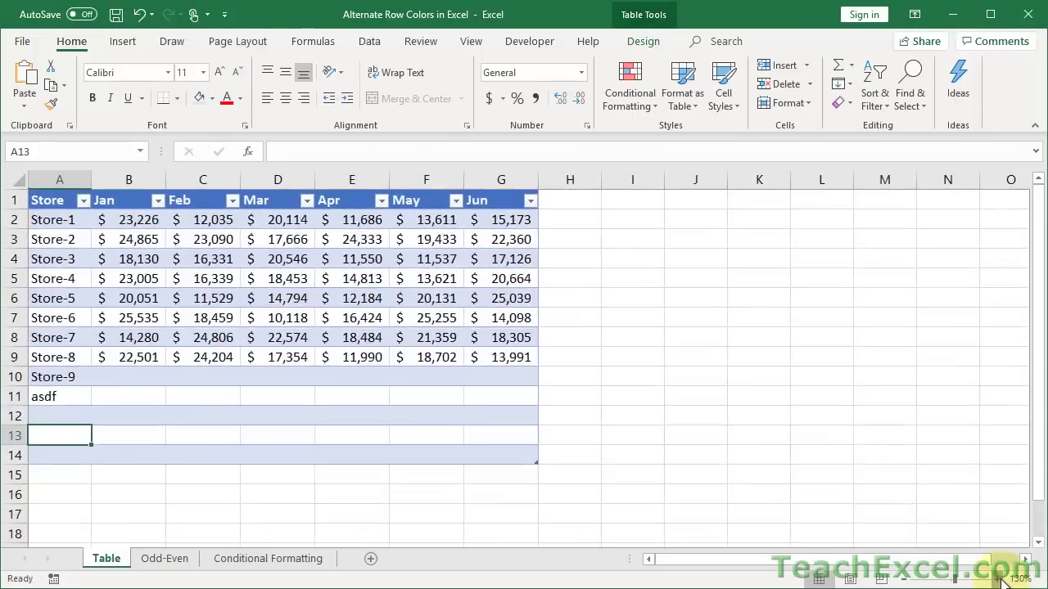
click(1001, 579)
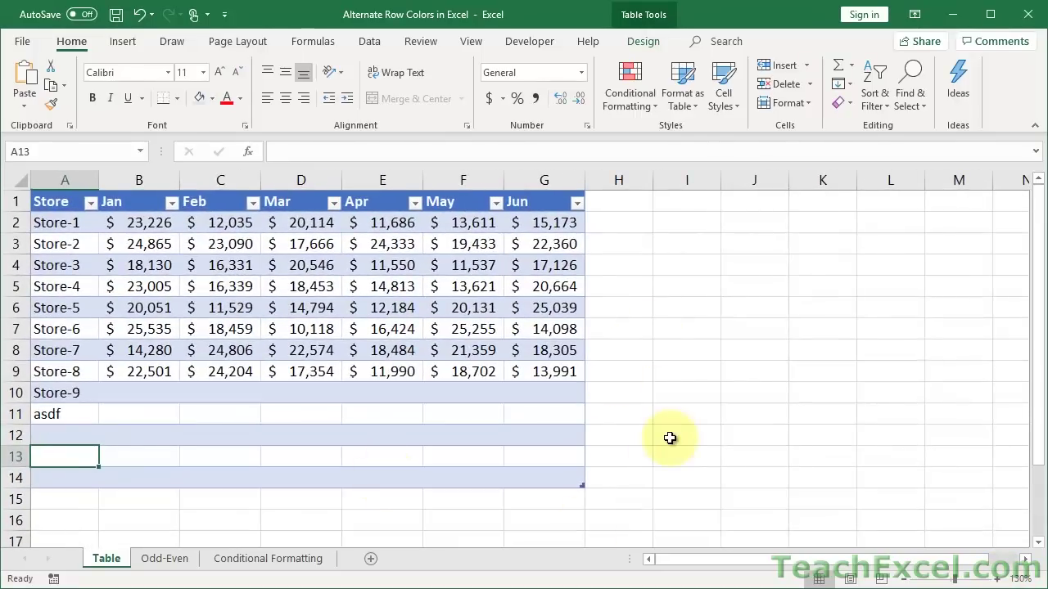